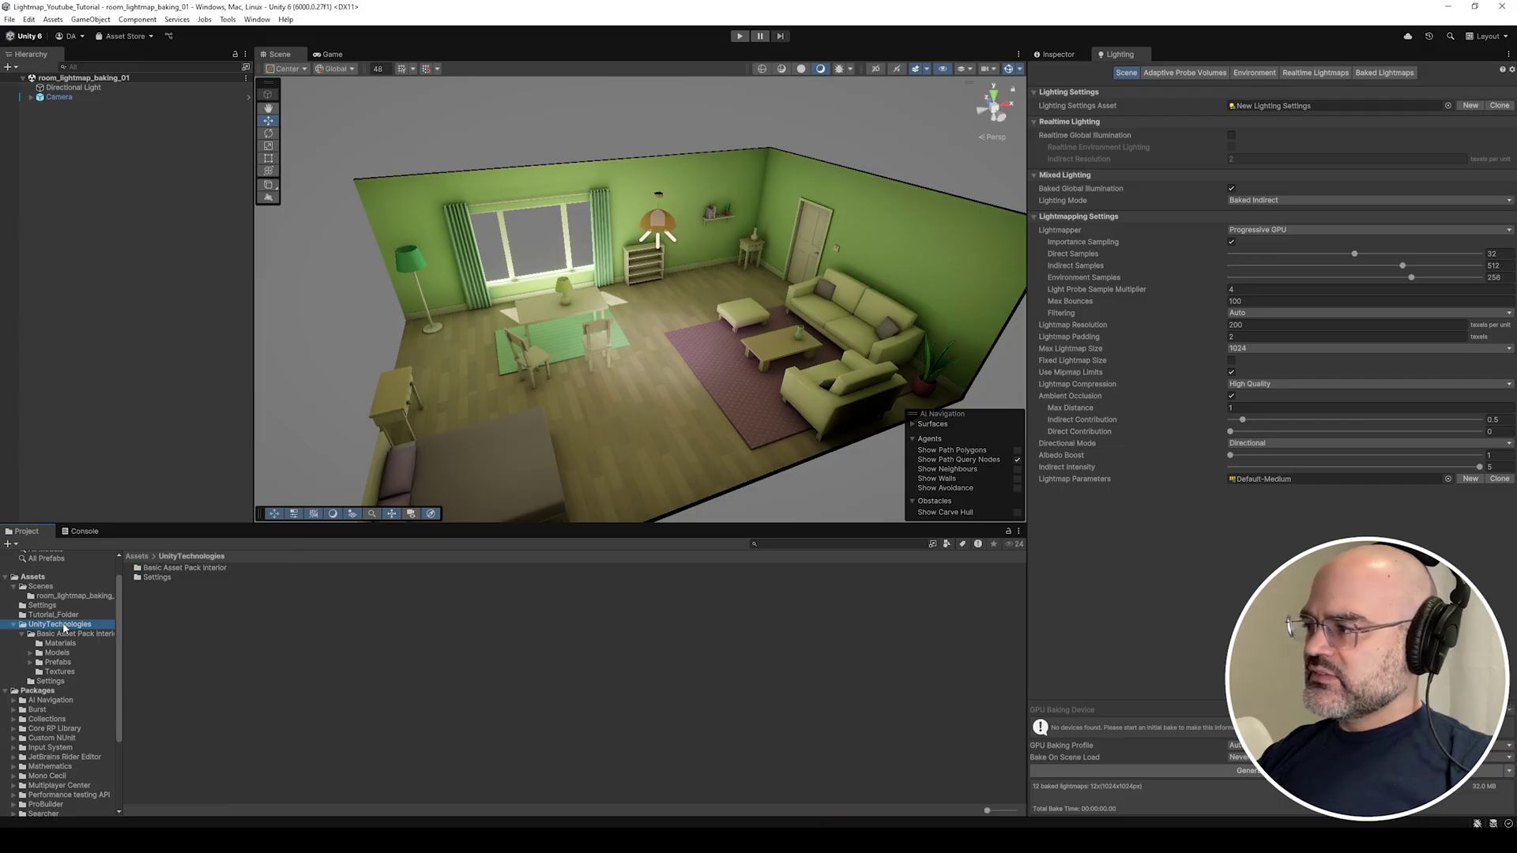
Add Room_Blockout_01_Prefab from the Tutorial_Folder assets to the room_lightmap_baking_01 scene hierarchy.
{"action": "left_click", "coordinate": [156, 579]}
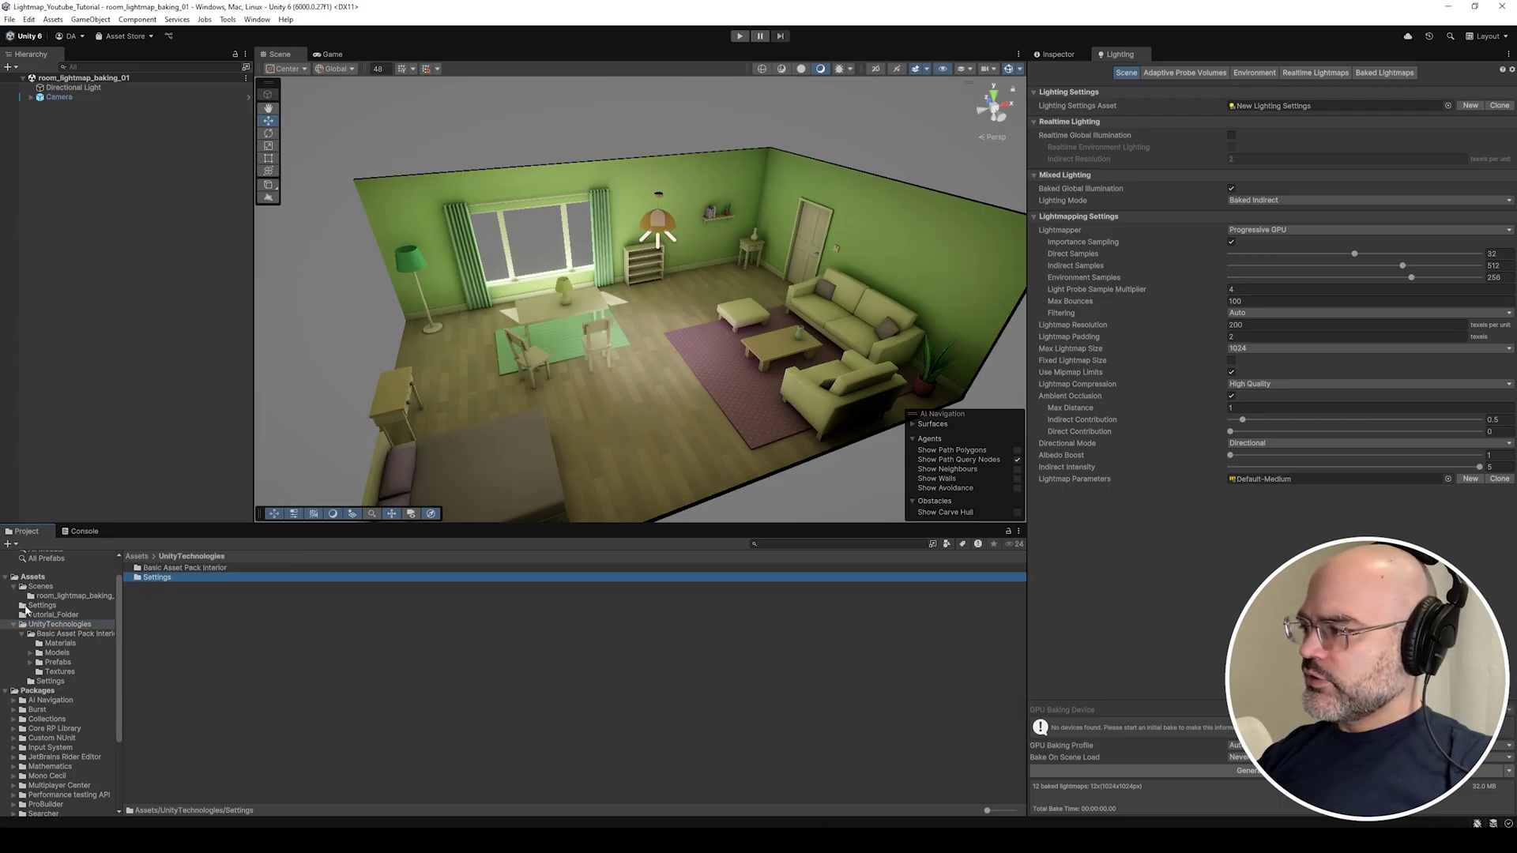
{"action": "left_click", "coordinate": [40, 587]}
{"action": "left_click", "coordinate": [46, 625]}
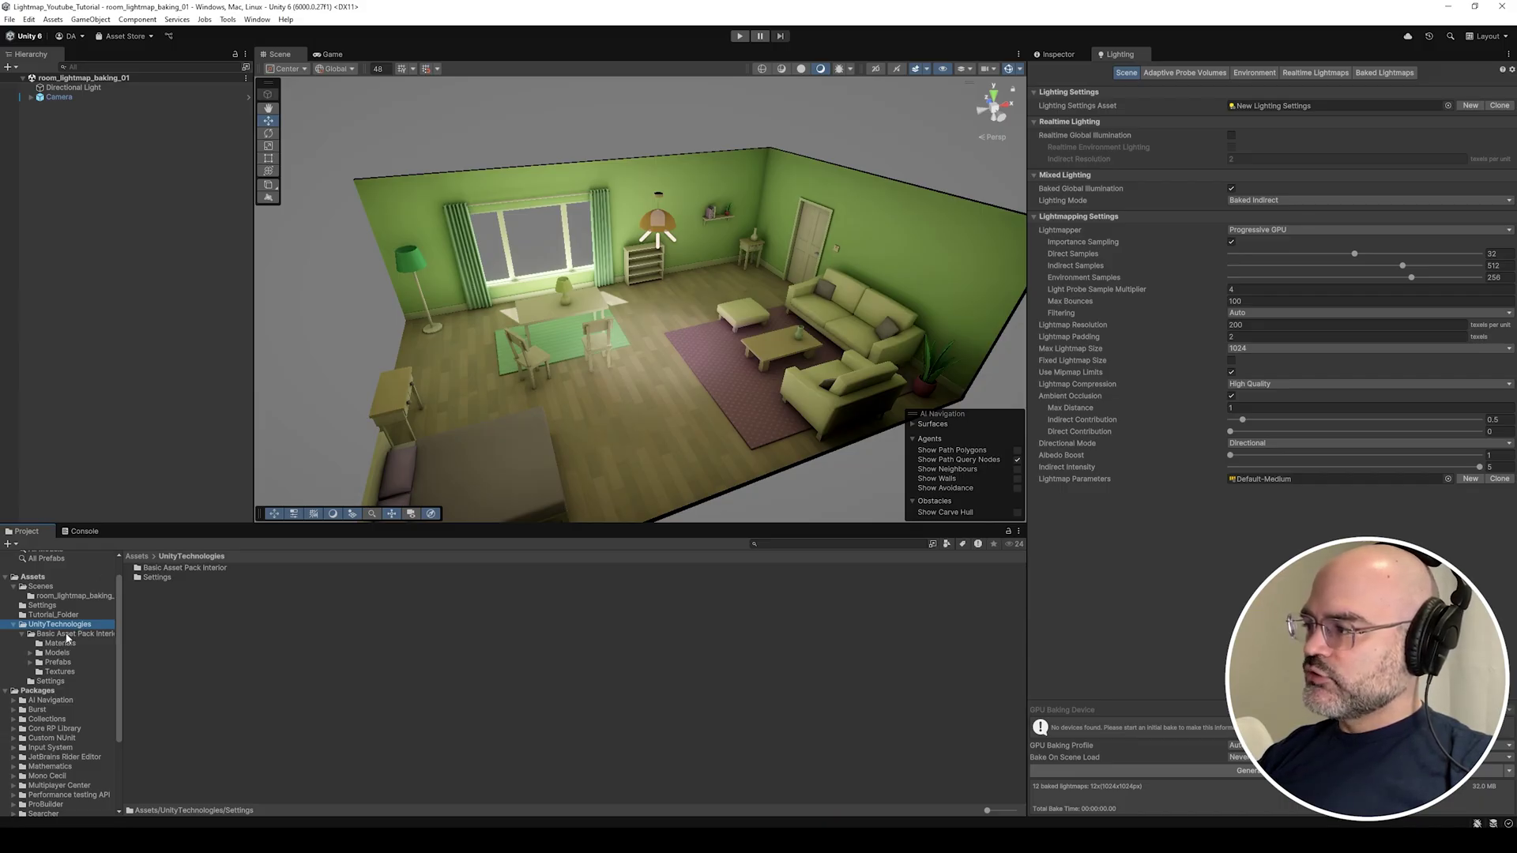
{"action": "left_click", "coordinate": [67, 635]}
{"action": "left_click", "coordinate": [57, 662]}
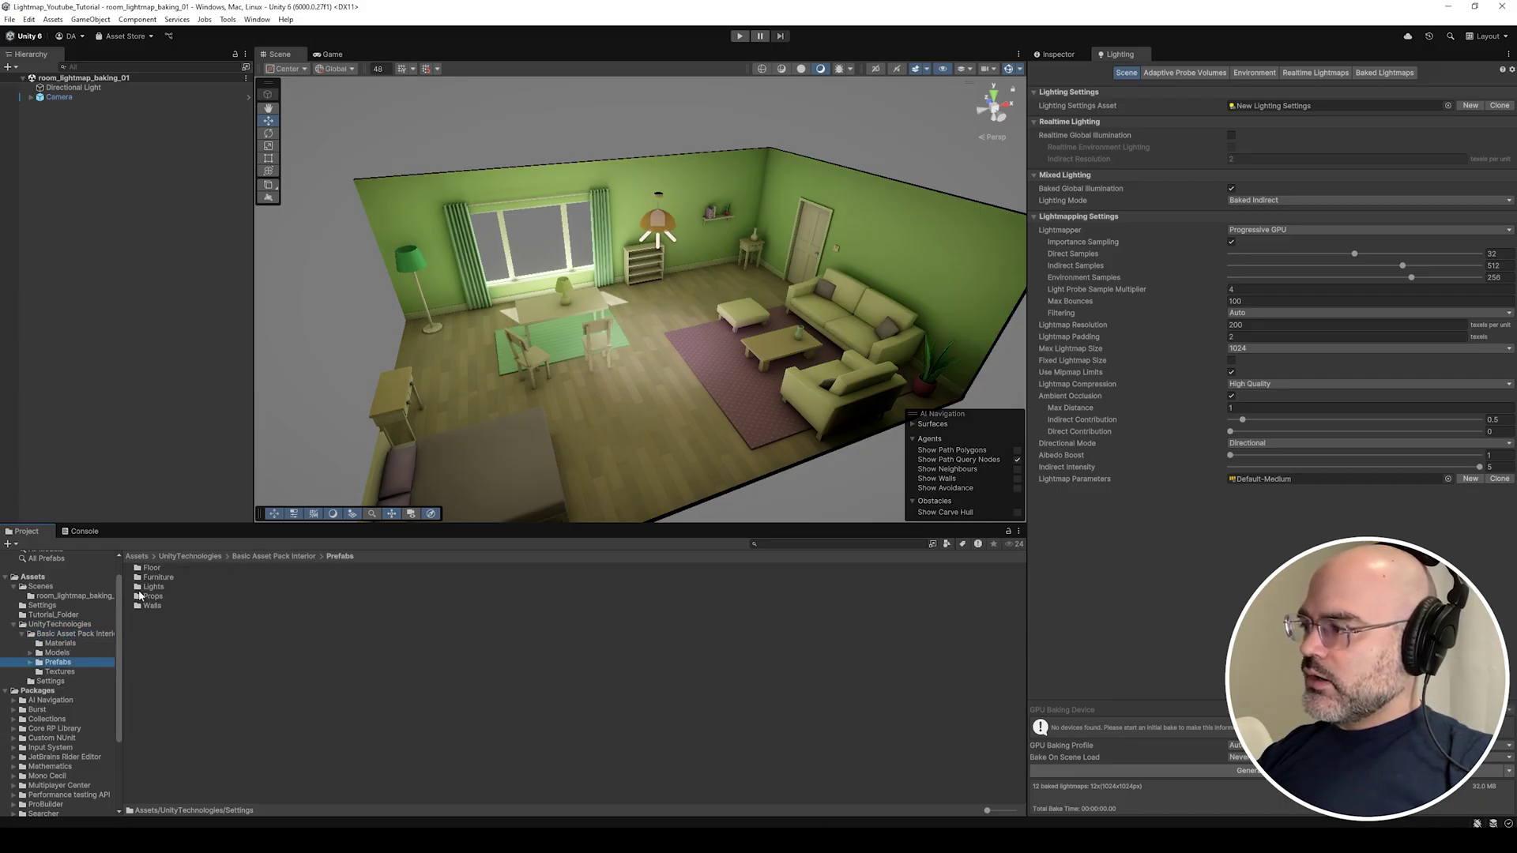
{"action": "left_click", "coordinate": [49, 614]}
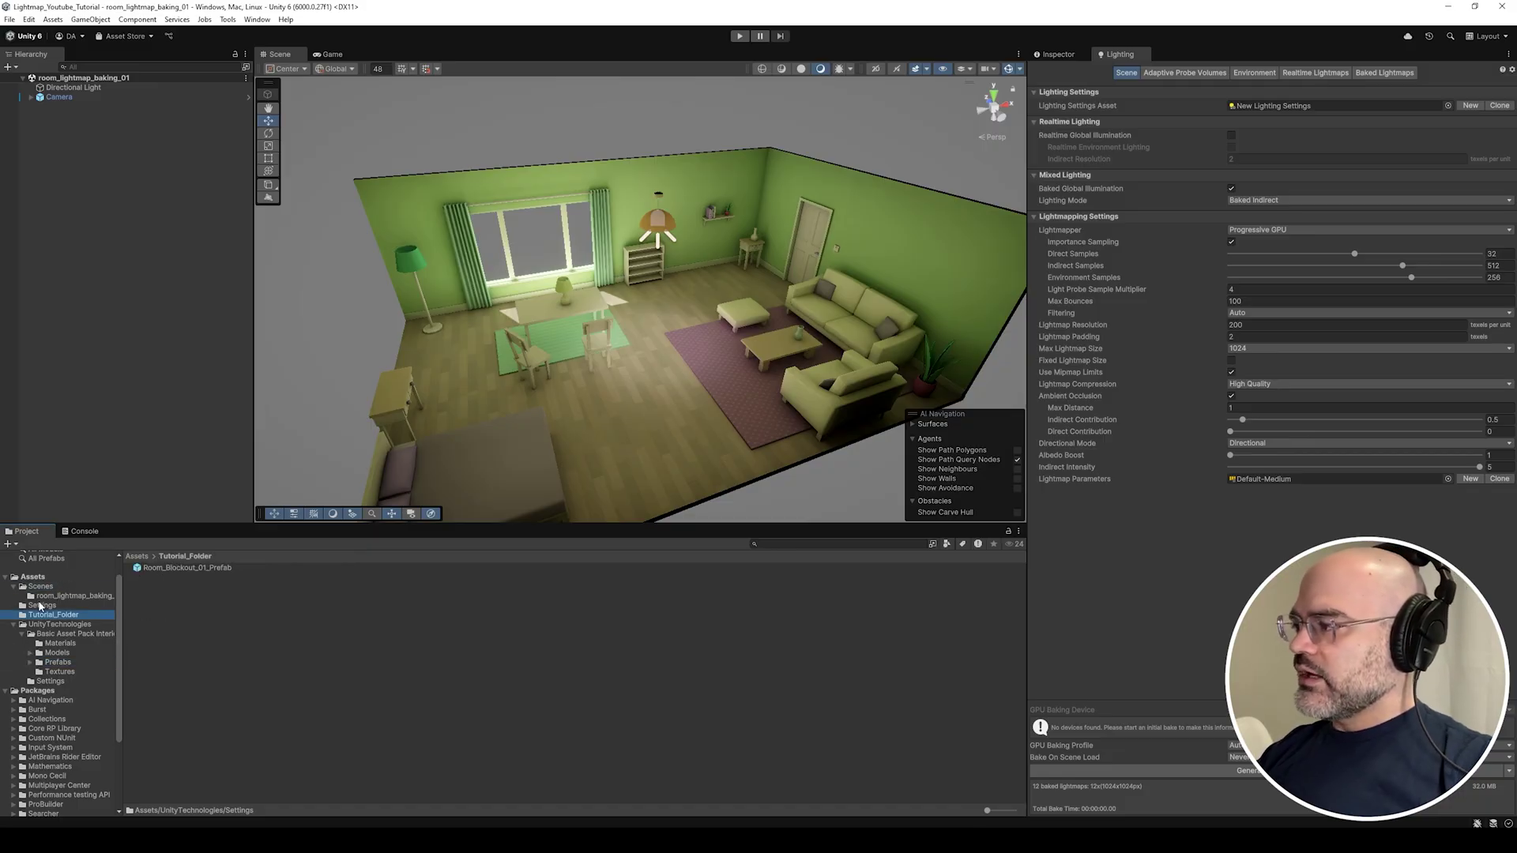
{"action": "left_click_drag", "start_coordinate": [178, 568], "coordinate": [75, 364]}
Deactivate the Camera object and clear the scene's baked lighting data.
{"action": "left_click", "coordinate": [1056, 55]}
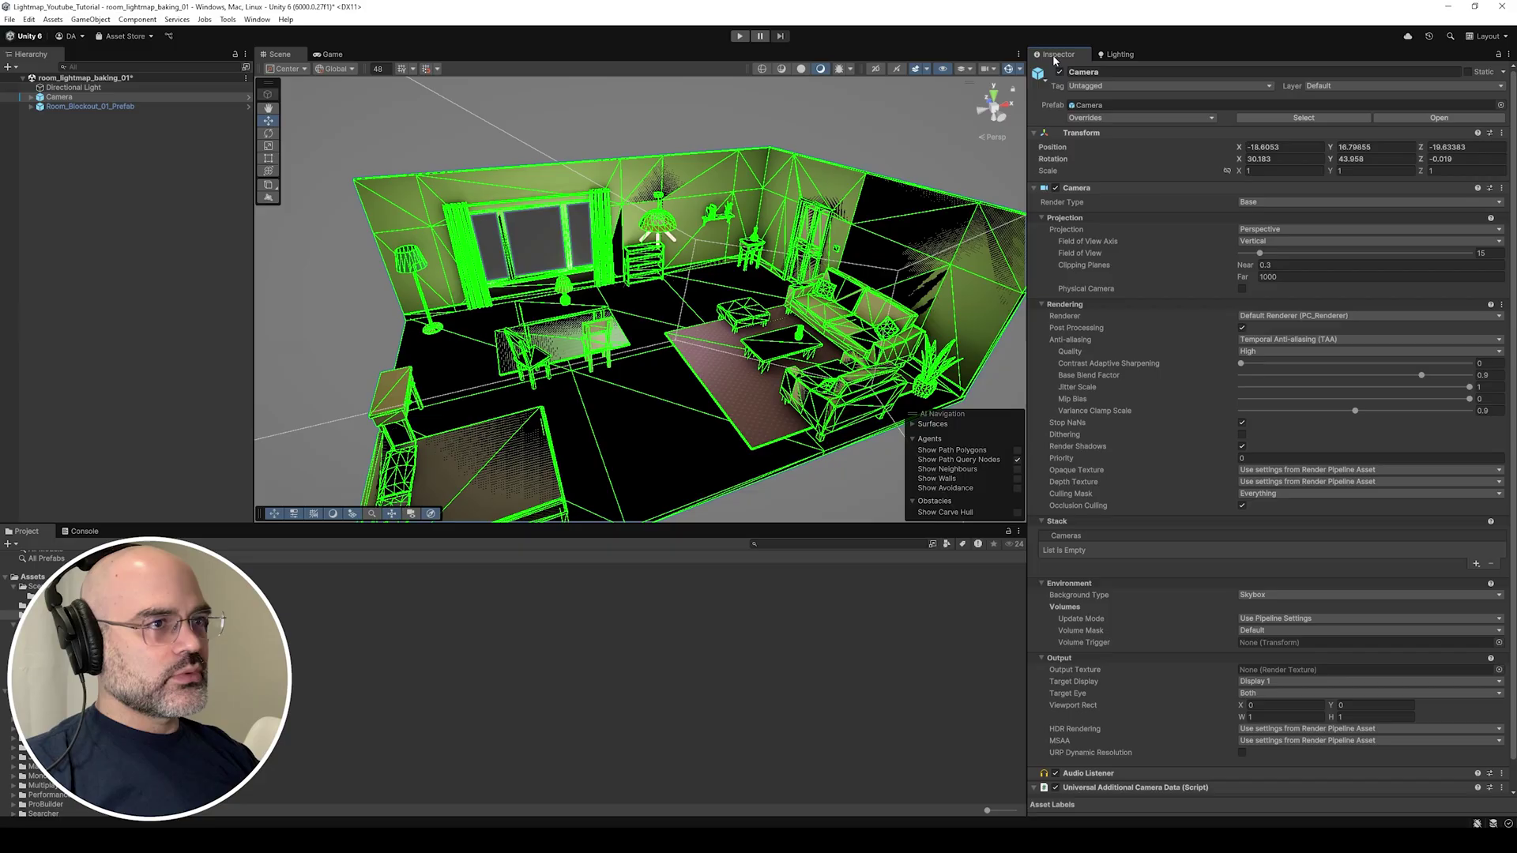
{"action": "left_click", "coordinate": [1110, 55]}
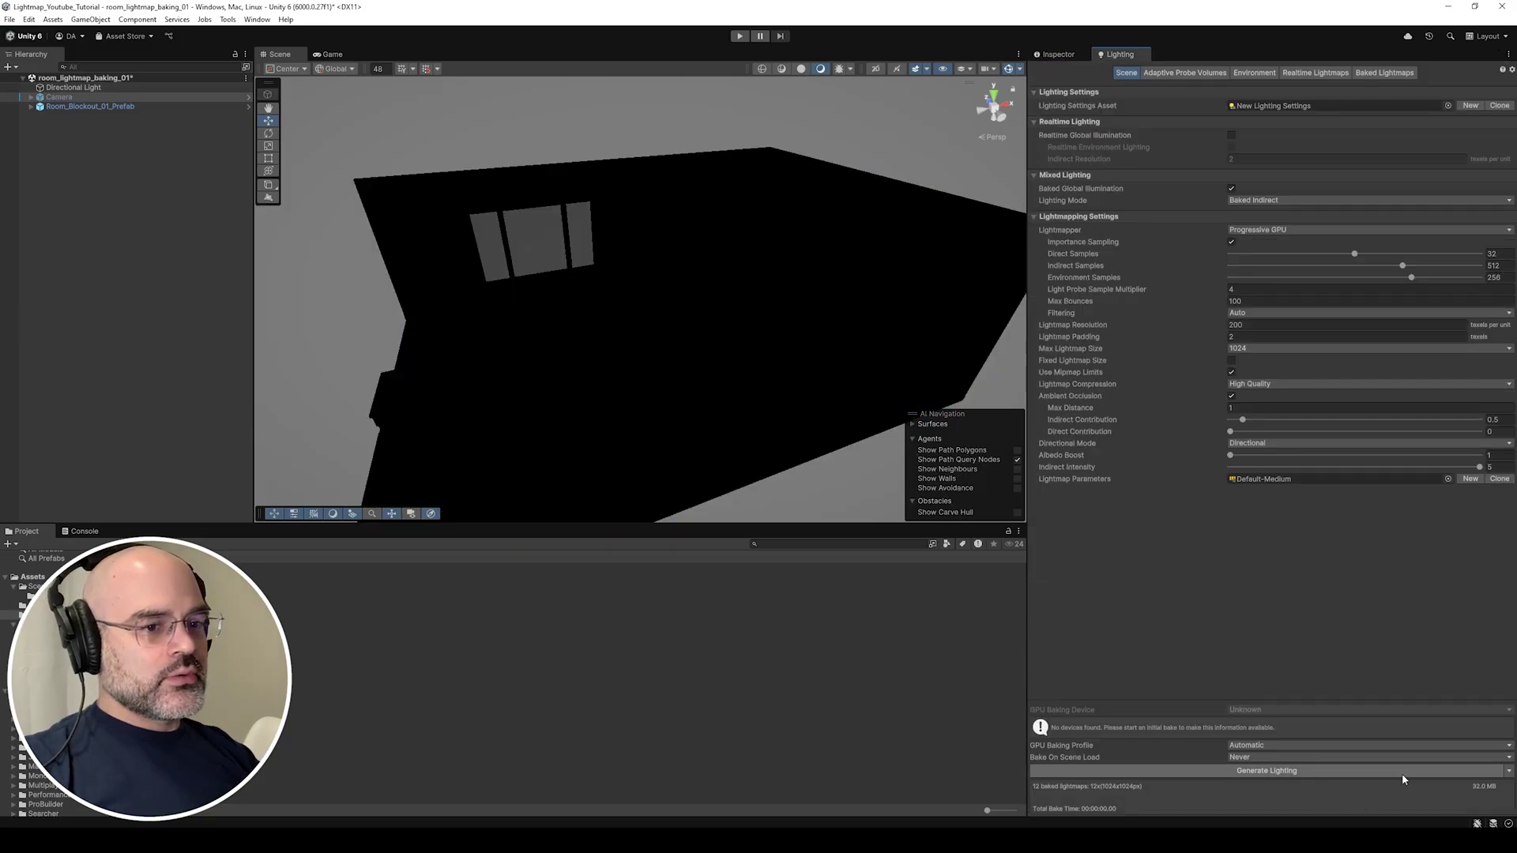
{"action": "left_click", "coordinate": [1509, 771]}
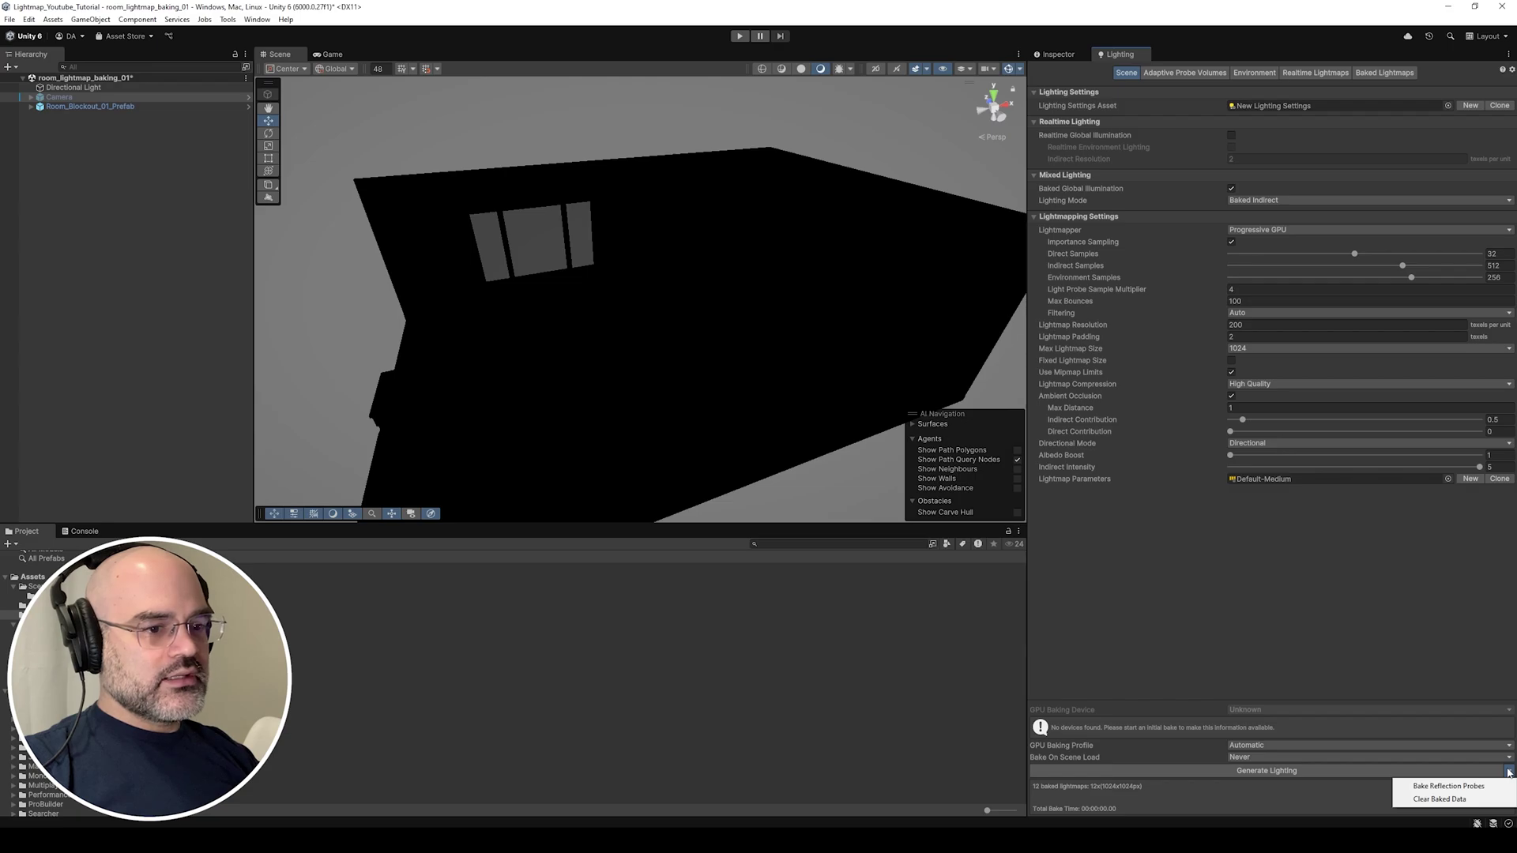
{"action": "left_click", "coordinate": [1461, 799]}
Turn off scene lighting and examine the modular wall pieces around the room corner in a maximized Scene view.
{"action": "left_click", "coordinate": [802, 69]}
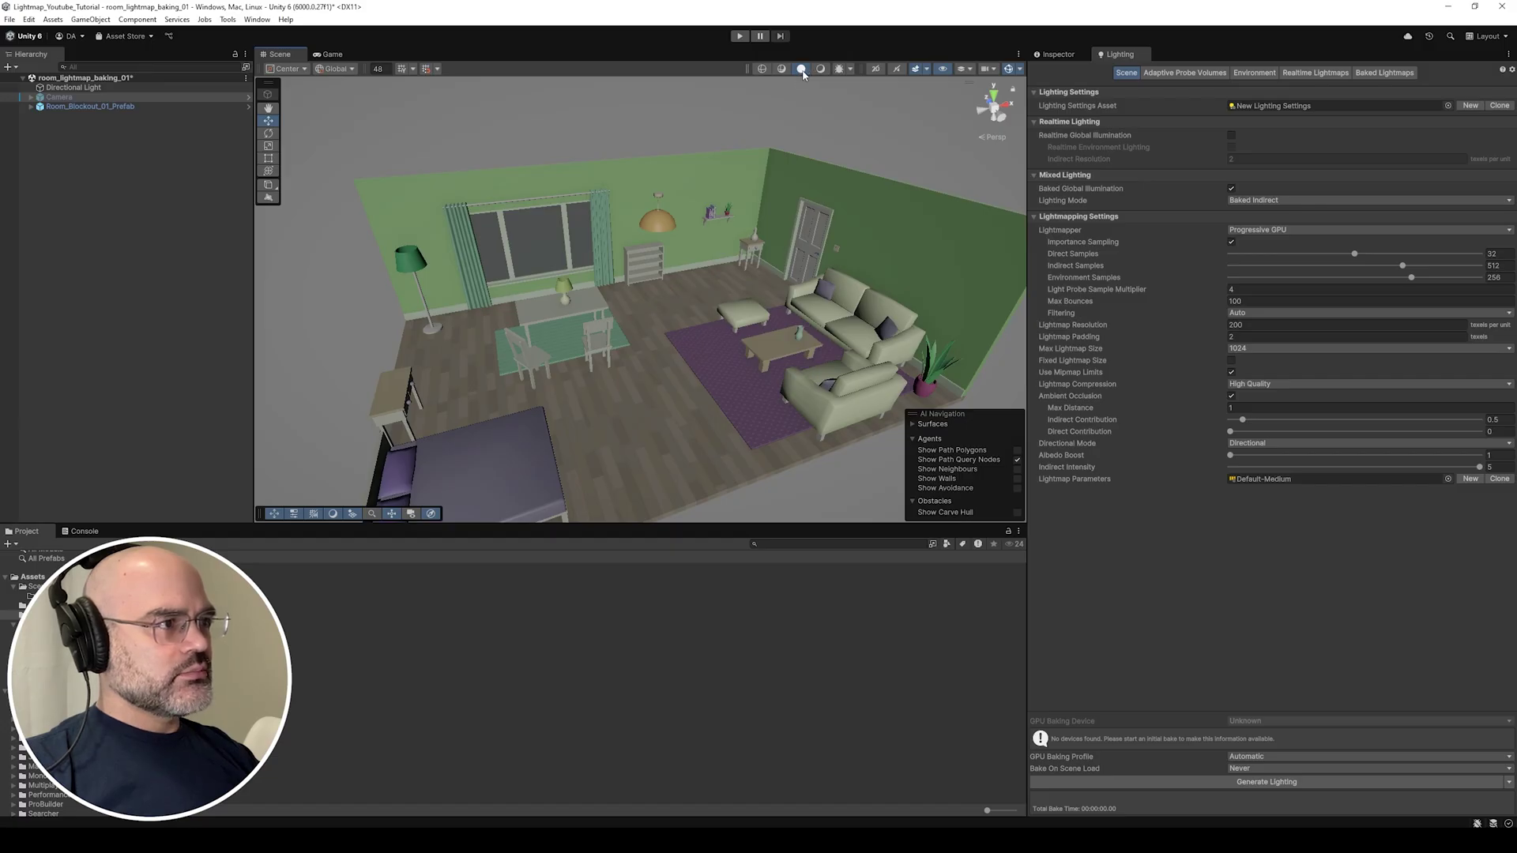
{"action": "key", "text": "shift+space"}
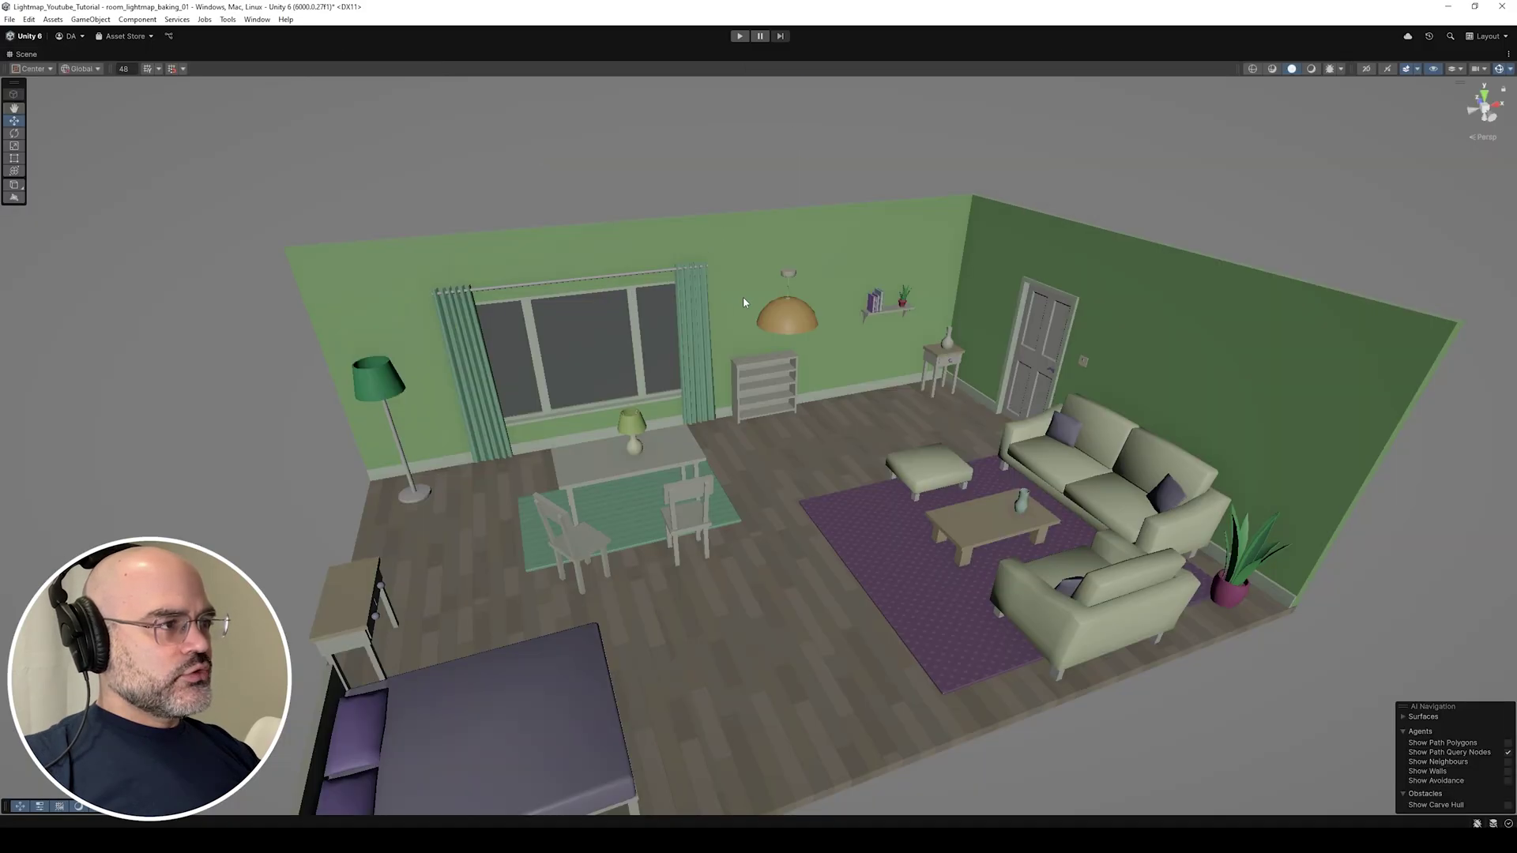
{"action": "scroll", "coordinate": [830, 333], "scroll_direction": "up", "scroll_amount": 3}
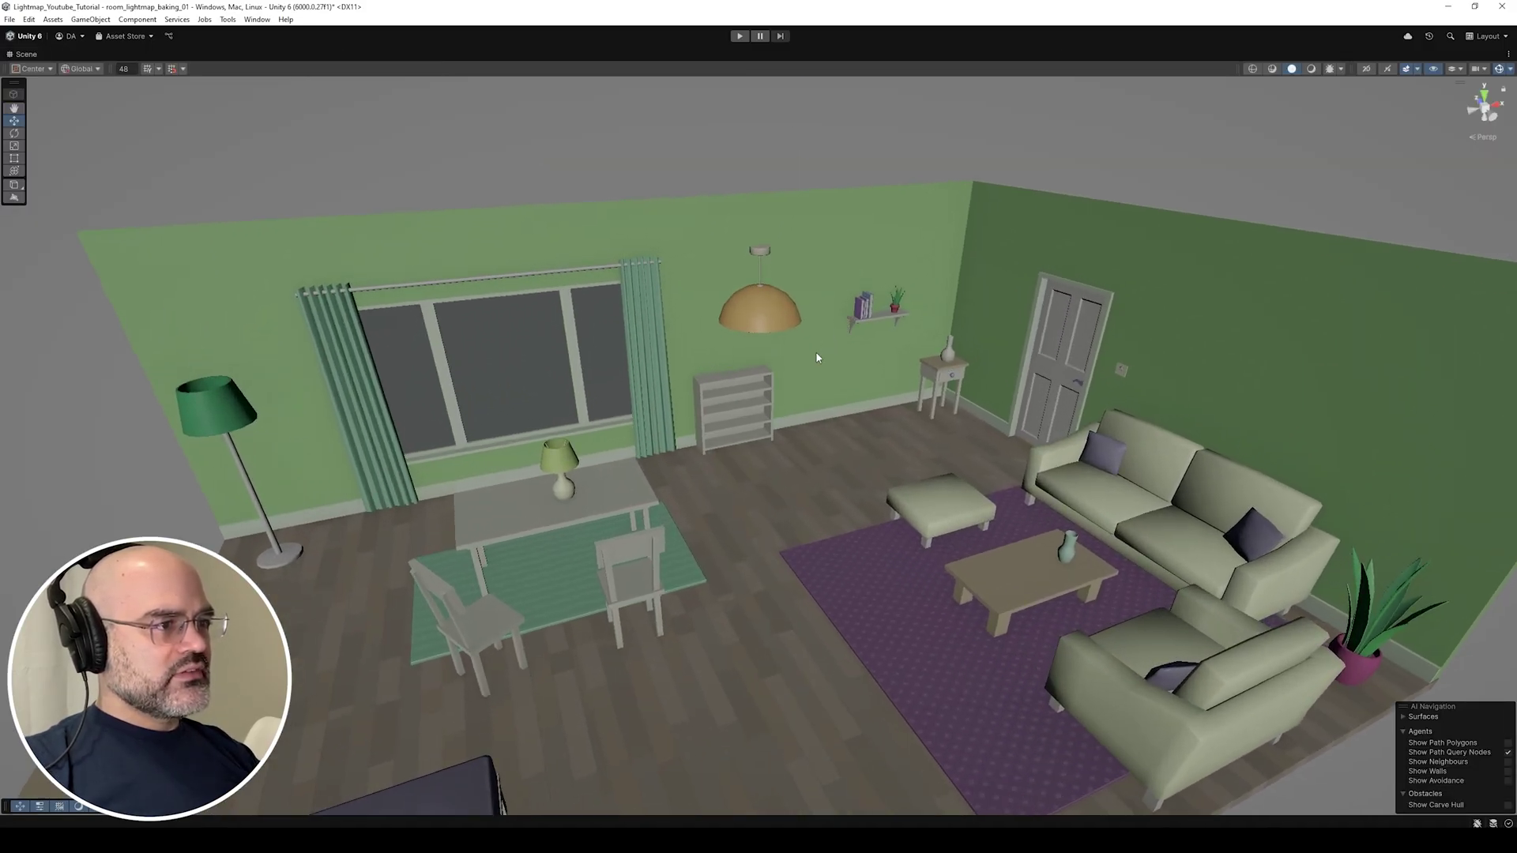
{"action": "left_click", "coordinate": [817, 357]}
{"action": "left_click", "coordinate": [881, 200]}
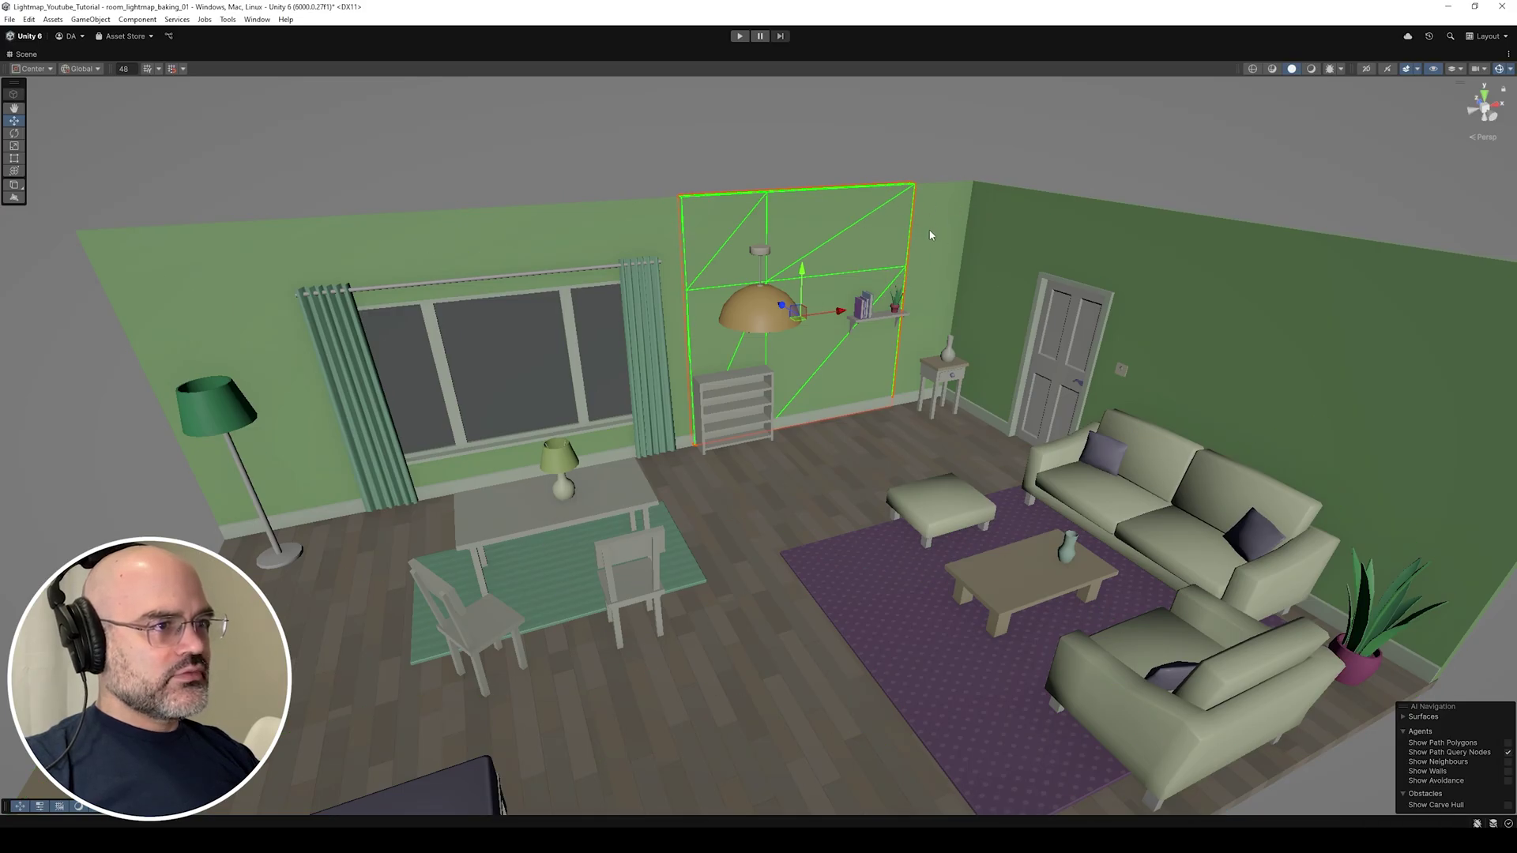
{"action": "left_click", "coordinate": [1002, 229]}
{"action": "left_click", "coordinate": [1002, 229]}
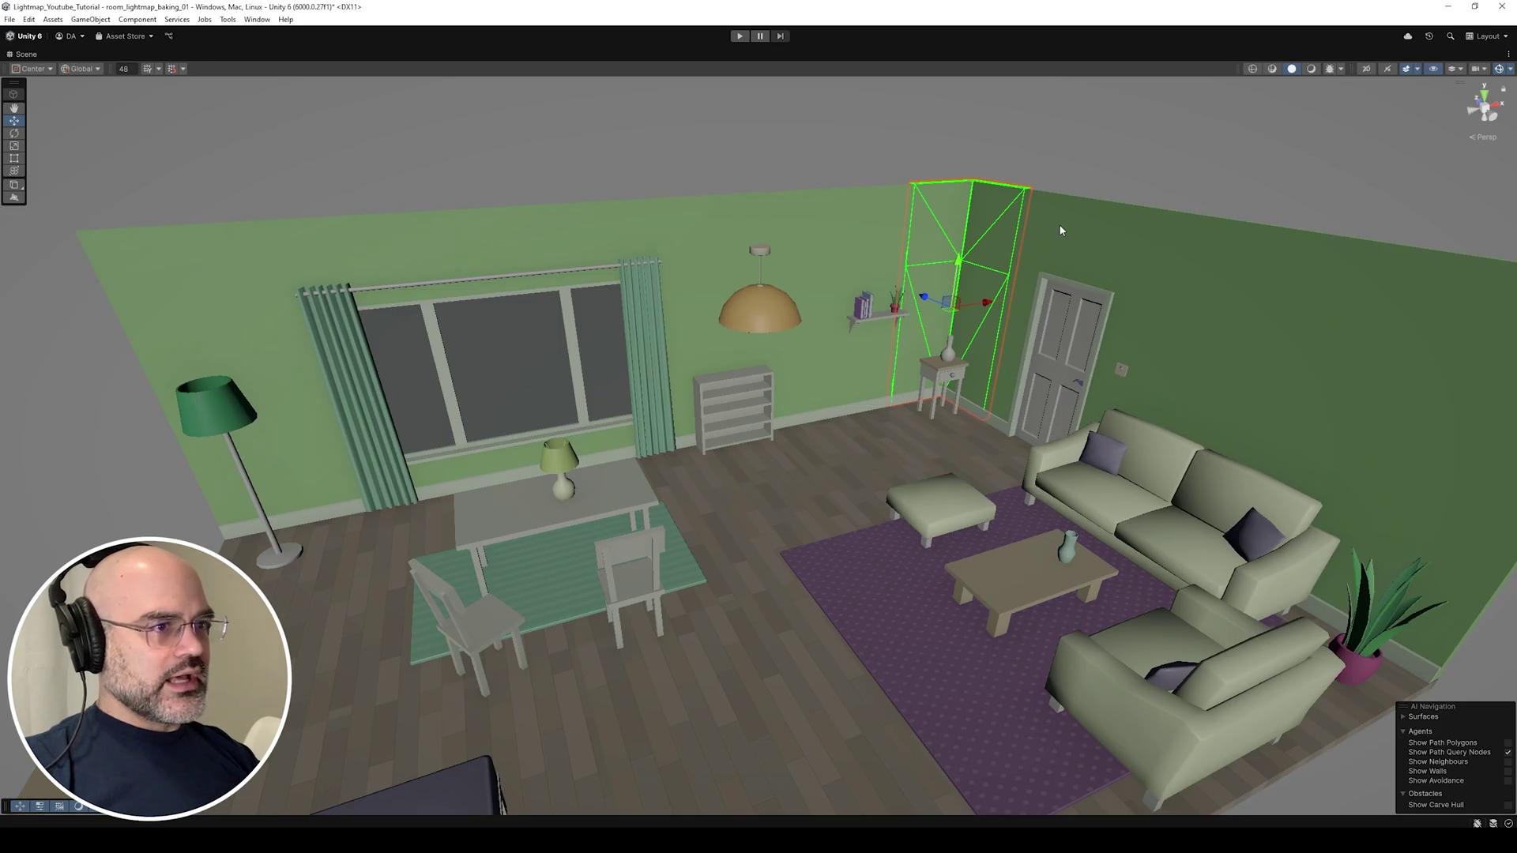
Restore the editor layout and unpack the Camera prefab in the hierarchy.
{"action": "double_click", "coordinate": [421, 57]}
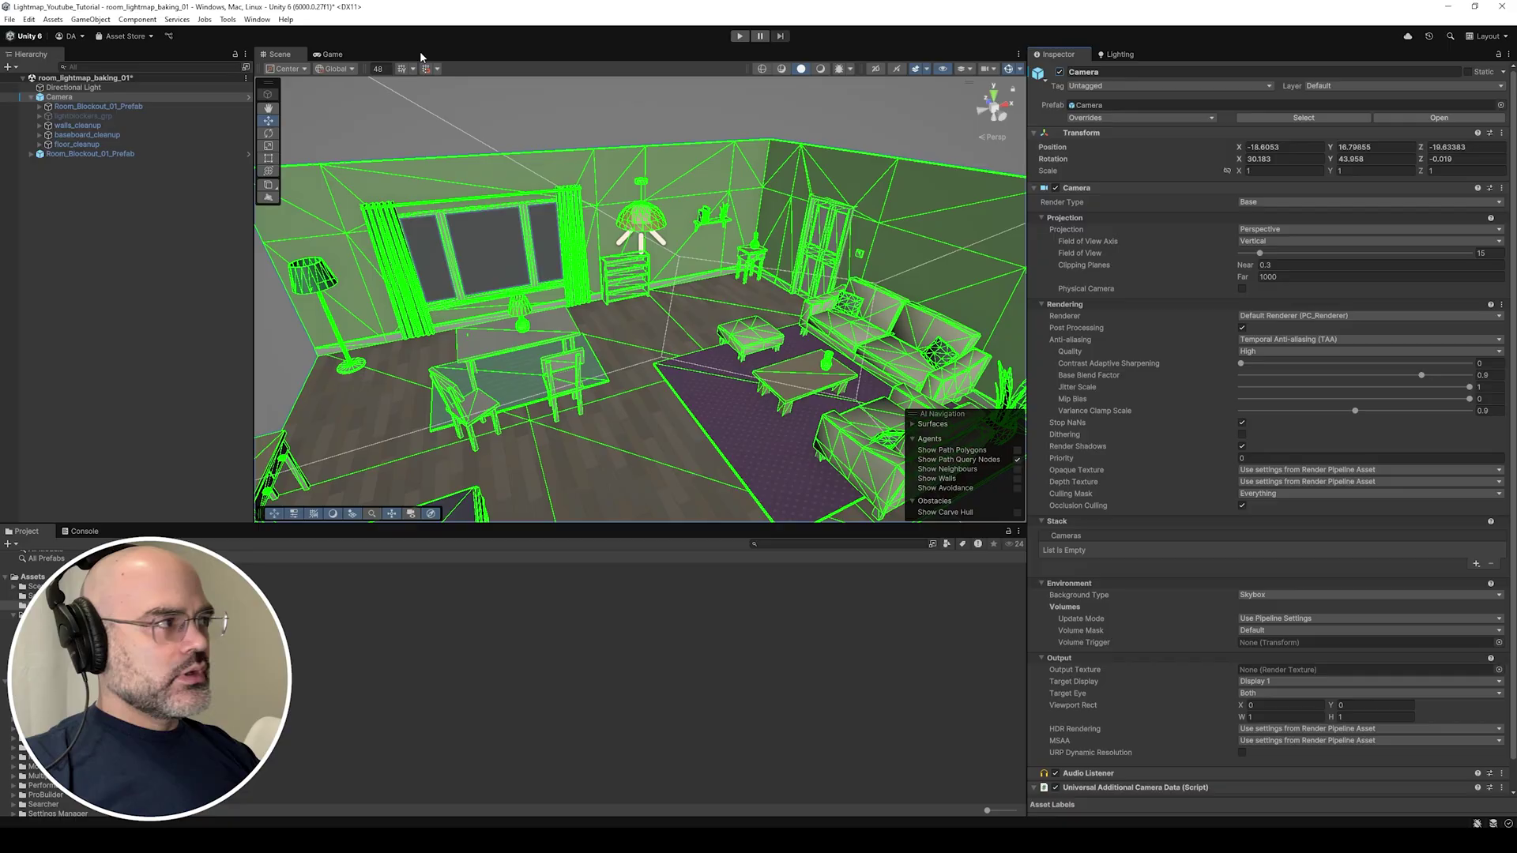
{"action": "right_click", "coordinate": [123, 105]}
{"action": "mouse_move", "coordinate": [257, 294]}
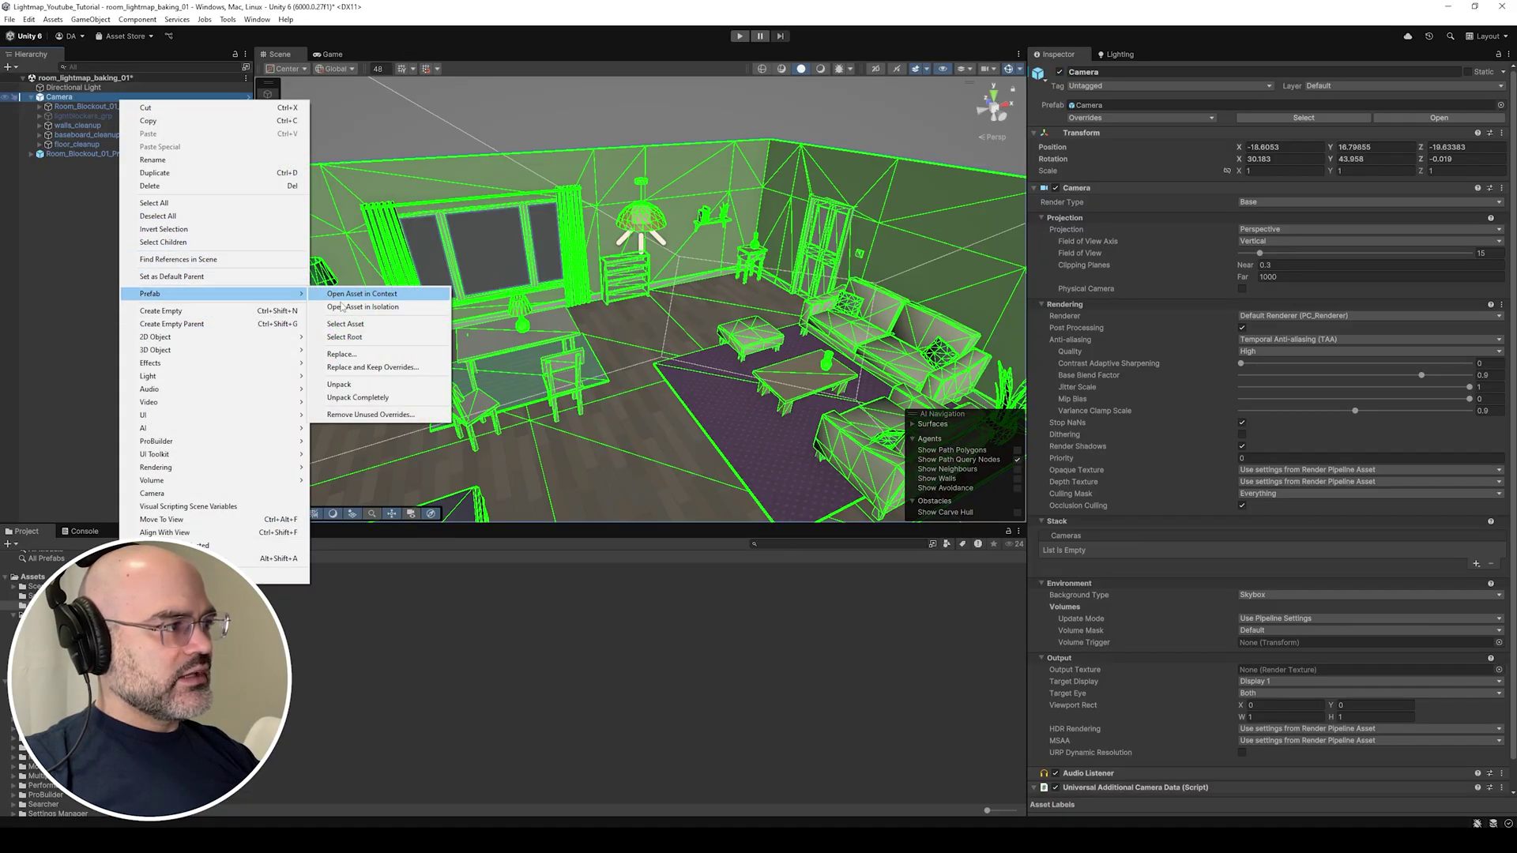
{"action": "left_click", "coordinate": [340, 384]}
Move the ceiling lamp's Spot Light and lightblockers_grp to the scene root, and delete the Camera with its old room hierarchy.
{"action": "left_click", "coordinate": [641, 243]}
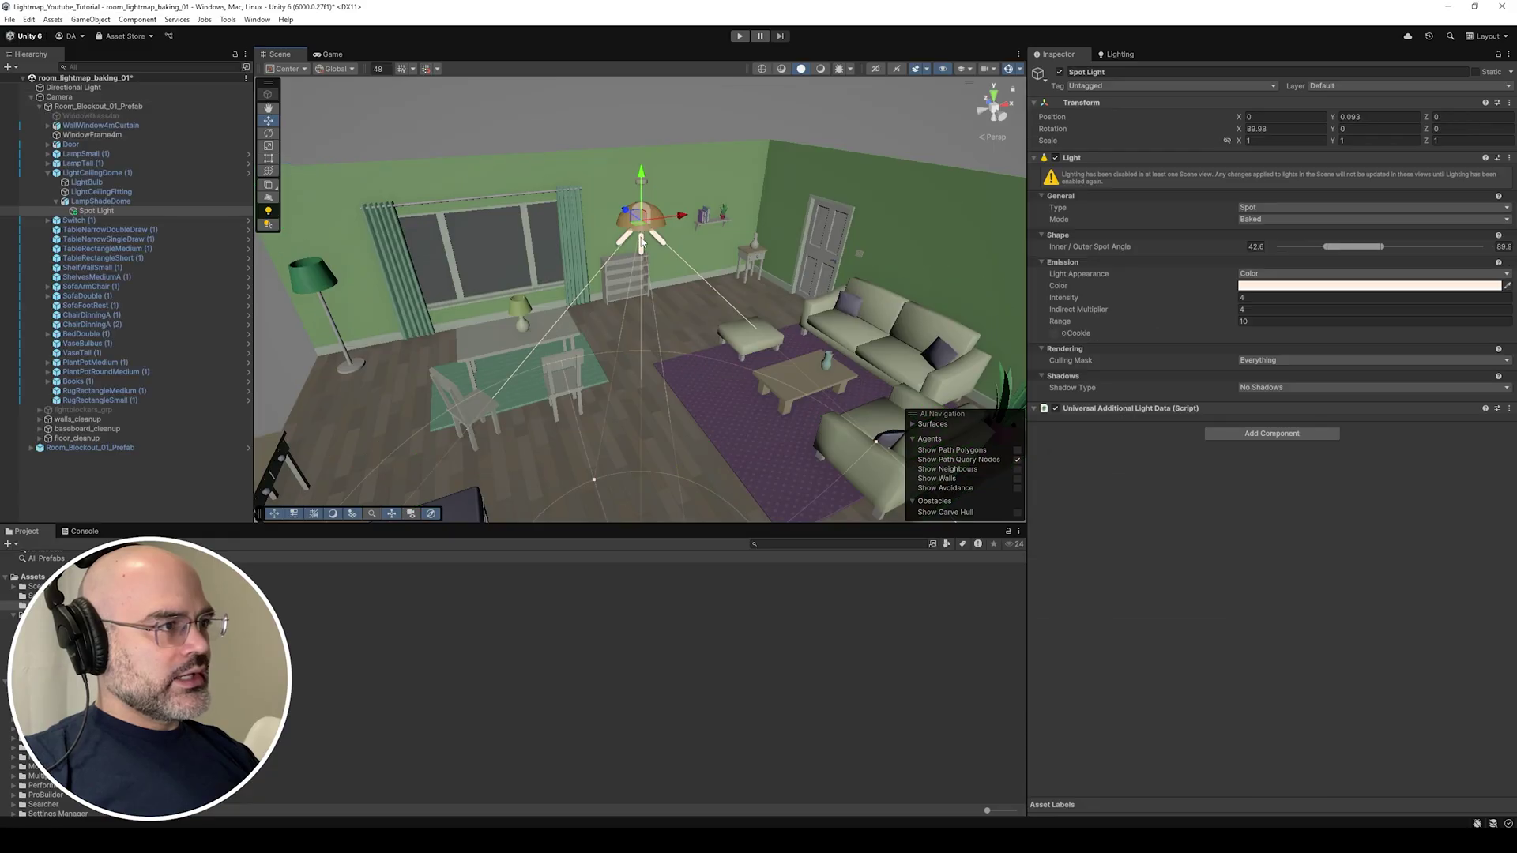
{"action": "left_click_drag", "start_coordinate": [89, 211], "coordinate": [89, 485]}
{"action": "left_click", "coordinate": [107, 401]}
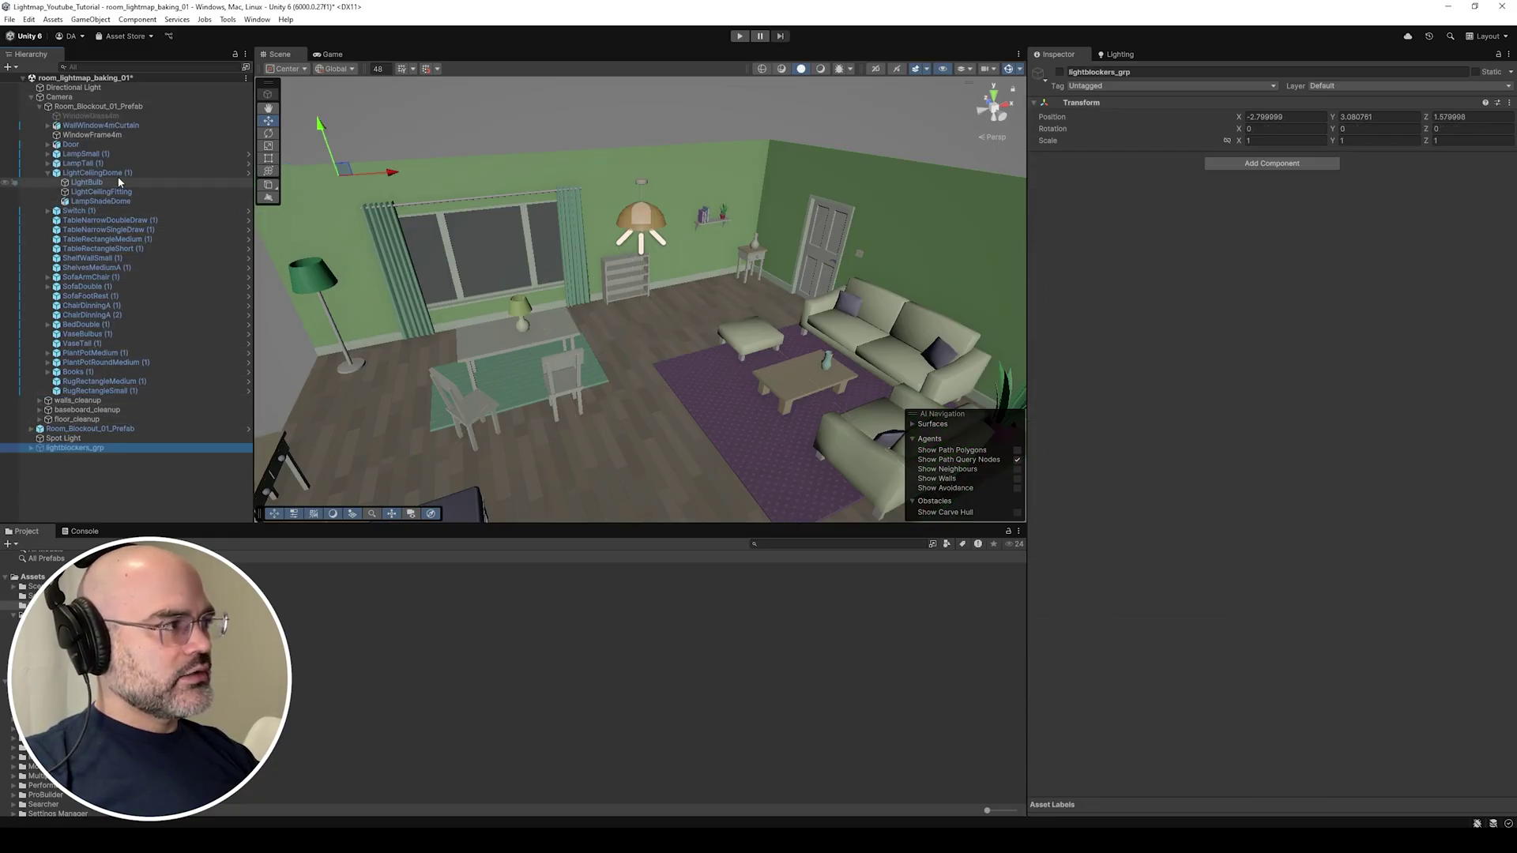
{"action": "left_click", "coordinate": [91, 97]}
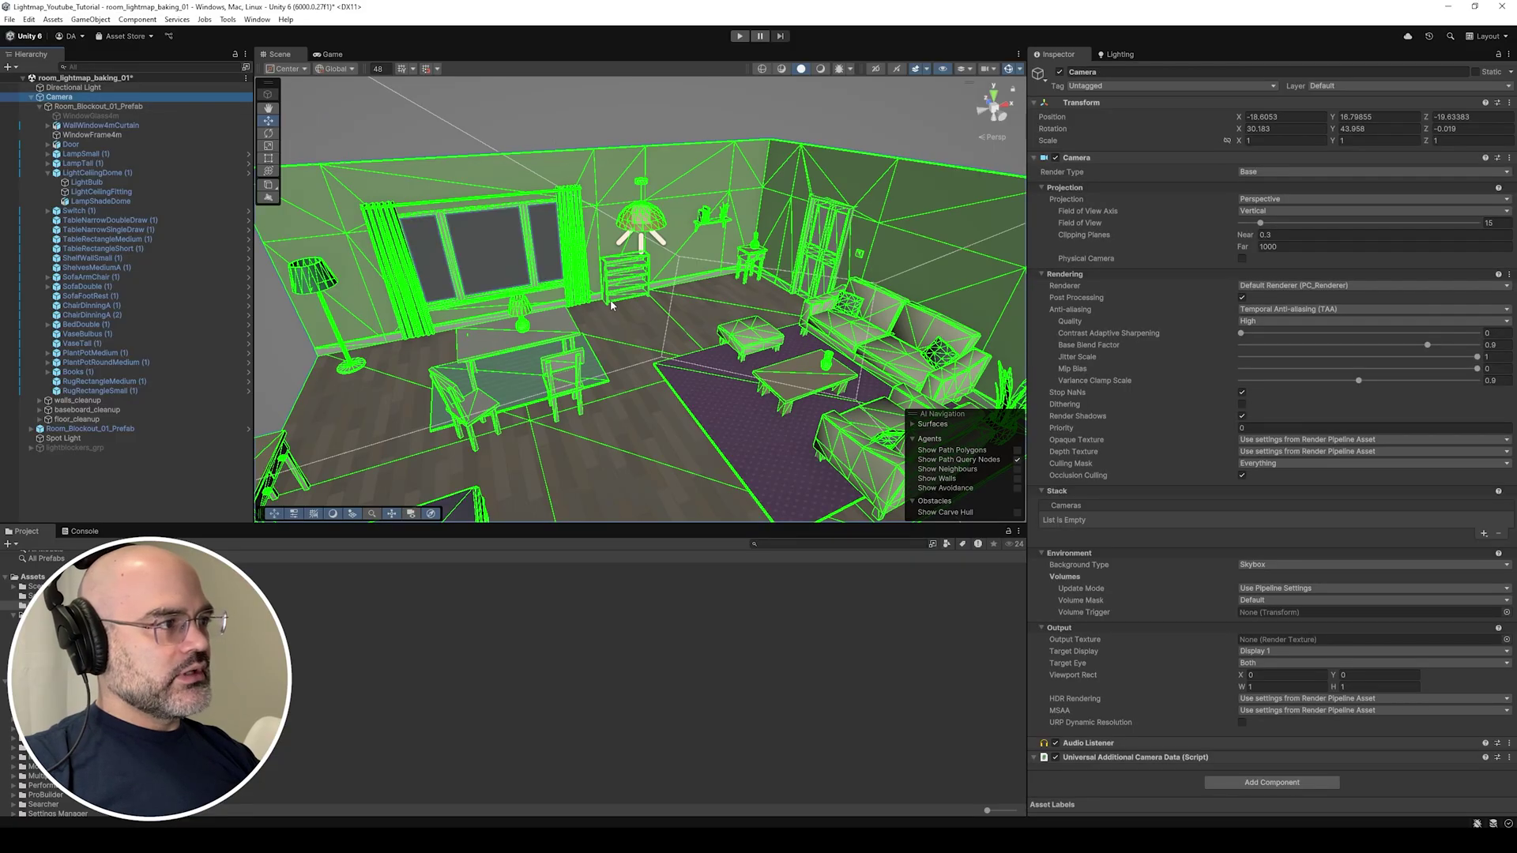
{"action": "key", "text": "Delete"}
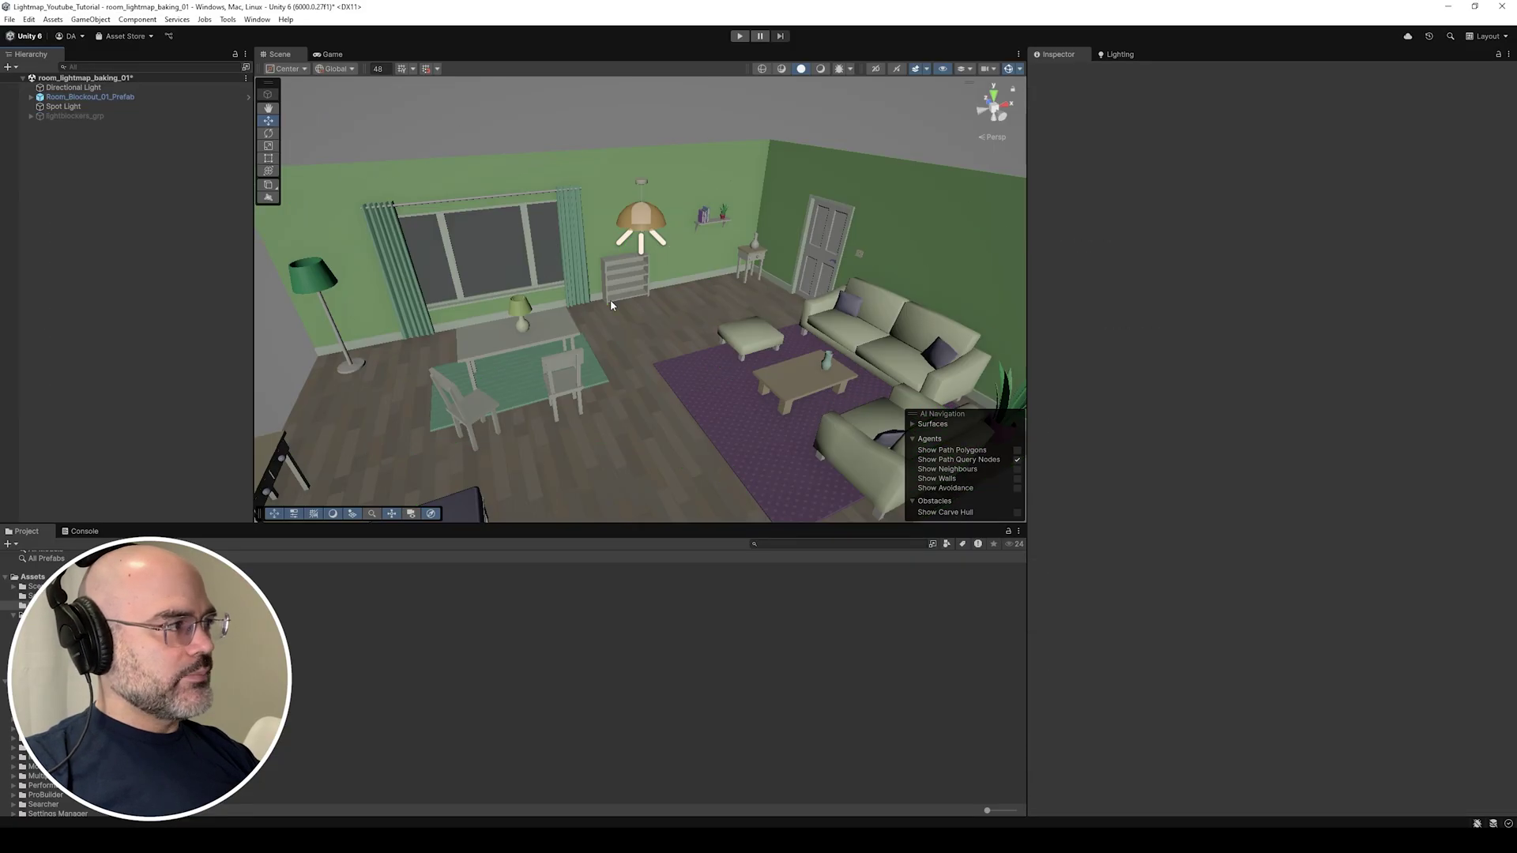
Mark Room_Blockout_01_Prefab as static.
{"action": "left_click", "coordinate": [610, 304]}
{"action": "left_click", "coordinate": [610, 304]}
{"action": "left_click", "coordinate": [847, 162]}
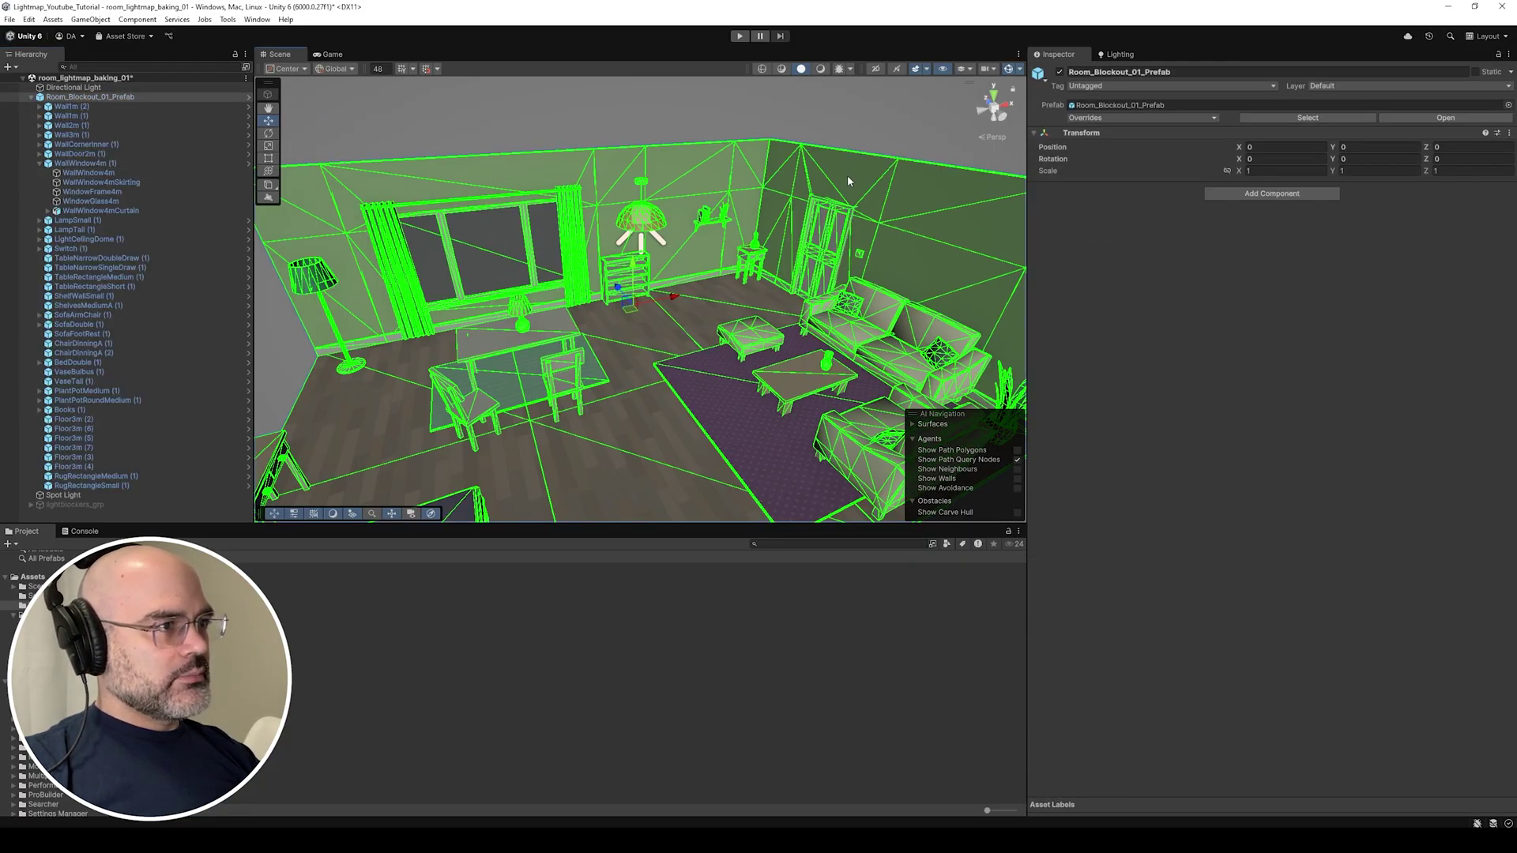
{"action": "left_click", "coordinate": [848, 177]}
{"action": "left_click", "coordinate": [85, 97]}
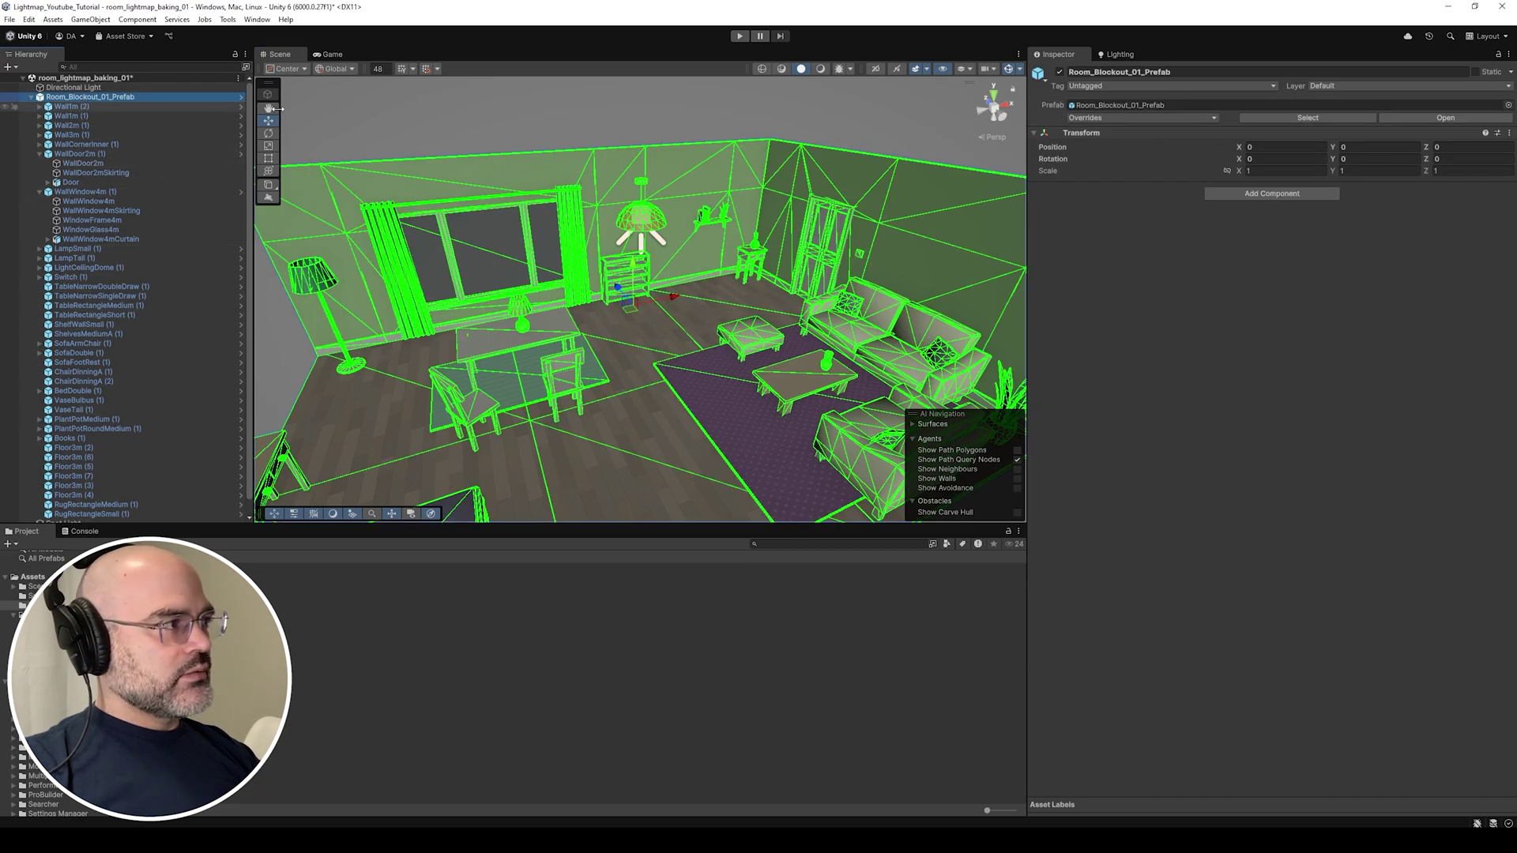
{"action": "left_click", "coordinate": [1475, 72]}
{"action": "left_click", "coordinate": [726, 444]}
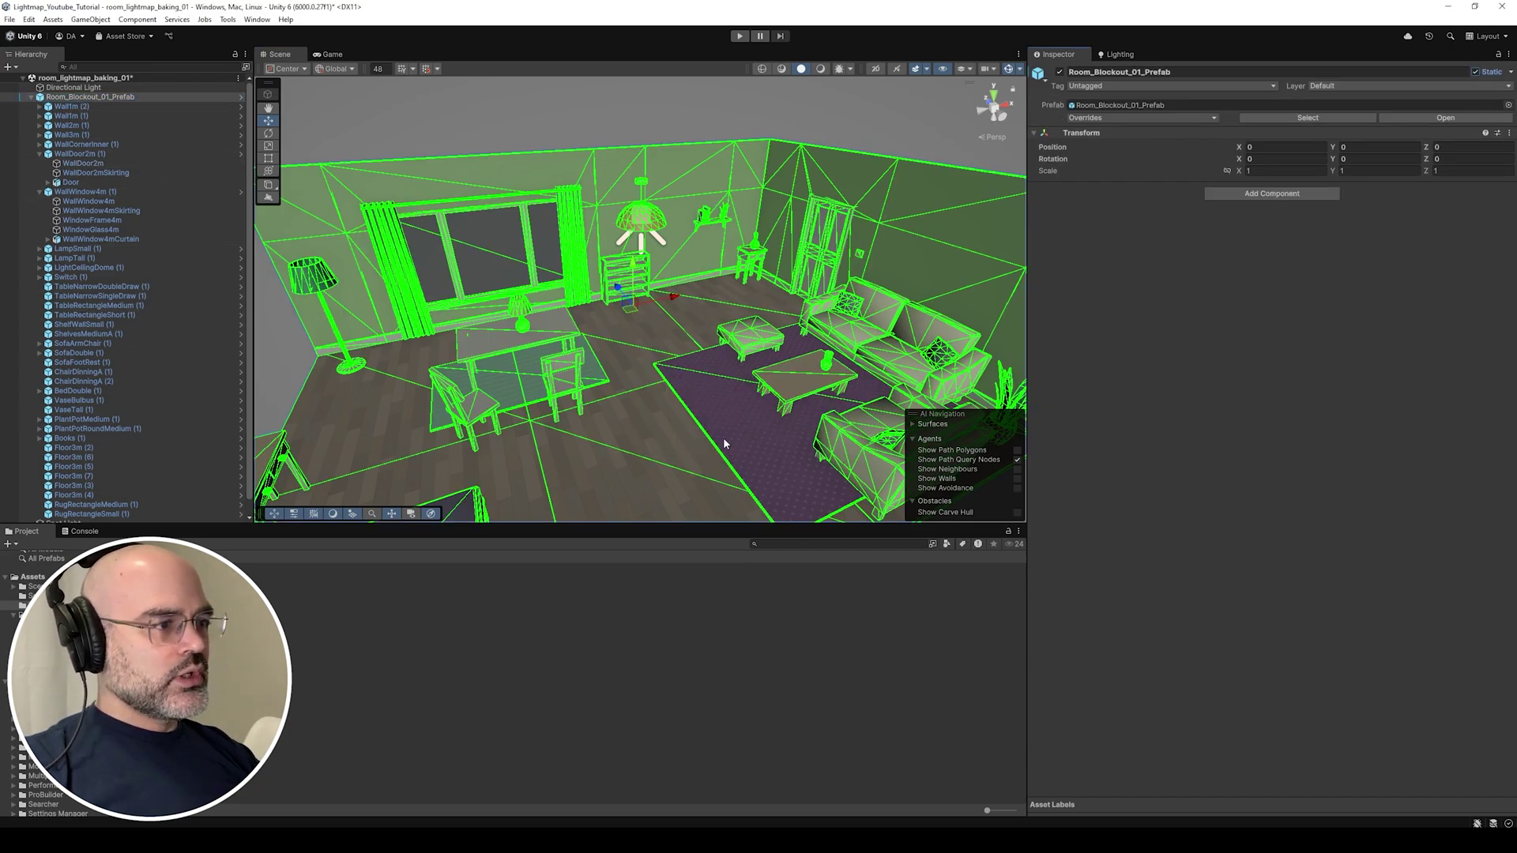
Activate lightblockers_grp and generate the scene's lighting with the current lightmapping settings.
{"action": "left_click", "coordinate": [641, 236]}
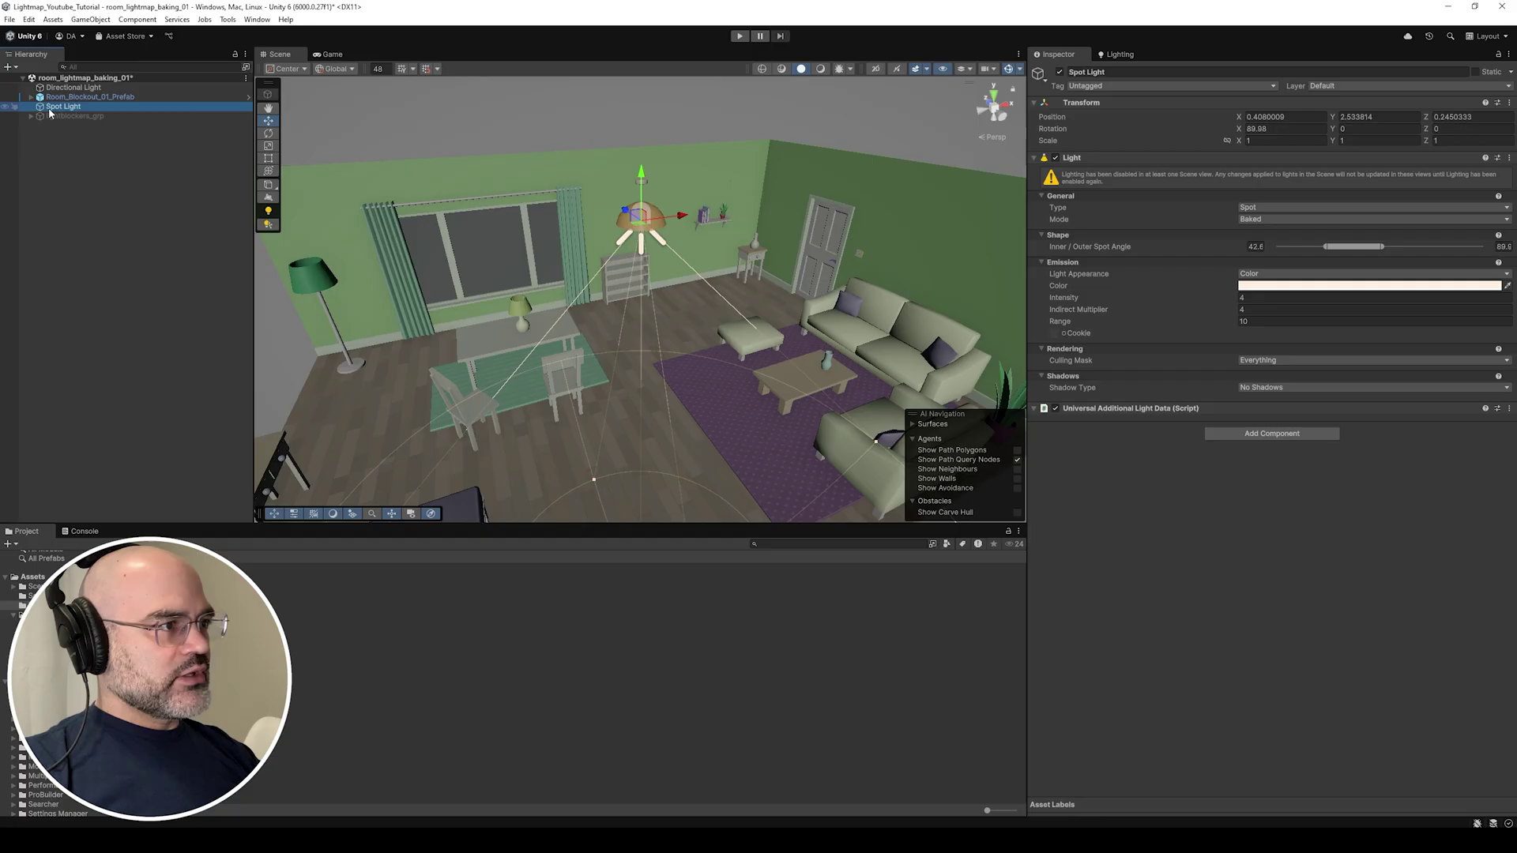
{"action": "left_click", "coordinate": [80, 117]}
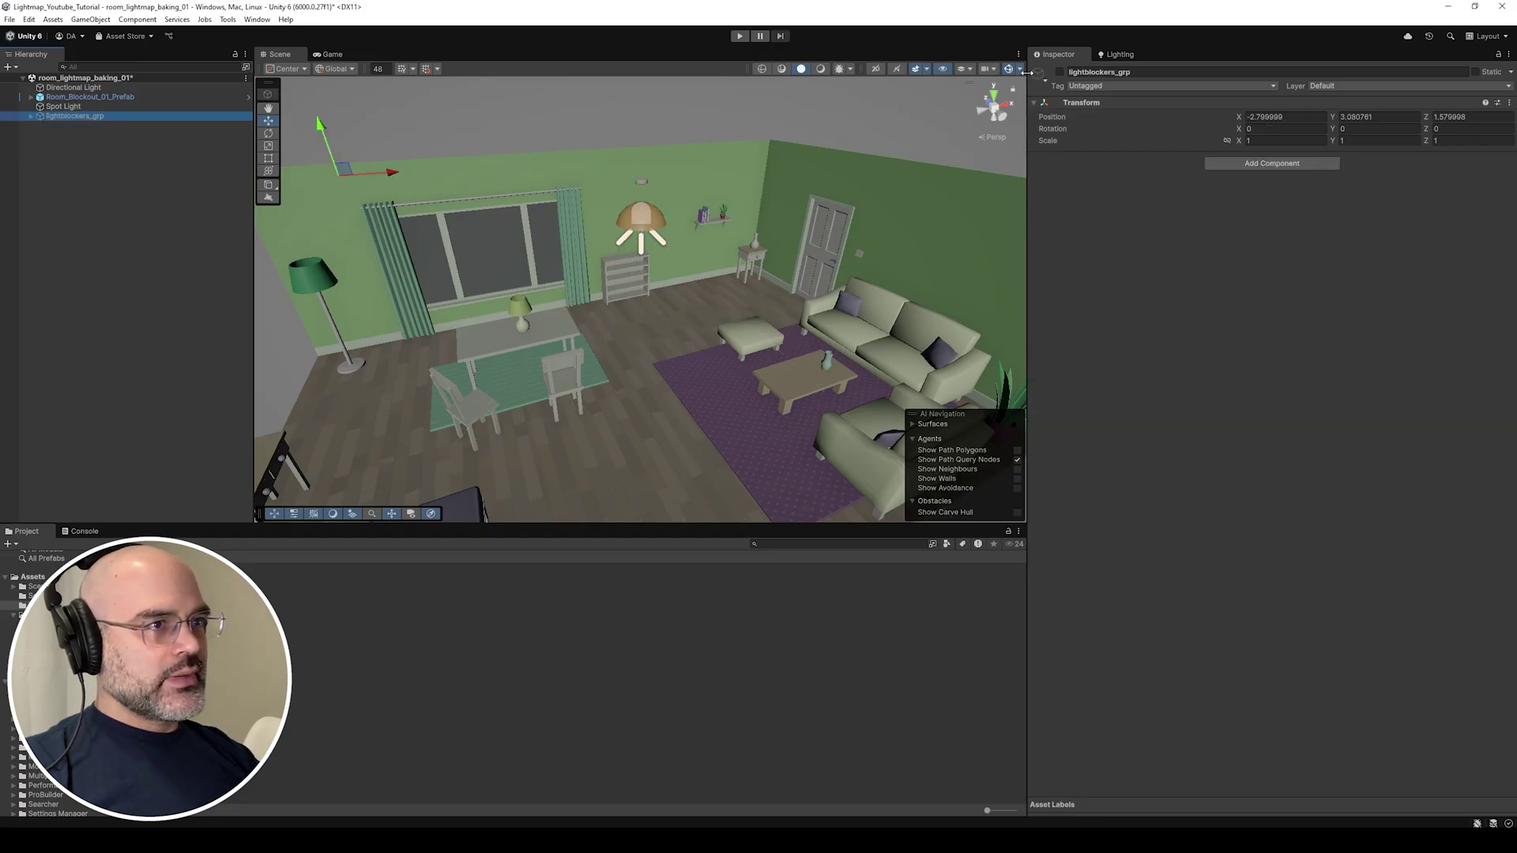
{"action": "left_click", "coordinate": [1121, 54]}
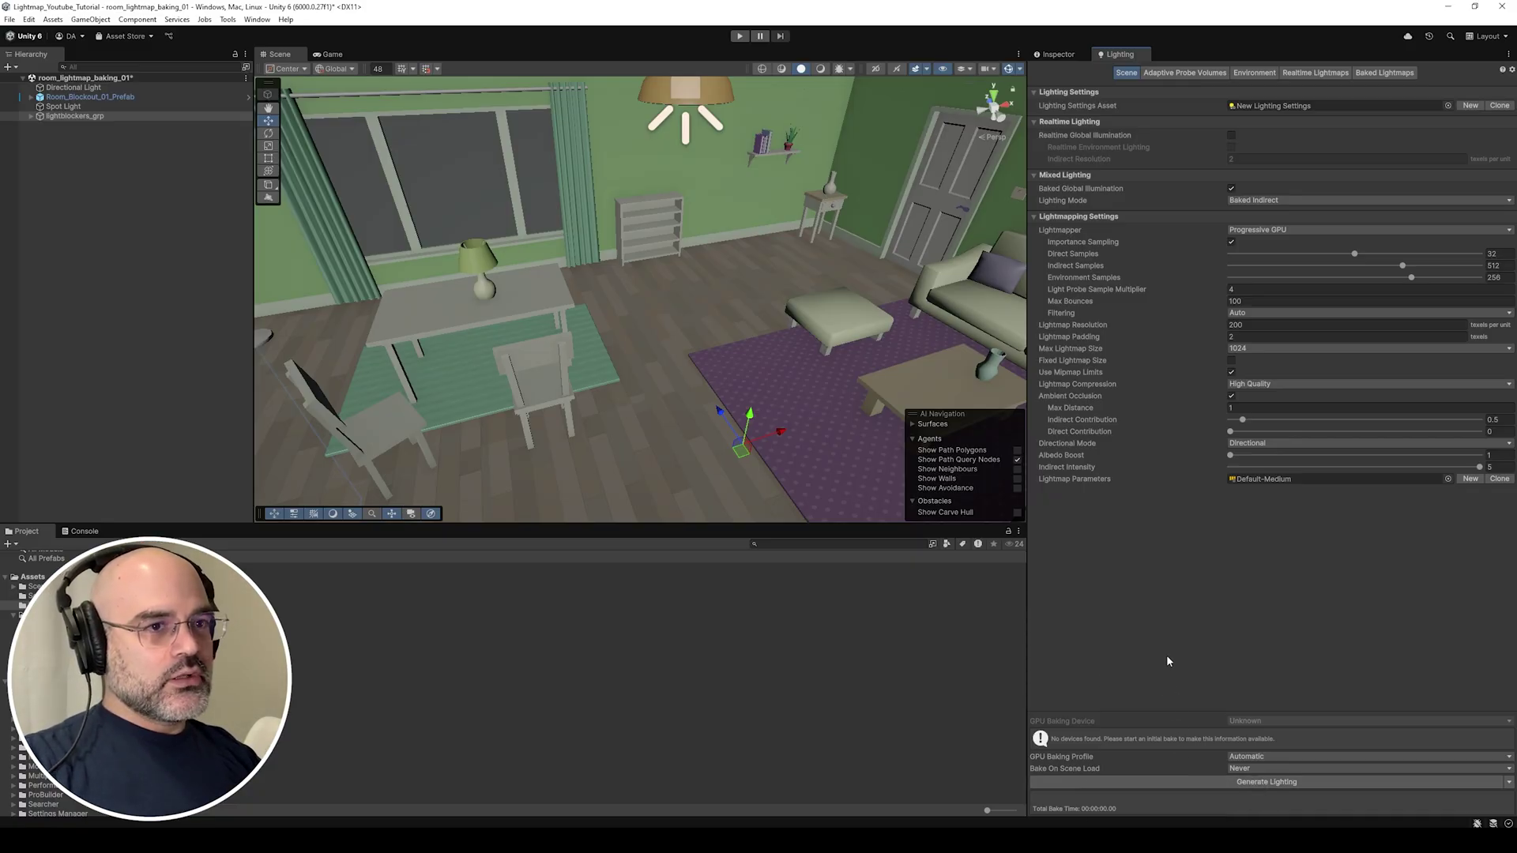
{"action": "left_click", "coordinate": [1206, 780]}
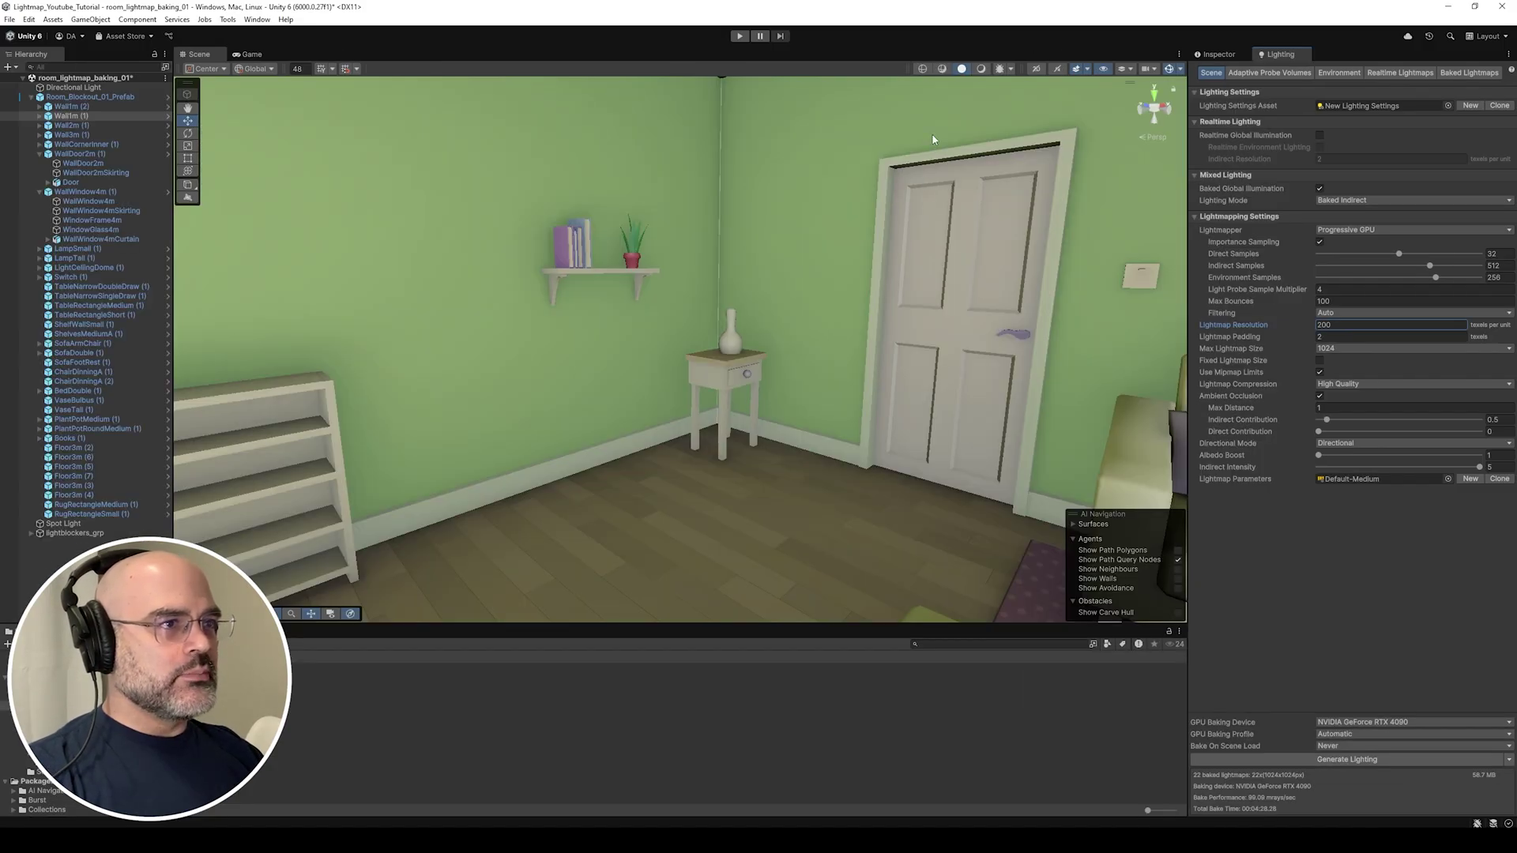
Turn on scene lighting and deactivate lightblockers_grp to show the baked room corner with the side table.
{"action": "left_click", "coordinate": [980, 69]}
{"action": "right_click_drag", "start_coordinate": [772, 298], "coordinate": [672, 268]}
{"action": "key", "text": "s"}
{"action": "left_click", "coordinate": [673, 269]}
{"action": "left_click", "coordinate": [1217, 53]}
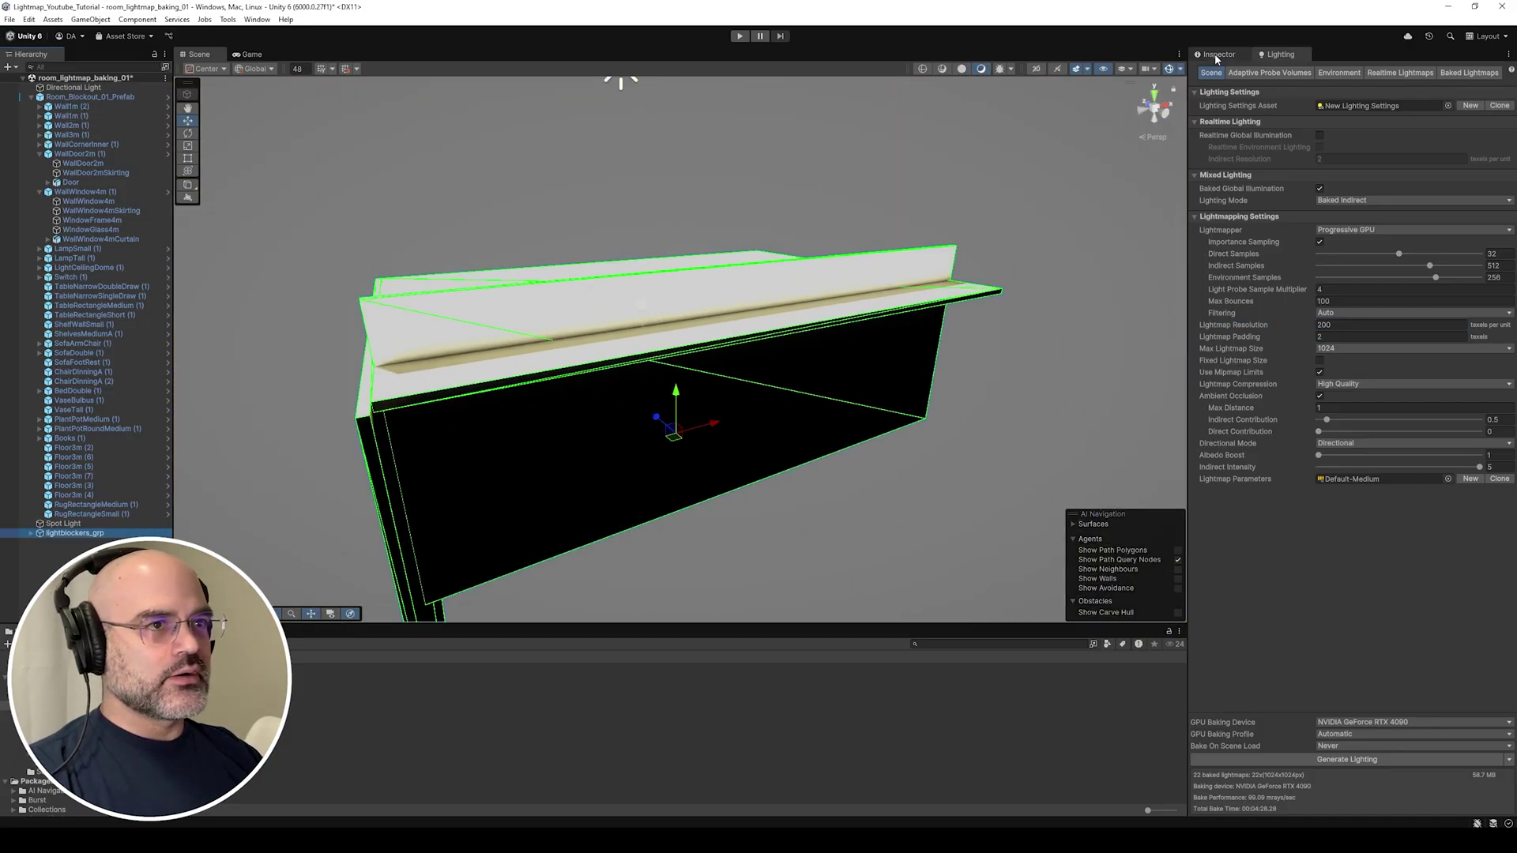
{"action": "left_click", "coordinate": [1221, 73]}
{"action": "left_click", "coordinate": [912, 339]}
{"action": "key", "text": "w"}
{"action": "right_click_drag", "start_coordinate": [912, 339], "coordinate": [771, 334]}
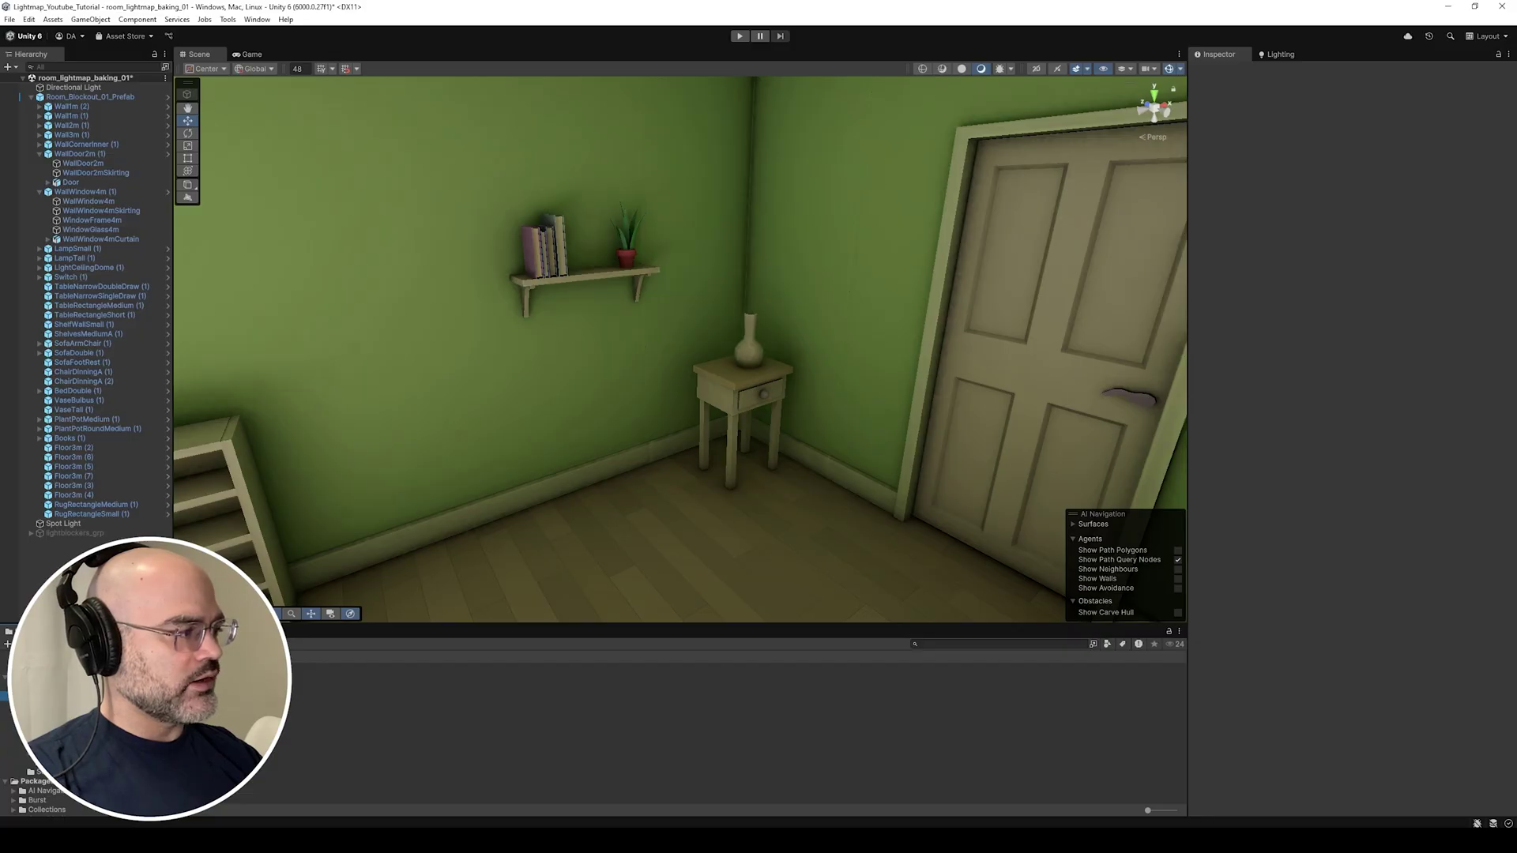
Disable the Screen Space Ambient Occlusion renderer feature in the PC_Renderer asset of the Settings folder.
{"action": "left_click", "coordinate": [187, 737]}
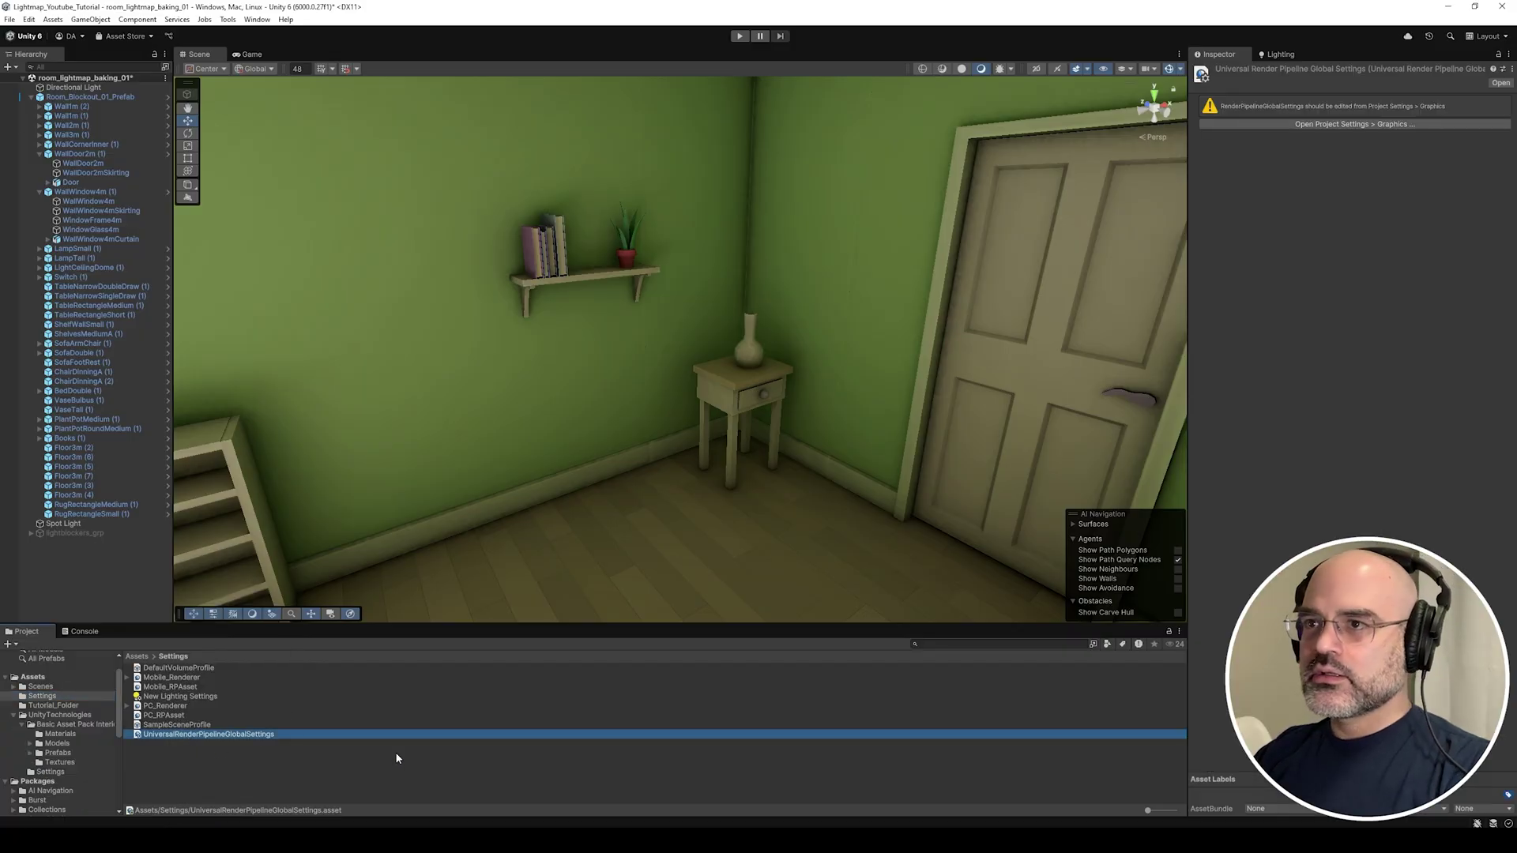
{"action": "key", "text": "Up"}
{"action": "key", "text": "Up"}
{"action": "key", "text": "Up"}
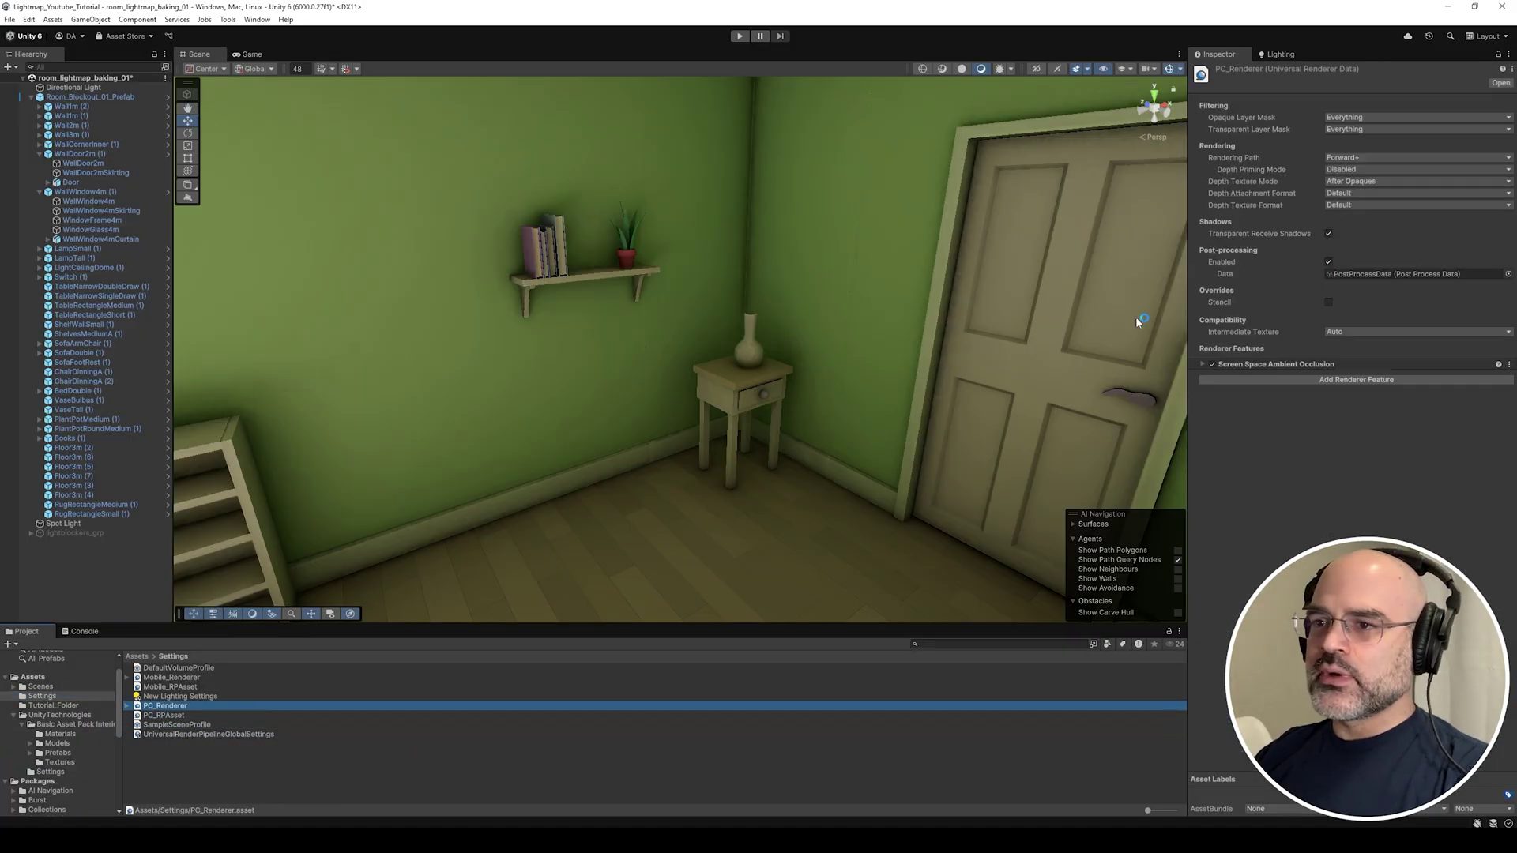
{"action": "left_click", "coordinate": [1213, 364]}
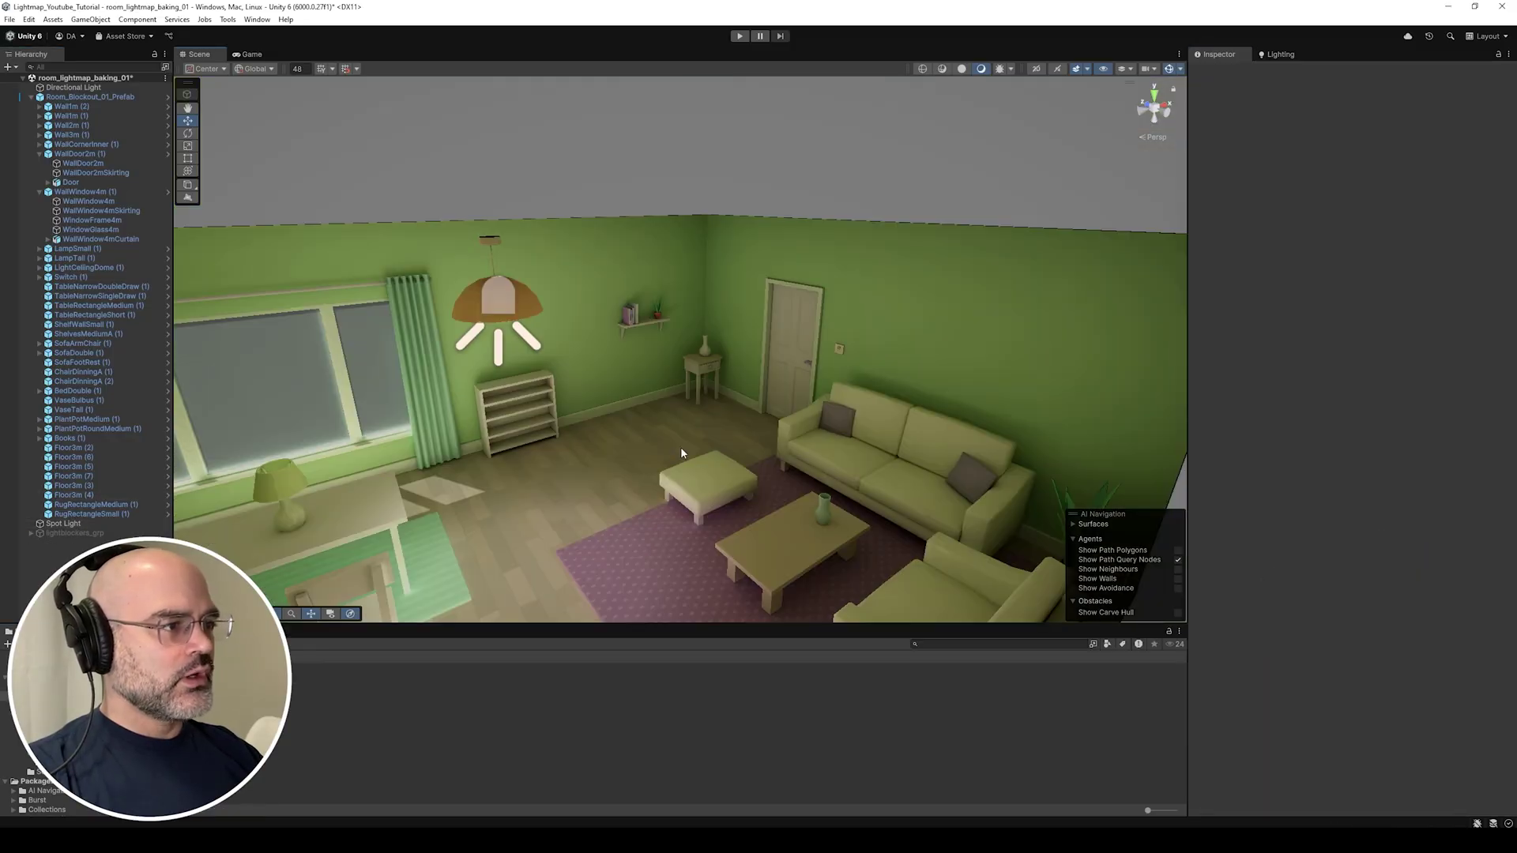
Examine the baked wall and baseboard joints around the corner side table in a maximized Scene view.
{"action": "key", "text": "shift+space"}
{"action": "key", "text": "w"}
{"action": "right_click_drag", "start_coordinate": [681, 449], "coordinate": [723, 427]}
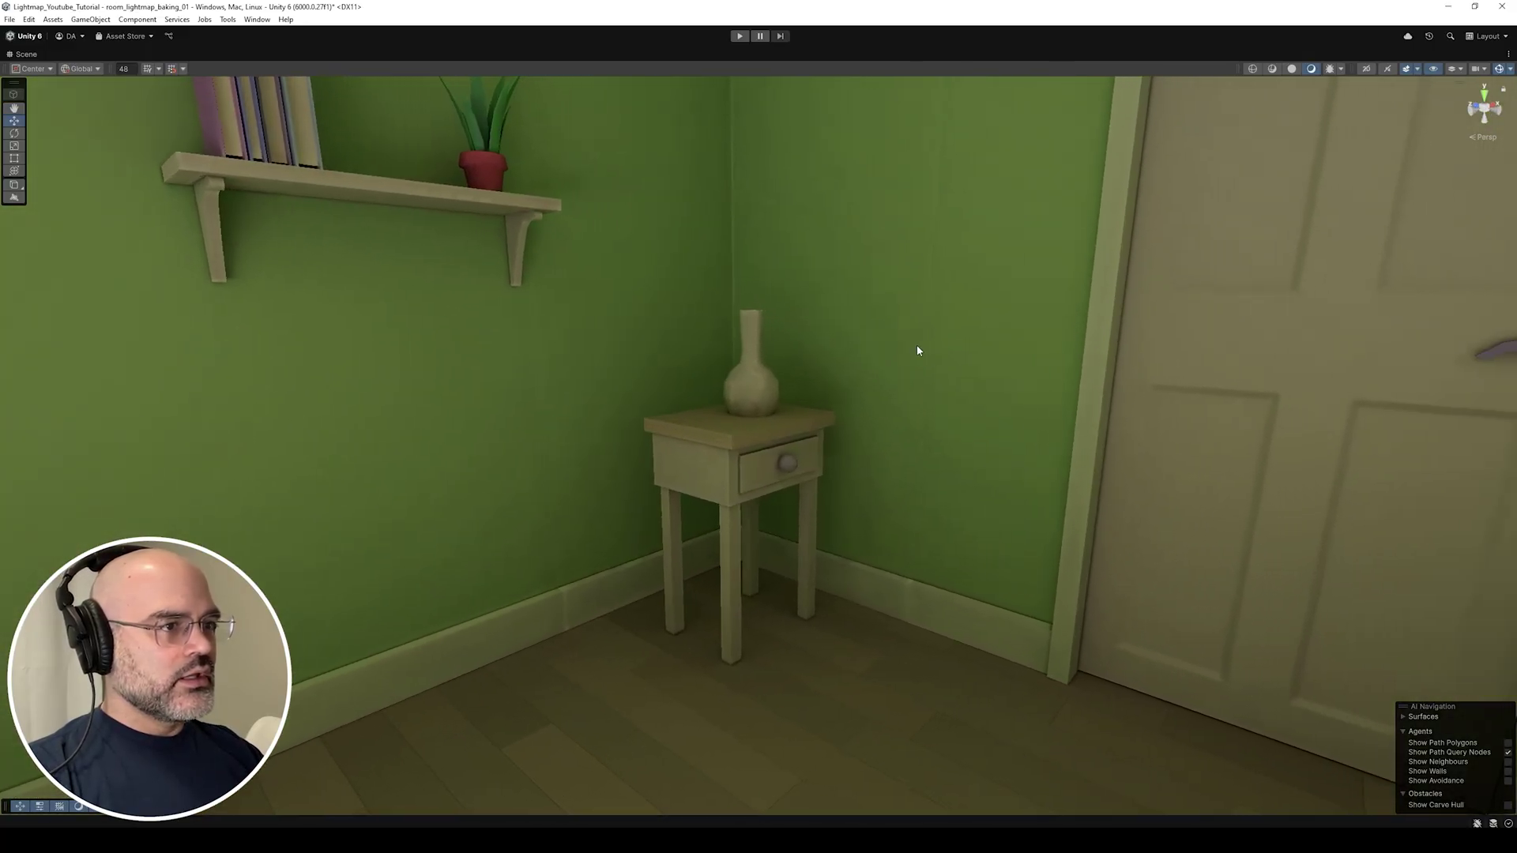
{"action": "right_click_drag", "start_coordinate": [907, 380], "coordinate": [840, 566]}
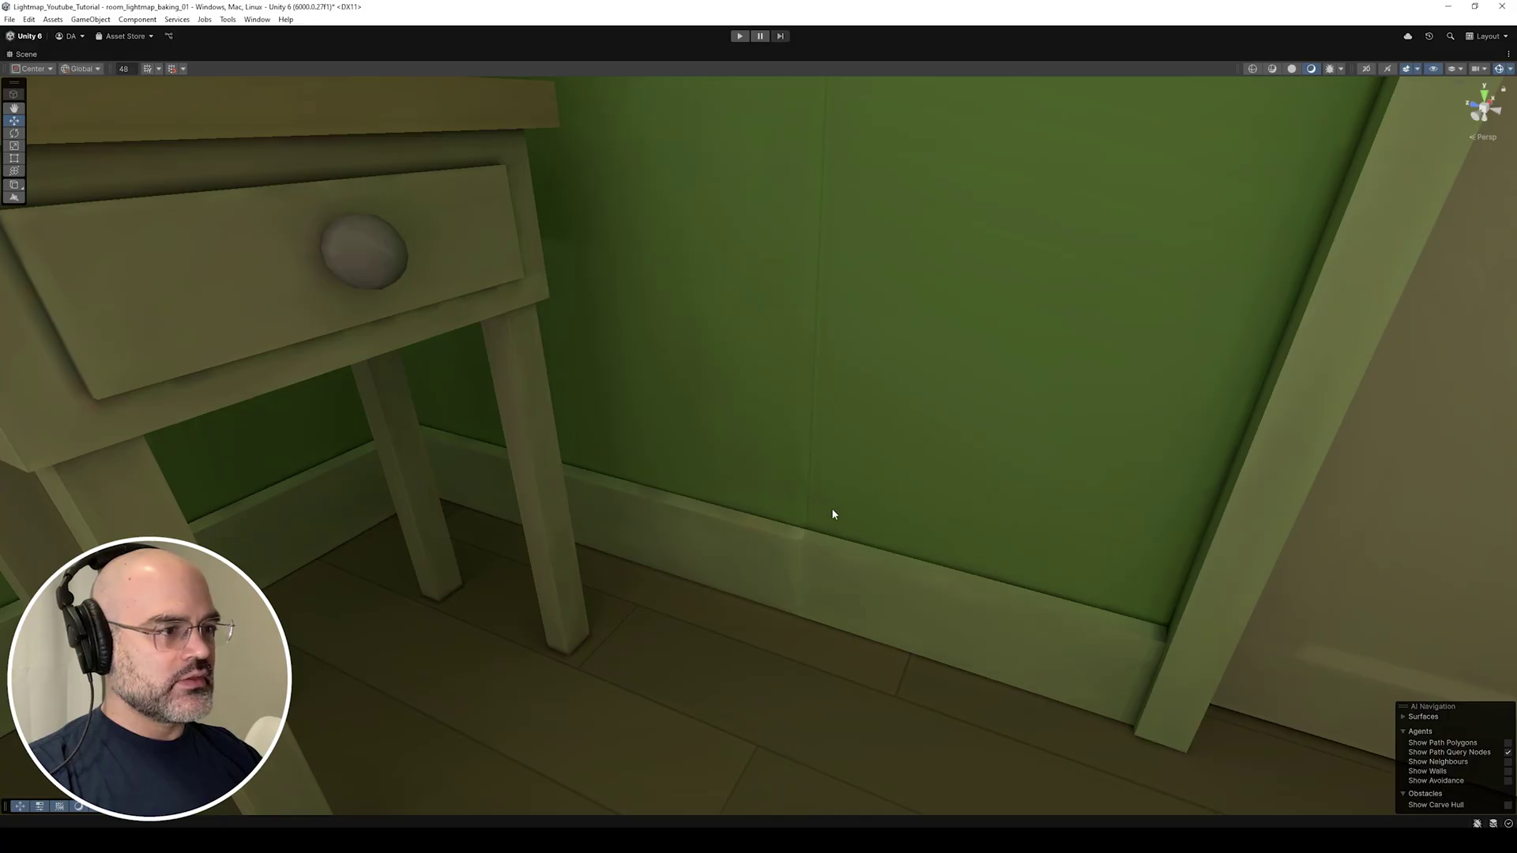
{"action": "right_click_drag", "start_coordinate": [830, 515], "coordinate": [647, 532]}
{"action": "right_click_drag", "start_coordinate": [745, 532], "coordinate": [828, 488]}
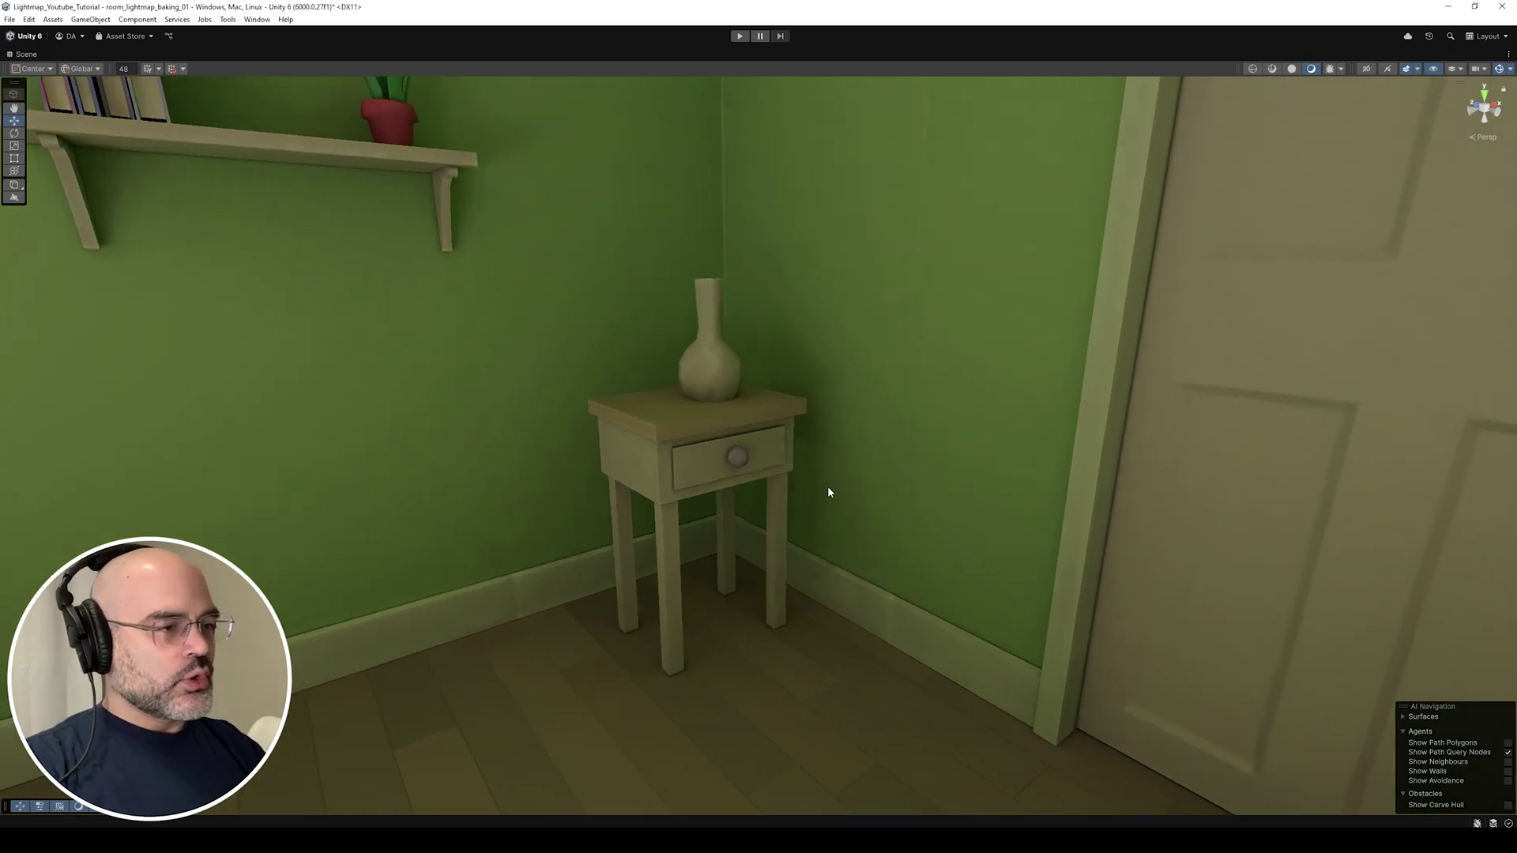
Restore the editor layout and set the Lightmap Resolution to 50 texels per unit.
{"action": "key", "text": "shift+space"}
{"action": "left_click", "coordinate": [1274, 53]}
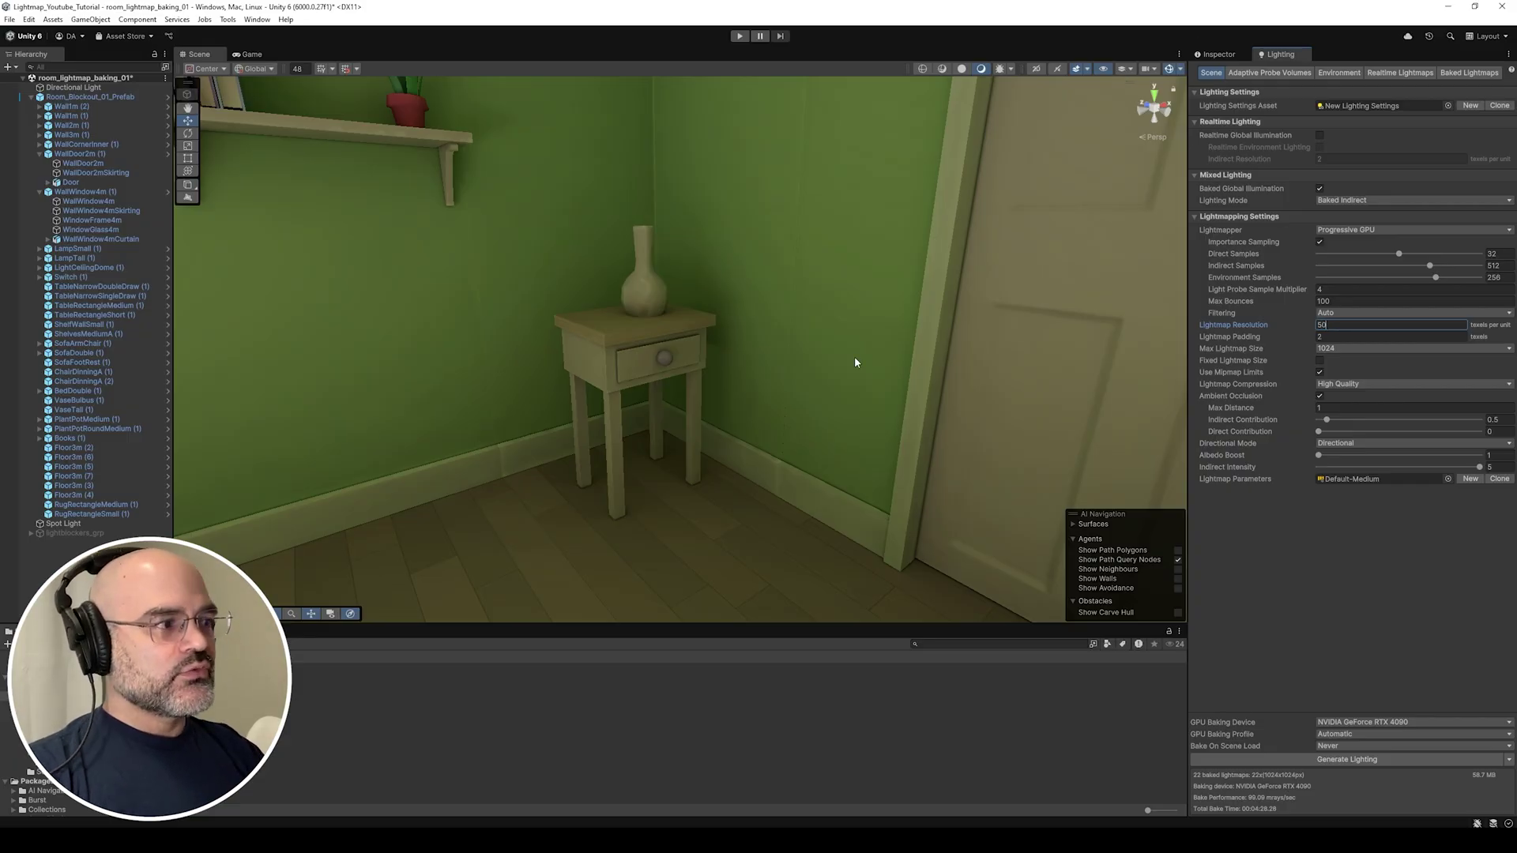
{"action": "right_click_drag", "start_coordinate": [855, 362], "coordinate": [1012, 182], "text": "alt"}
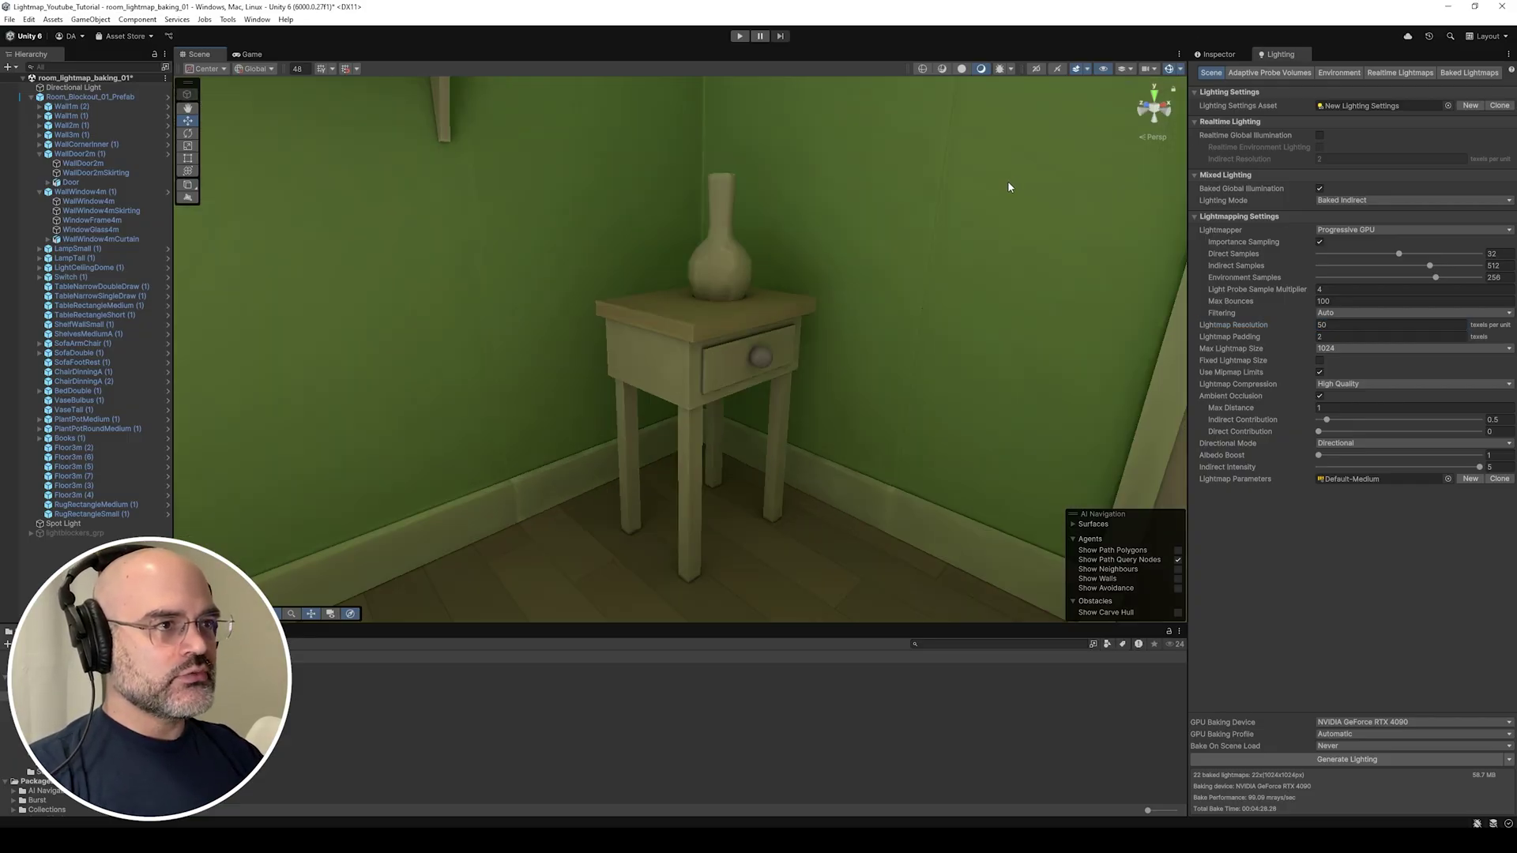
Show the baked lightmap visualization in the Scene view and examine the texel checker pattern across the wall and baseboard joints.
{"action": "left_click", "coordinate": [1011, 70]}
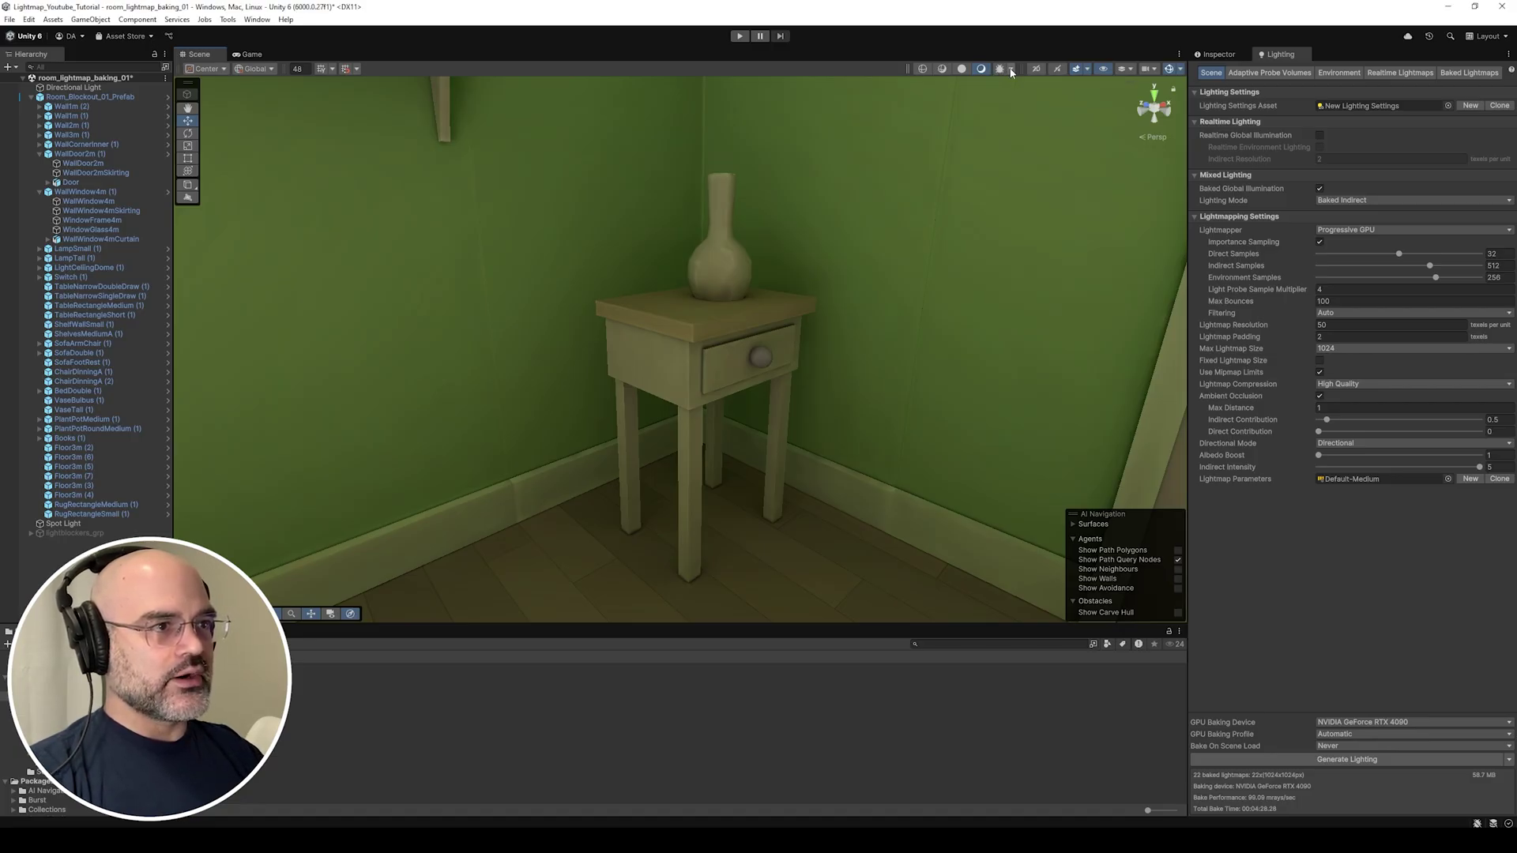
{"action": "left_click", "coordinate": [1064, 209]}
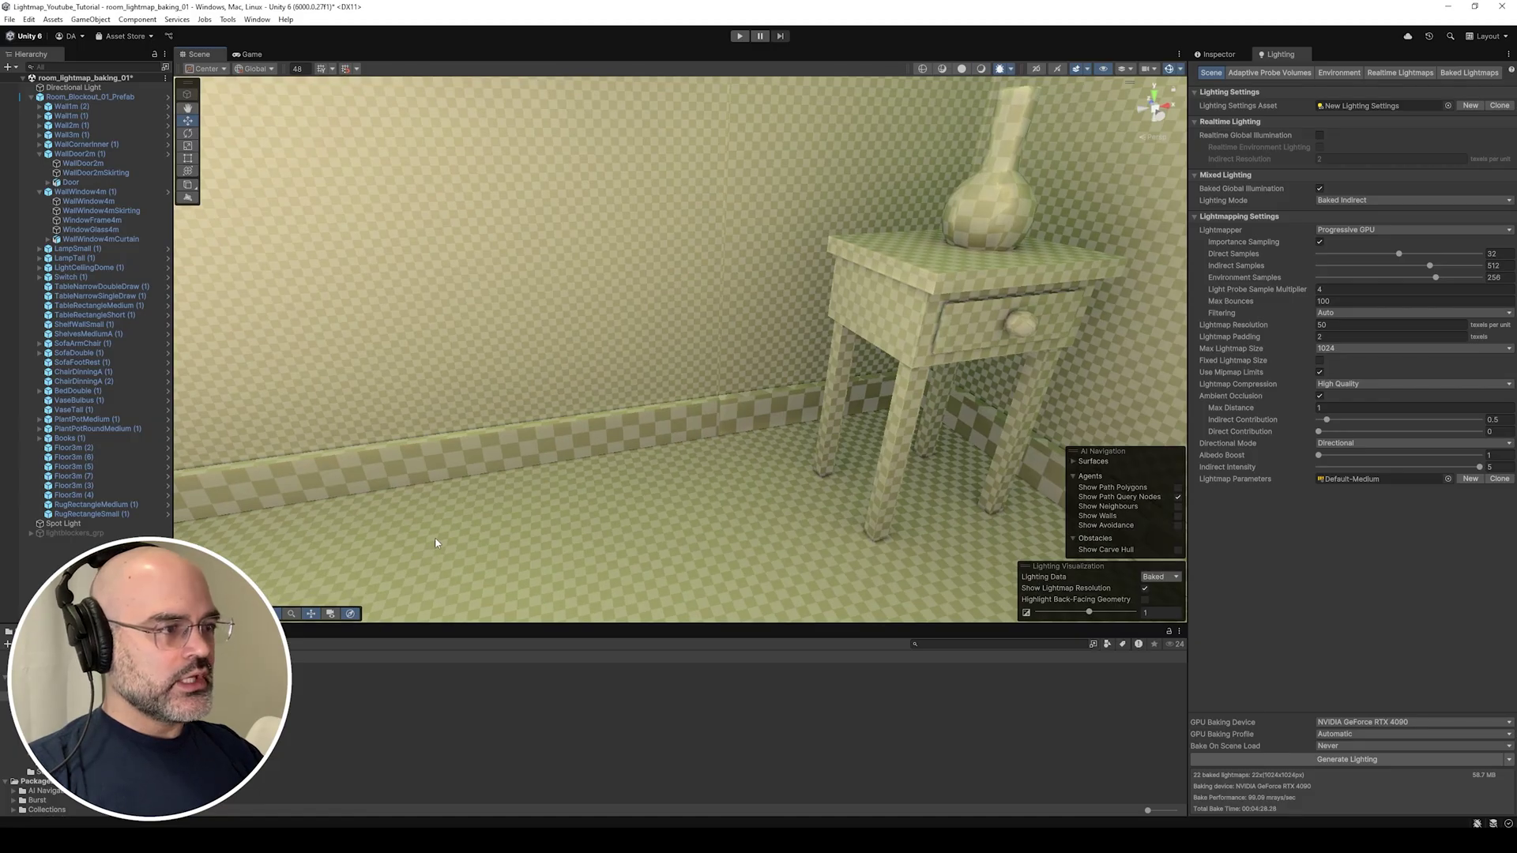
{"action": "right_click_drag", "start_coordinate": [718, 430], "coordinate": [763, 399]}
{"action": "key", "text": "w"}
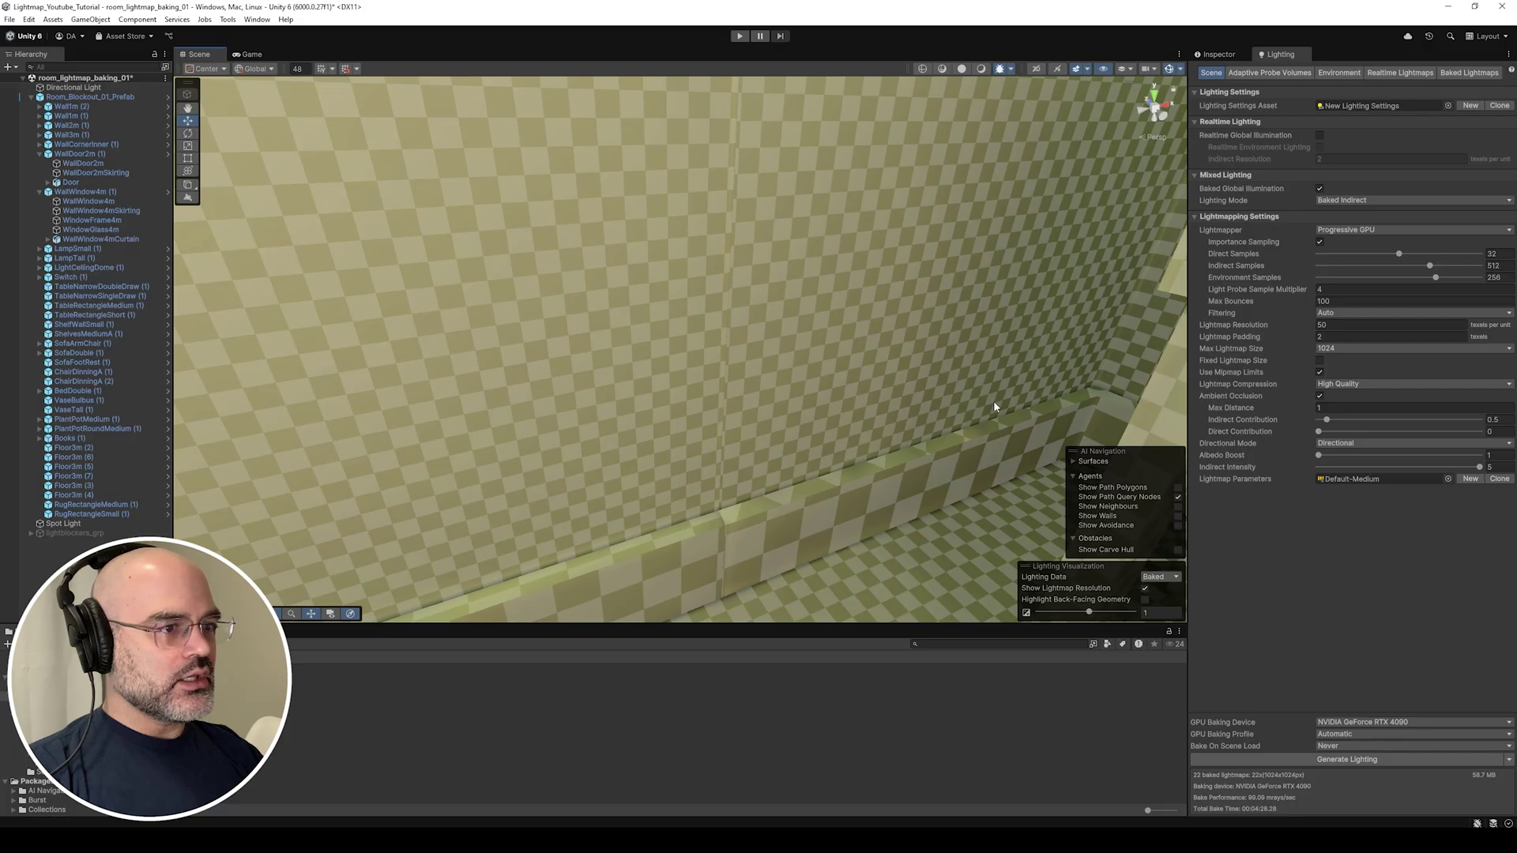
{"action": "right_click_drag", "start_coordinate": [993, 404], "coordinate": [784, 421]}
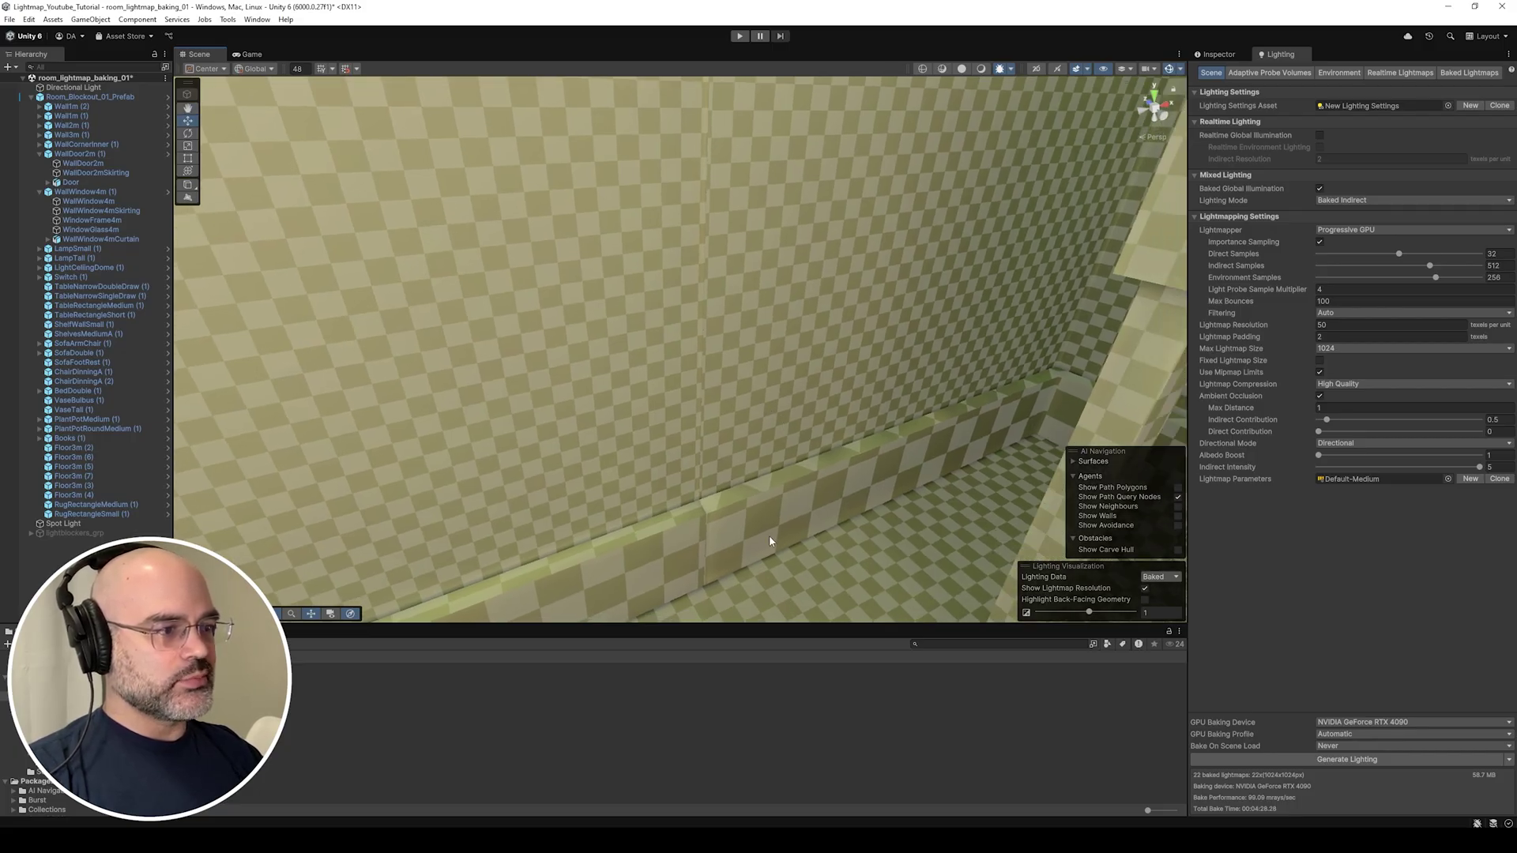
{"action": "scroll", "coordinate": [737, 362], "scroll_direction": "up", "scroll_amount": 6}
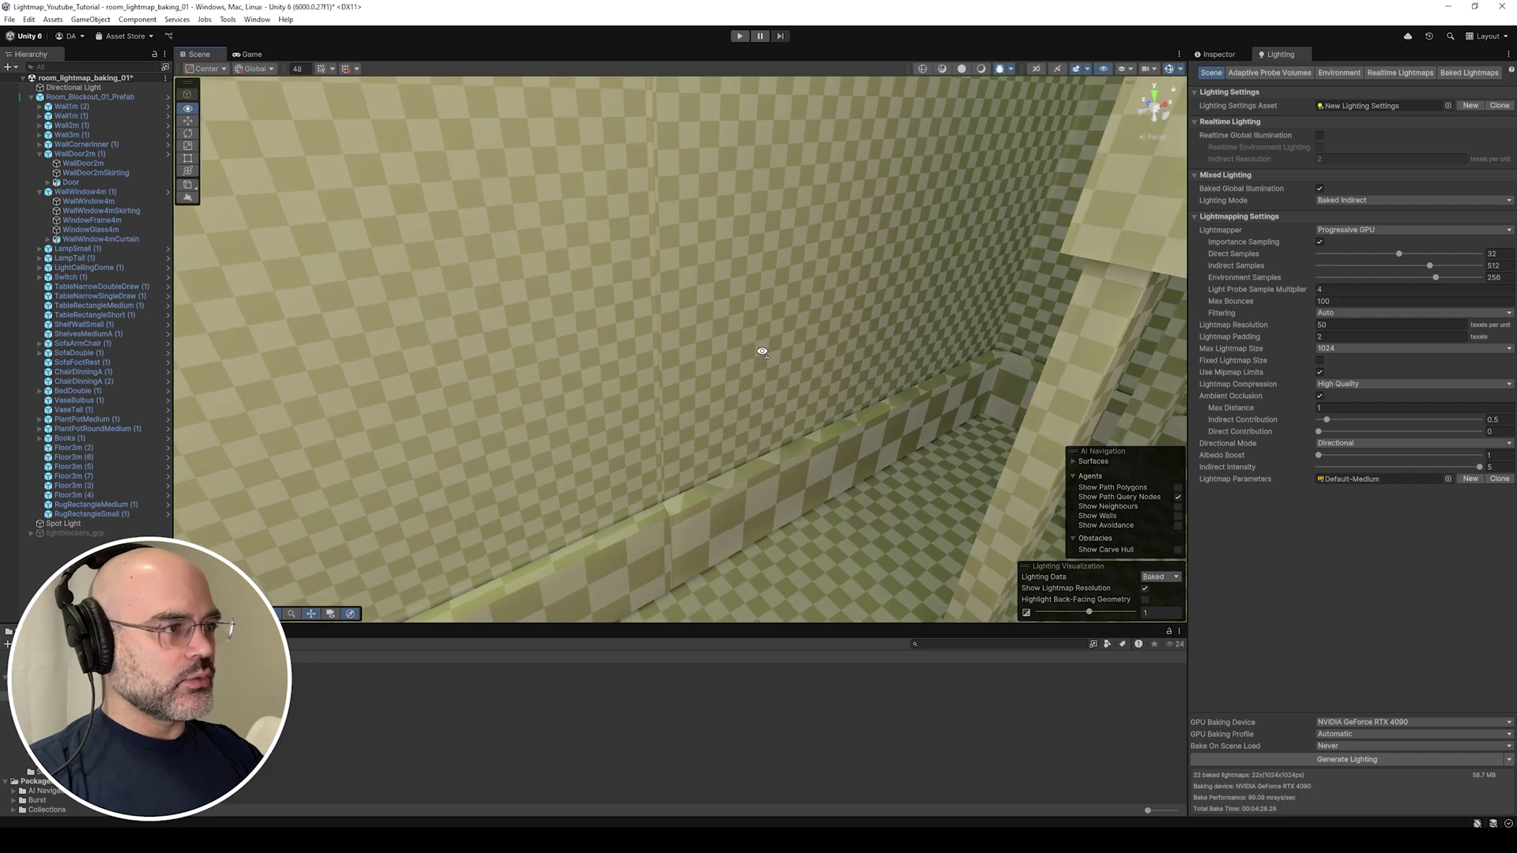
Try a Scale In Lightmap of 0.44 on the Wall3m piece, and undo the change.
{"action": "left_click", "coordinate": [508, 326]}
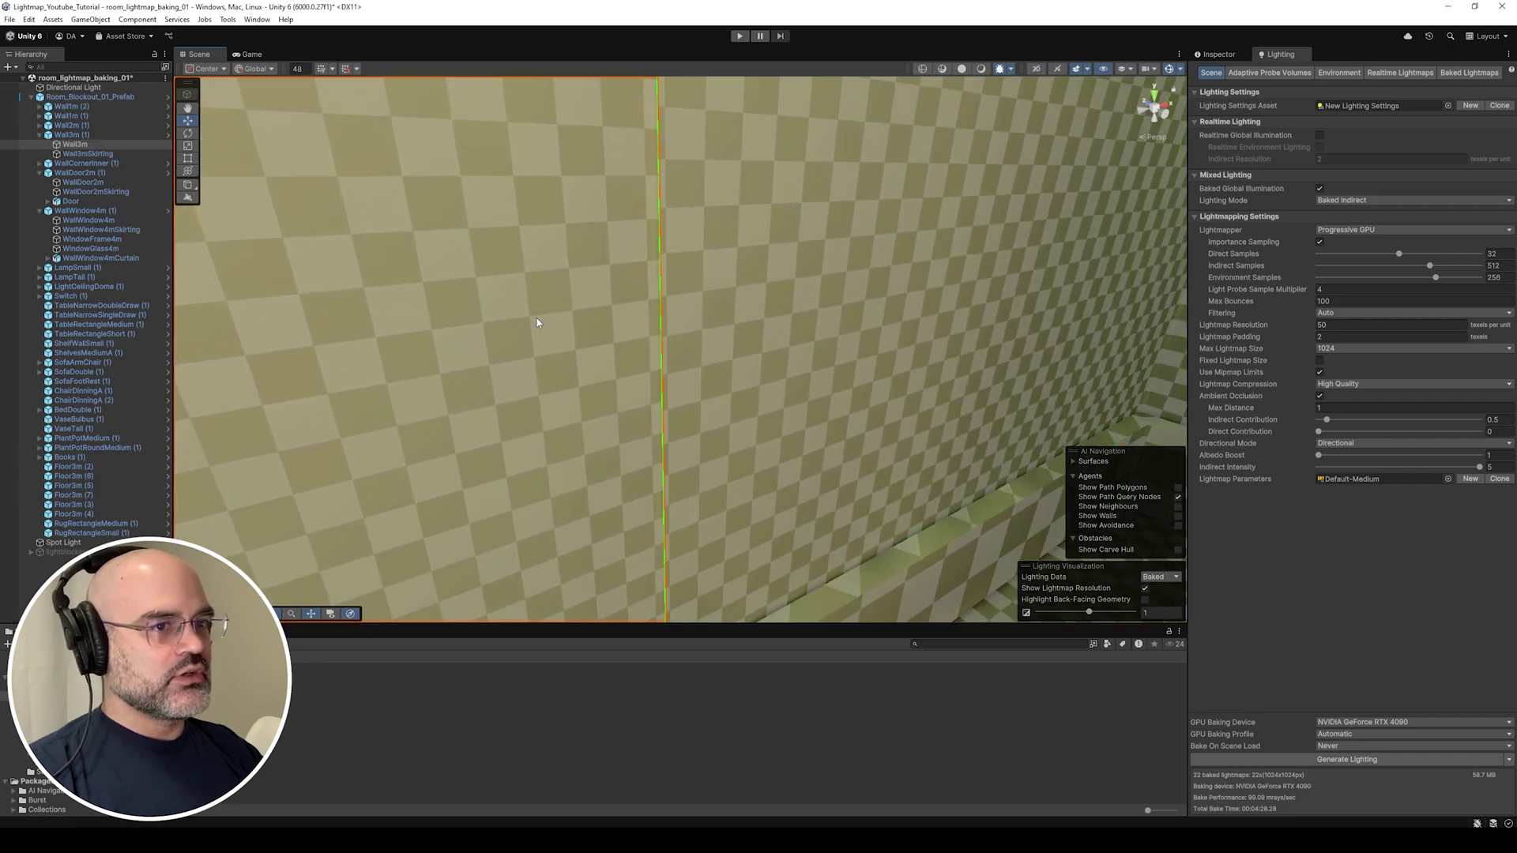
{"action": "left_click", "coordinate": [1219, 54]}
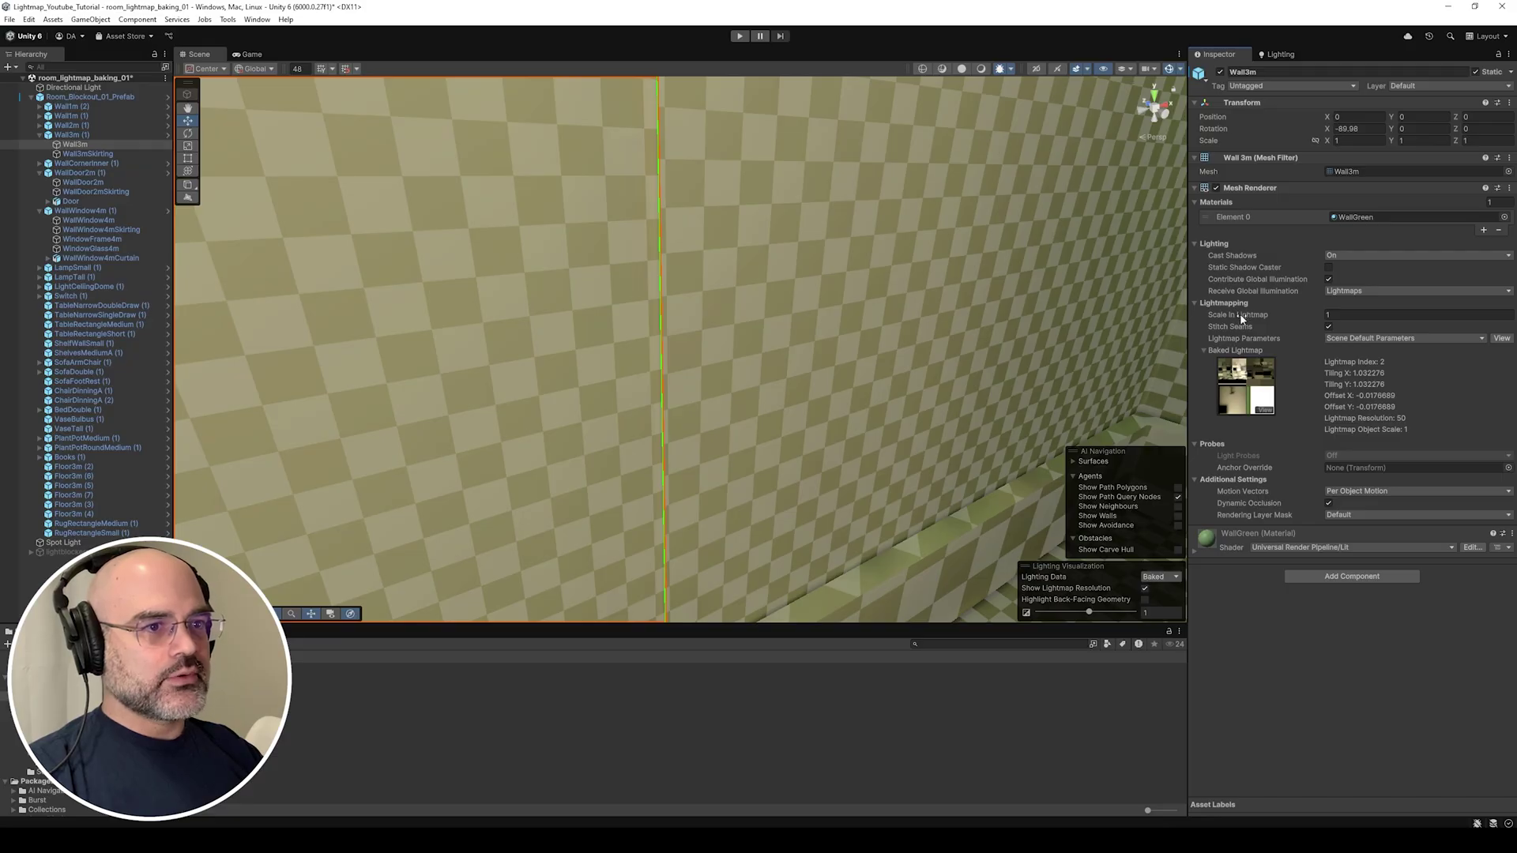
{"action": "left_click_drag", "start_coordinate": [1242, 311], "coordinate": [1236, 320]}
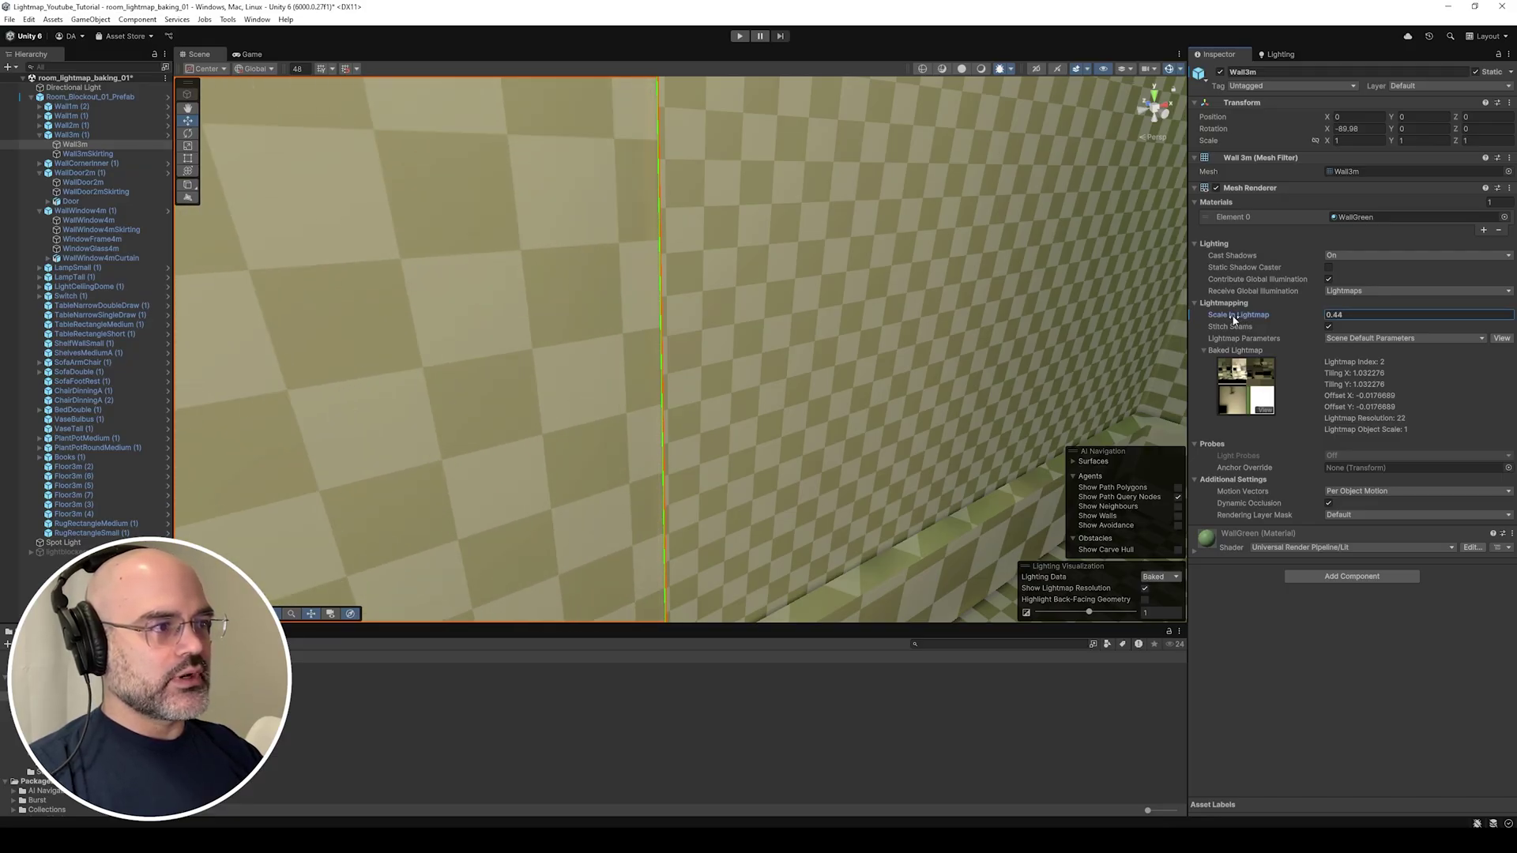
{"action": "key", "text": "ctrl+z"}
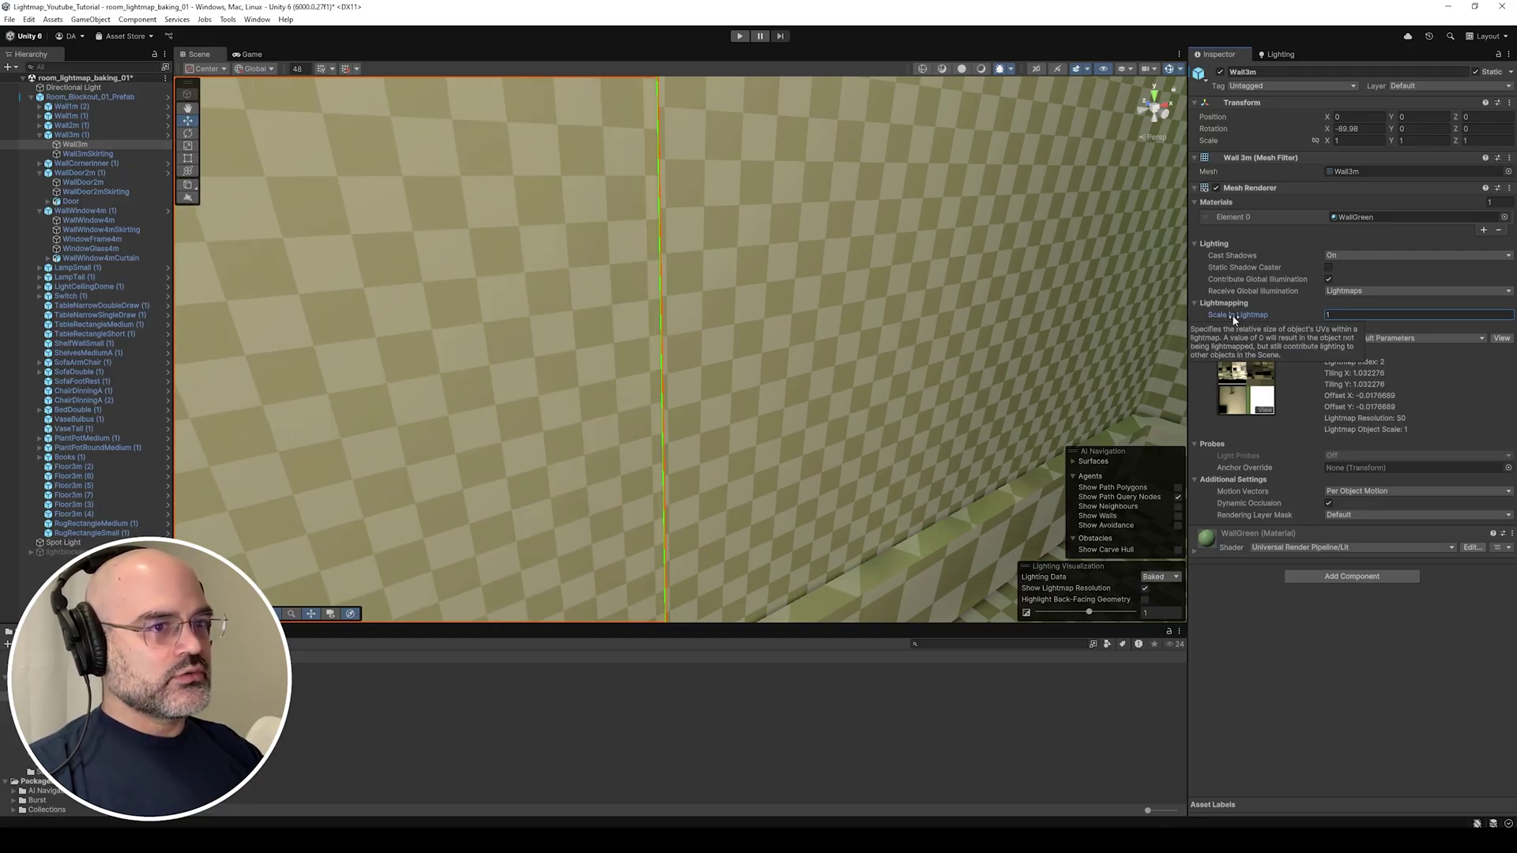
Set the Scale In Lightmap of the WallWindow4m wall beside the curtain to 1.5.
{"action": "right_click_drag", "start_coordinate": [711, 391], "coordinate": [768, 428]}
{"action": "left_click", "coordinate": [514, 206]}
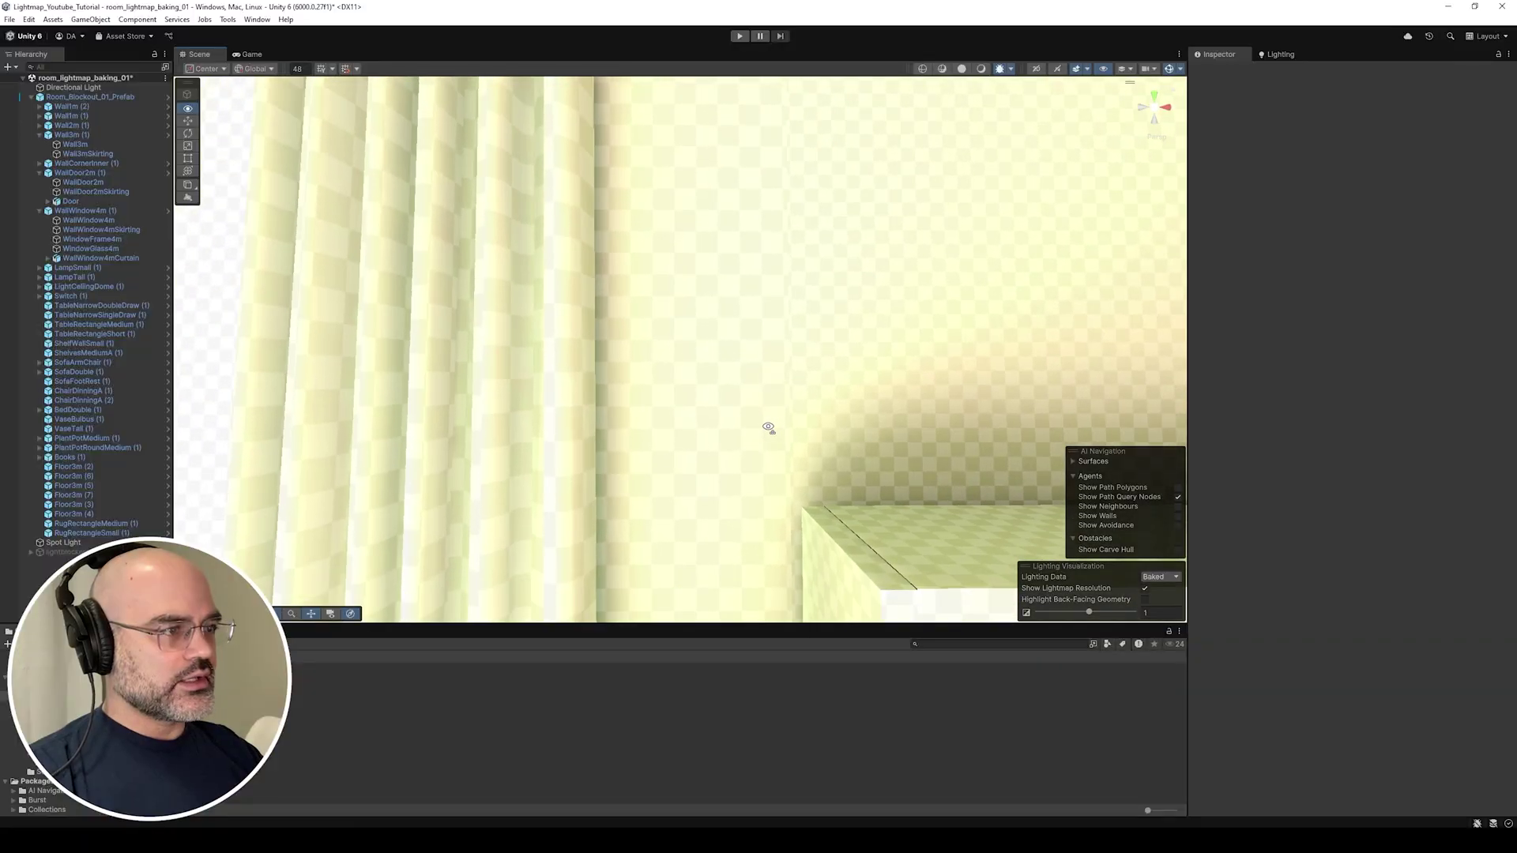
{"action": "left_click", "coordinate": [737, 367]}
{"action": "left_click", "coordinate": [1335, 313]}
{"action": "type", "text": "1.5"}
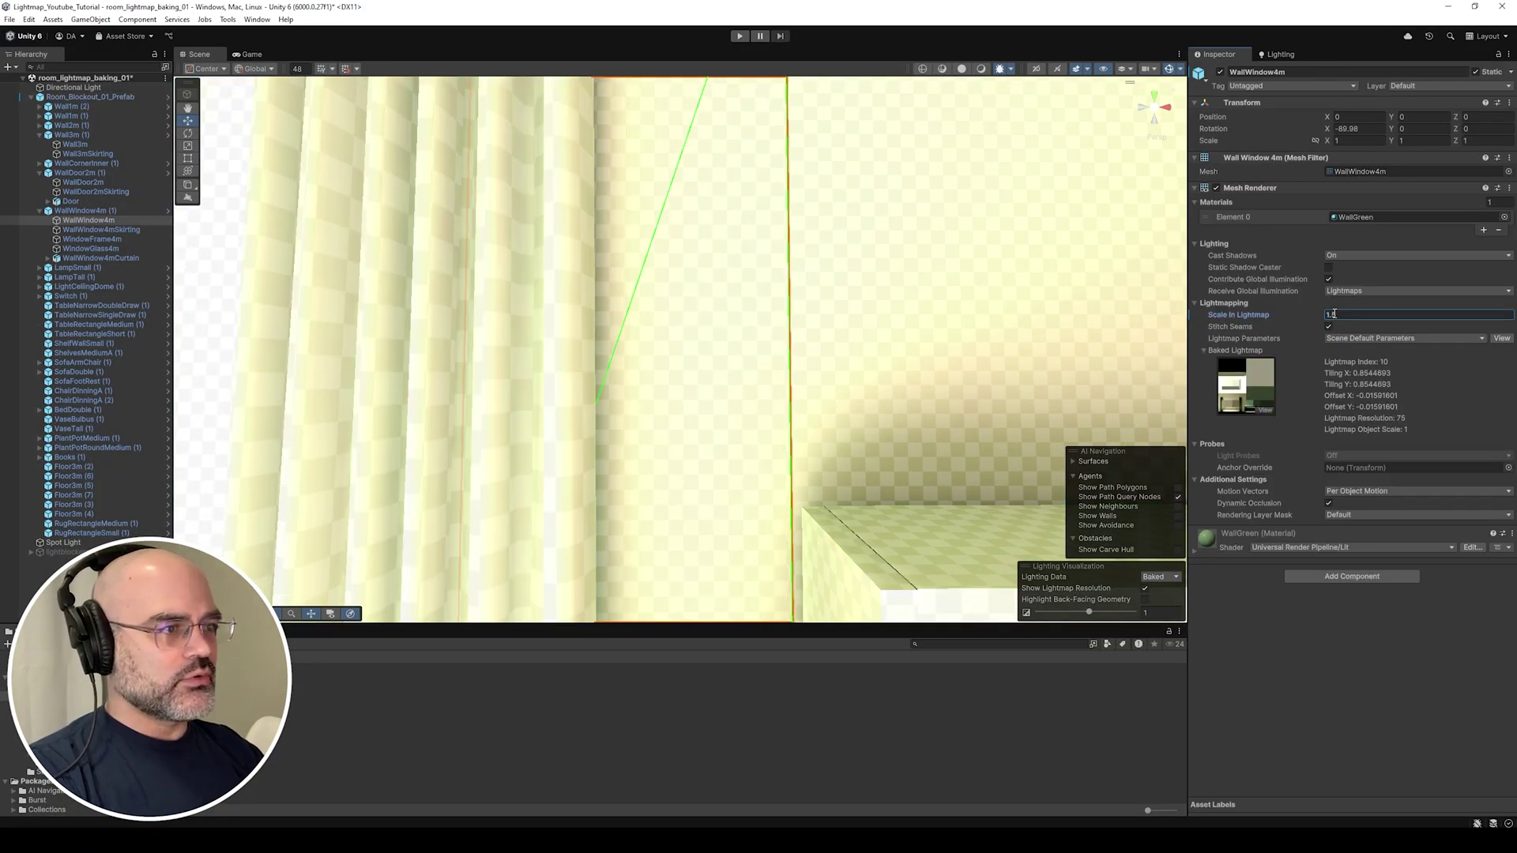
Filter the Hierarchy by "skirt" and select the wall, inner corner and window skirting pieces, leaving out the door skirting.
{"action": "right_click_drag", "start_coordinate": [819, 426], "coordinate": [632, 380]}
{"action": "left_click", "coordinate": [745, 424]}
{"action": "left_click", "coordinate": [631, 375]}
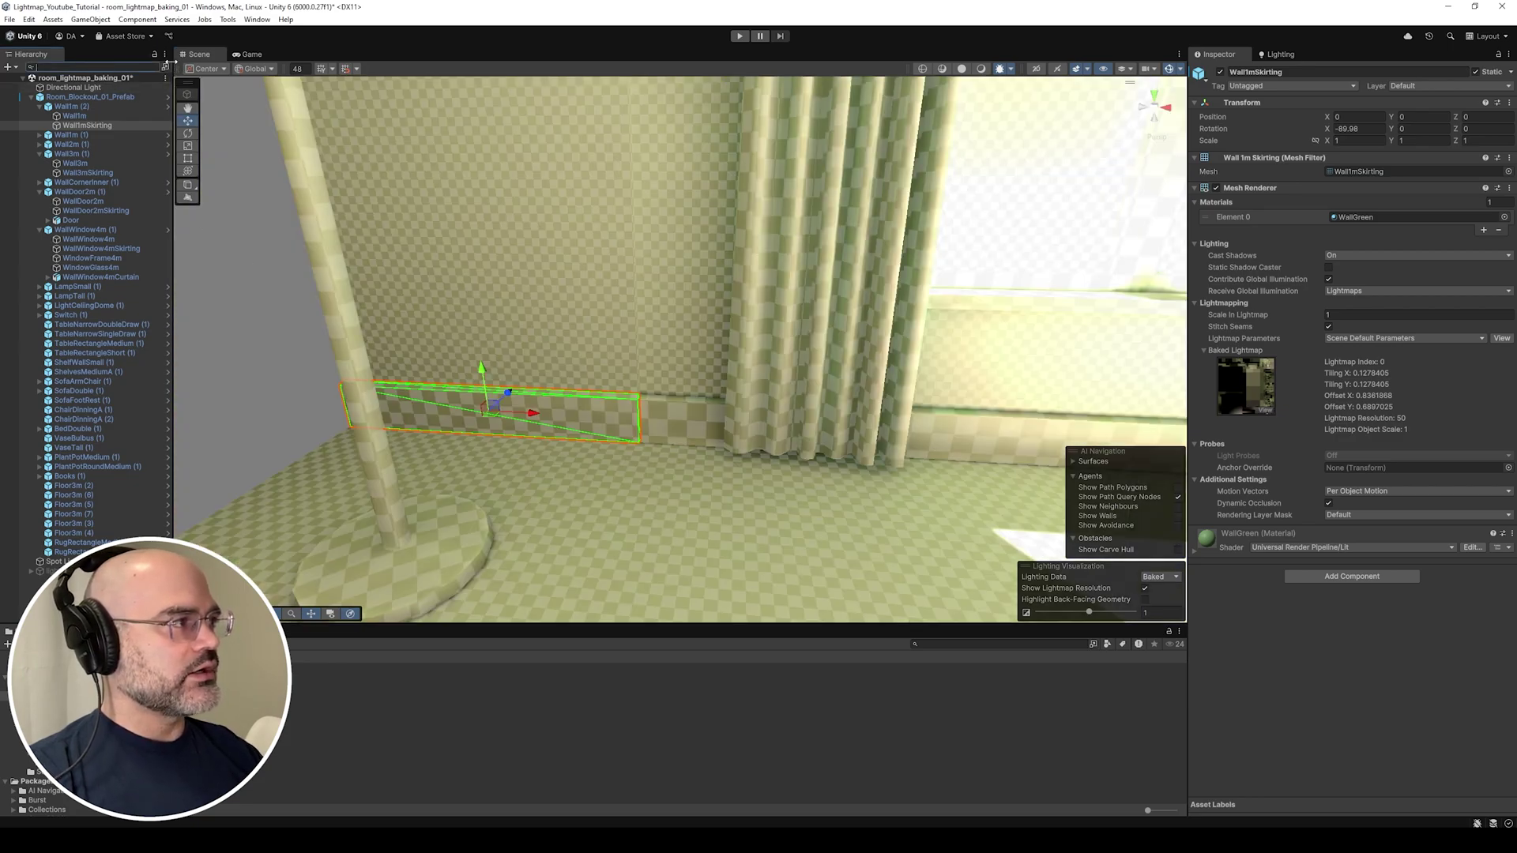
{"action": "type", "text": "rt"}
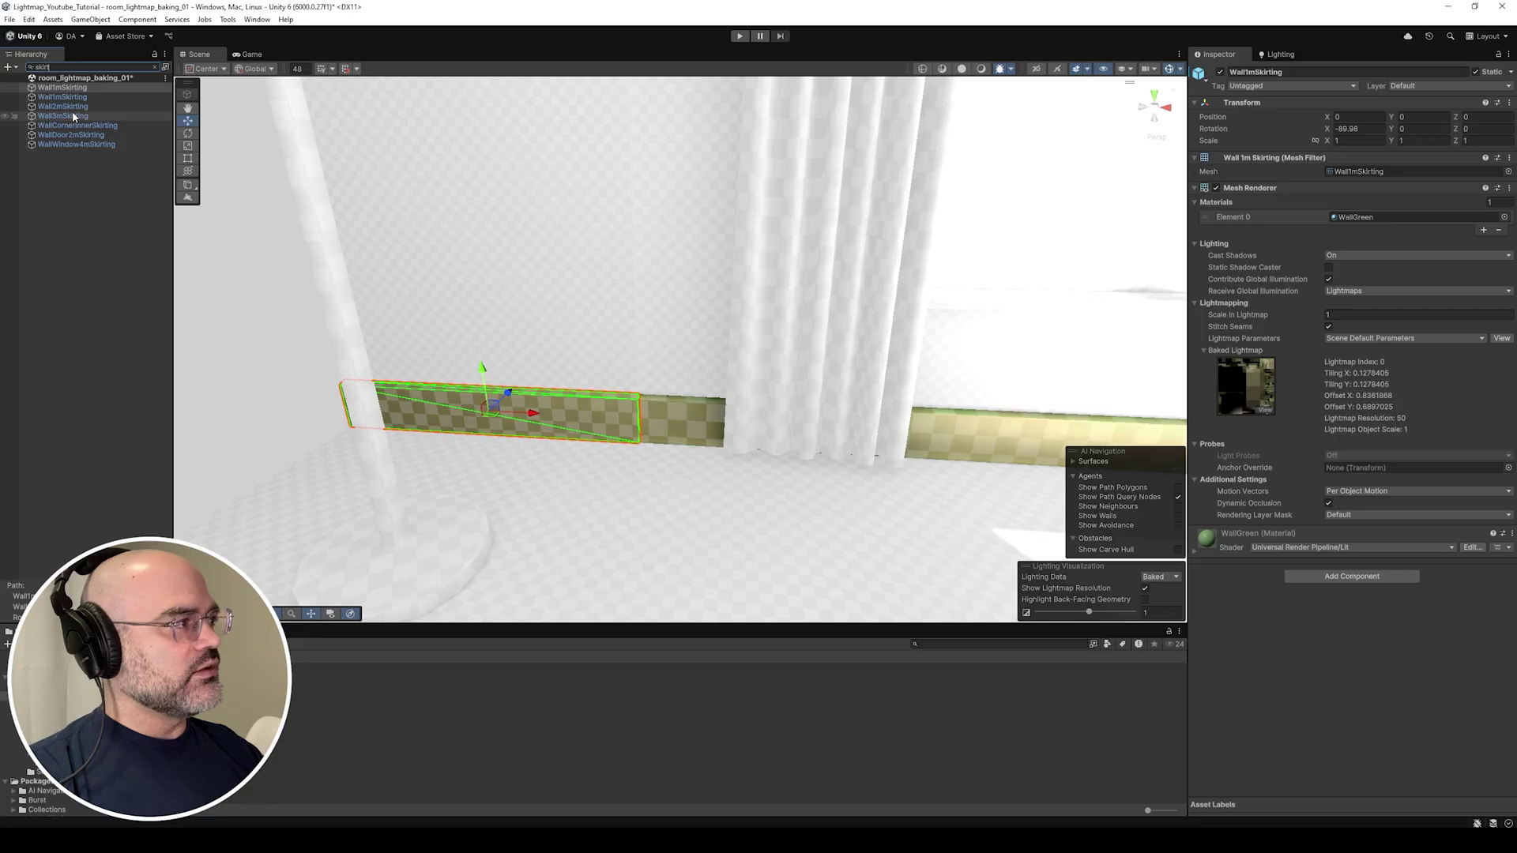
{"action": "left_click", "coordinate": [73, 113], "text": "shift"}
{"action": "right_click_drag", "start_coordinate": [508, 303], "coordinate": [765, 292]}
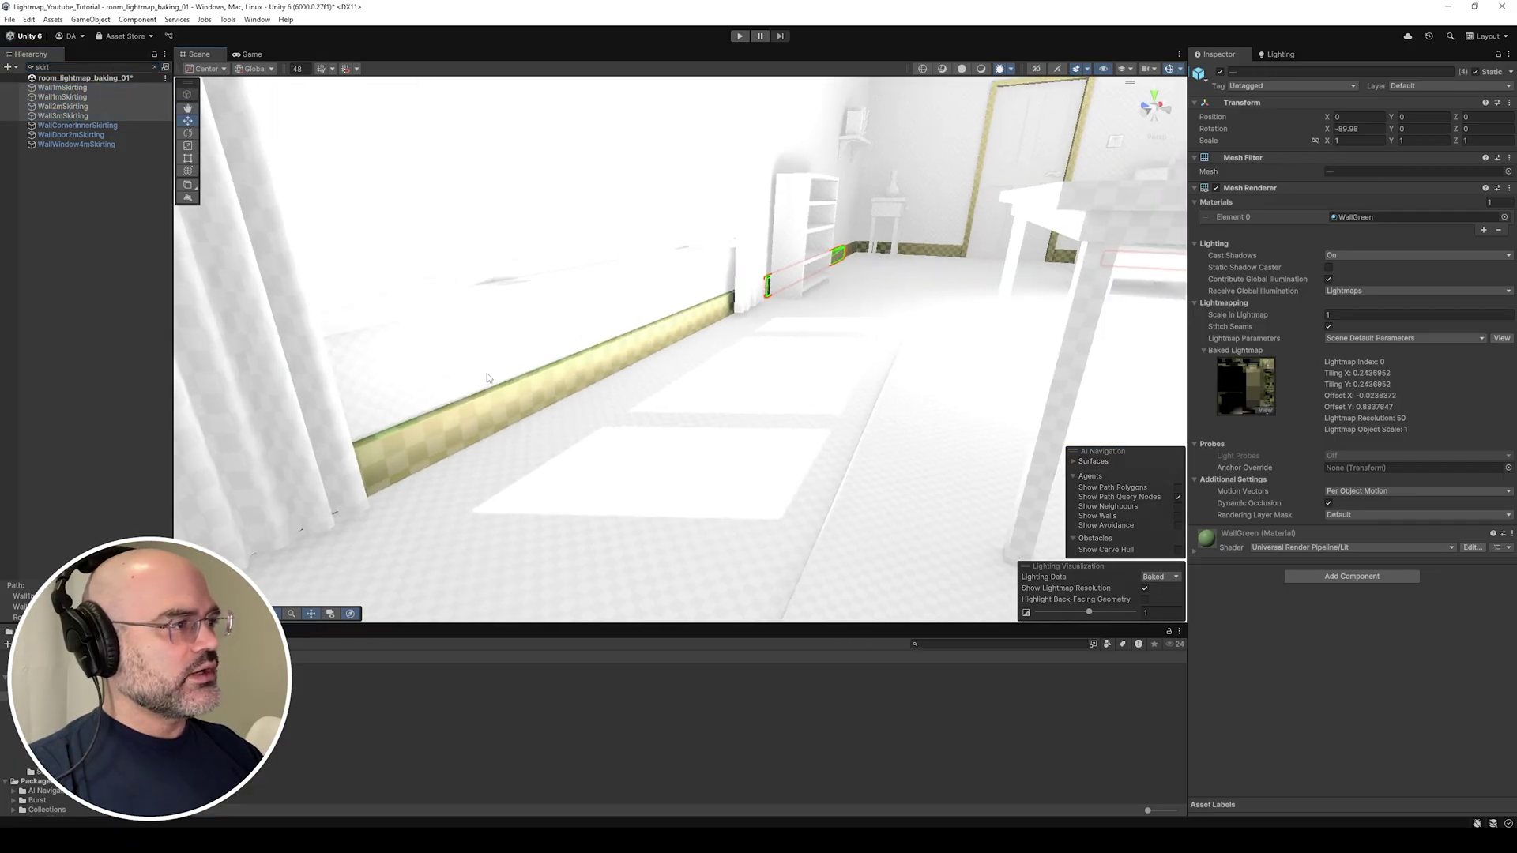
{"action": "left_click", "coordinate": [515, 395], "text": "shift"}
{"action": "right_click_drag", "start_coordinate": [514, 395], "coordinate": [735, 356]}
{"action": "left_click", "coordinate": [532, 400], "text": "shift"}
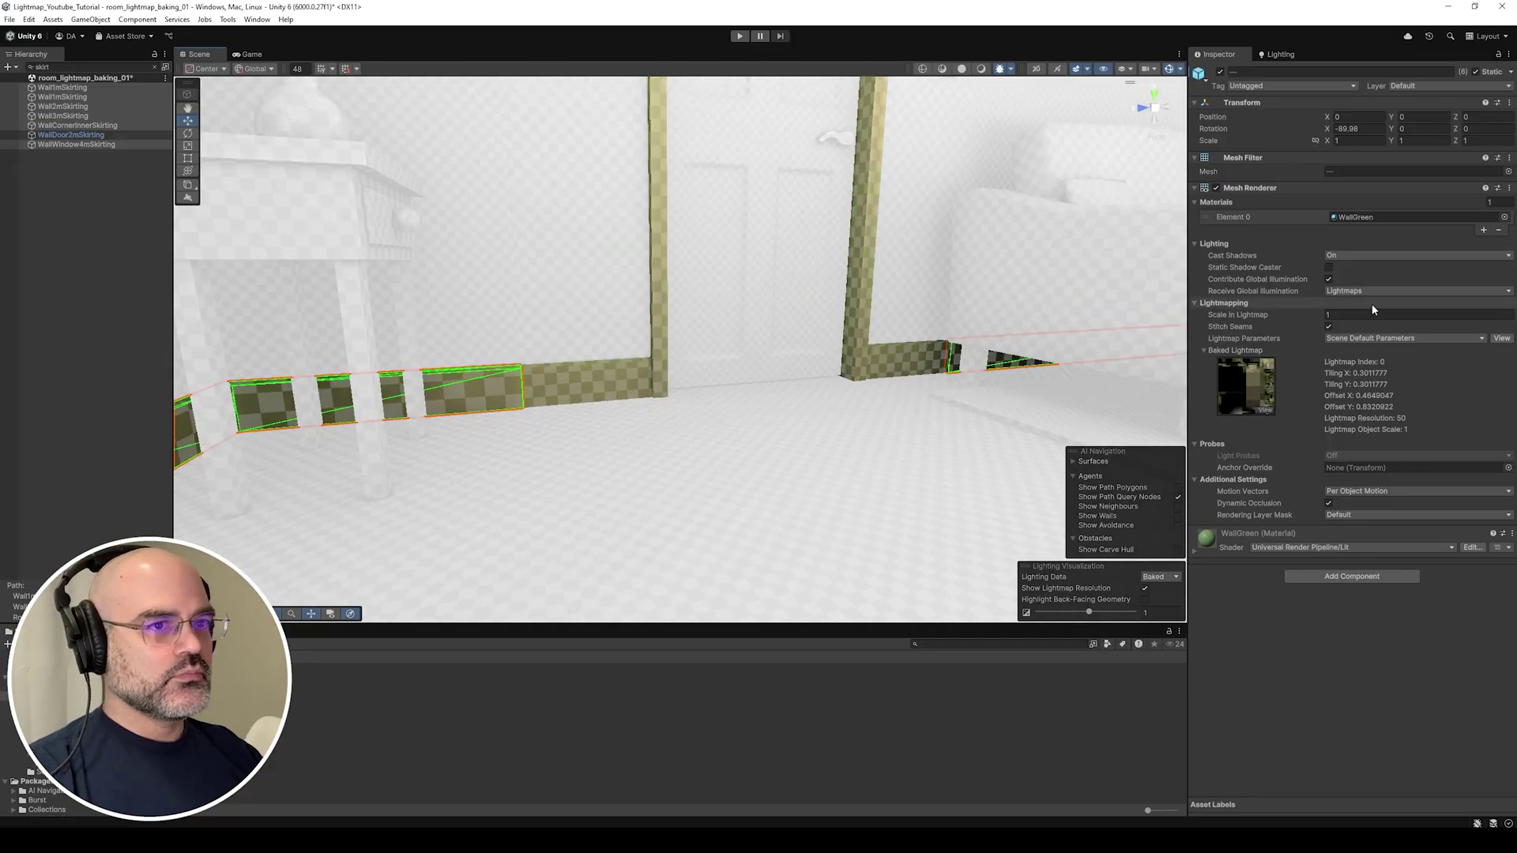
Set the Scale In Lightmap of the selected skirting pieces to 2, and raise it to 2.5.
{"action": "left_click", "coordinate": [1350, 315]}
{"action": "type", "text": "2"}
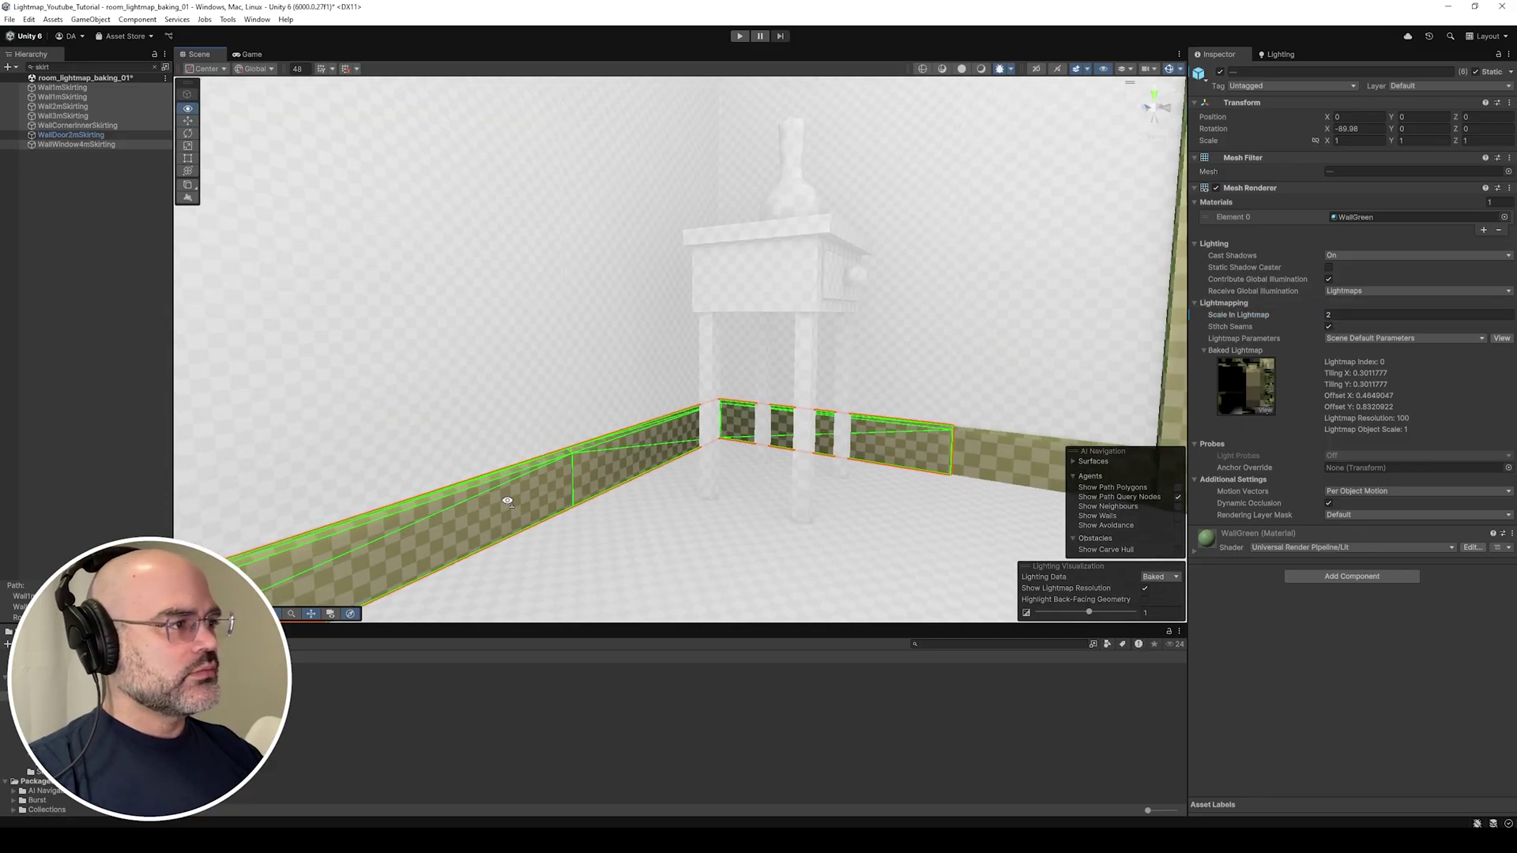
{"action": "type", "text": "2"}
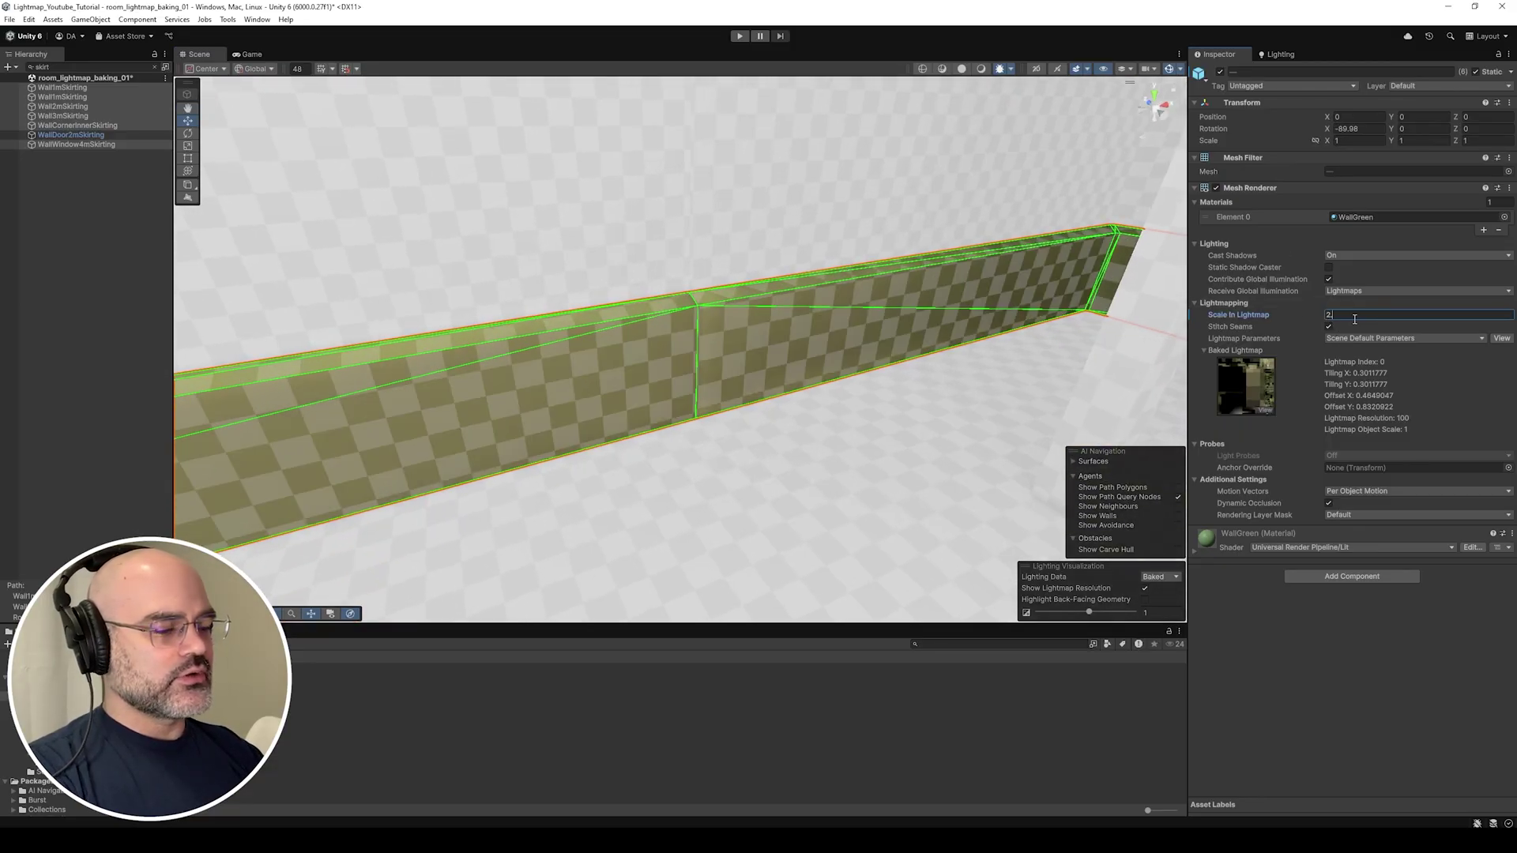
{"action": "type", "text": ".5"}
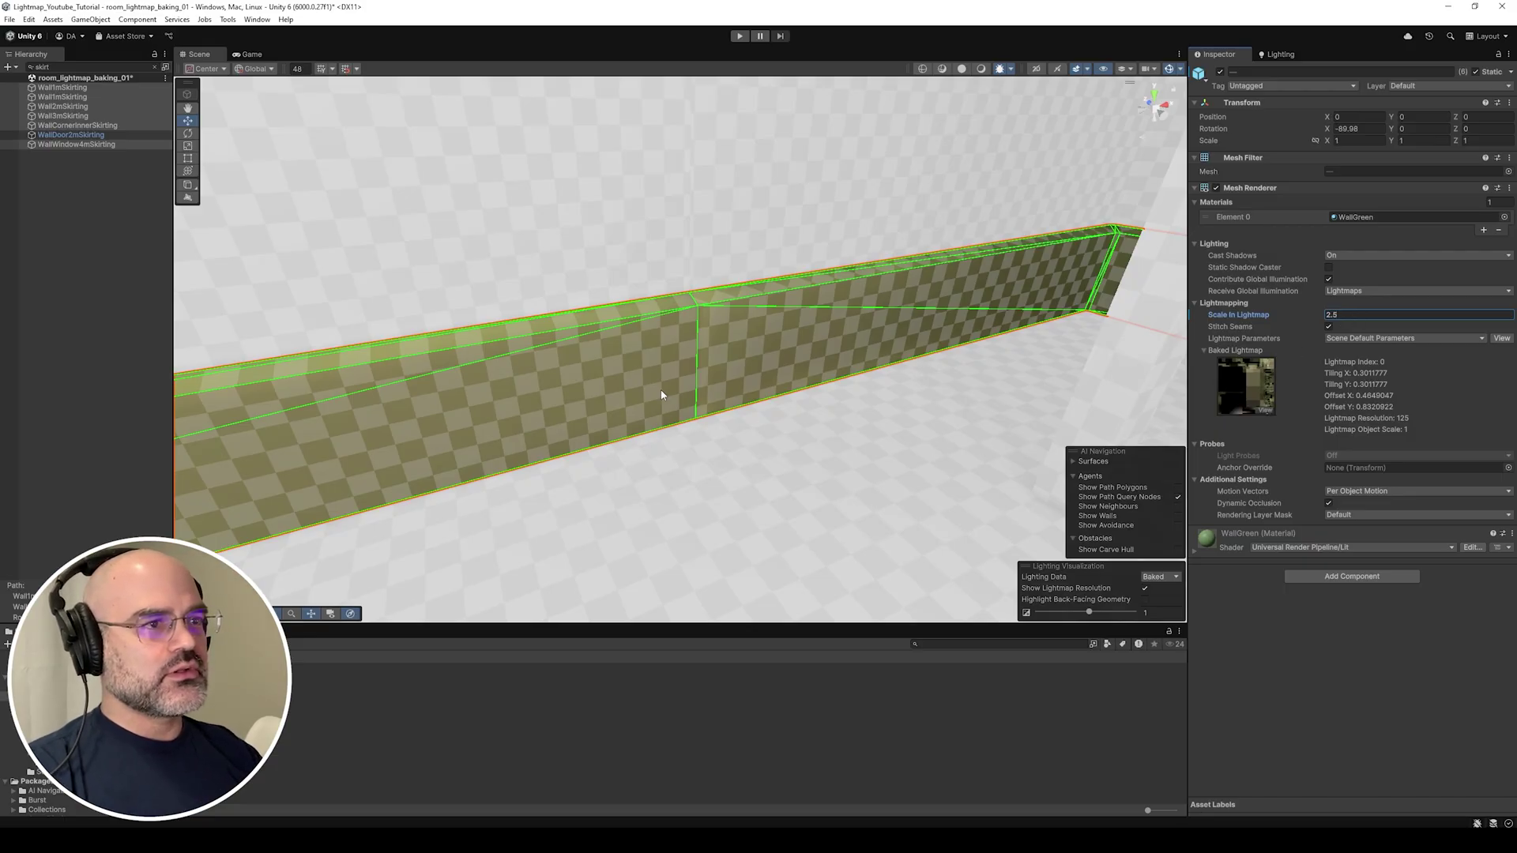
Select the skirting piece beside the door and open its Scale In Lightmap for editing.
{"action": "right_click_drag", "start_coordinate": [662, 395], "coordinate": [860, 343]}
{"action": "left_click", "coordinate": [787, 397]}
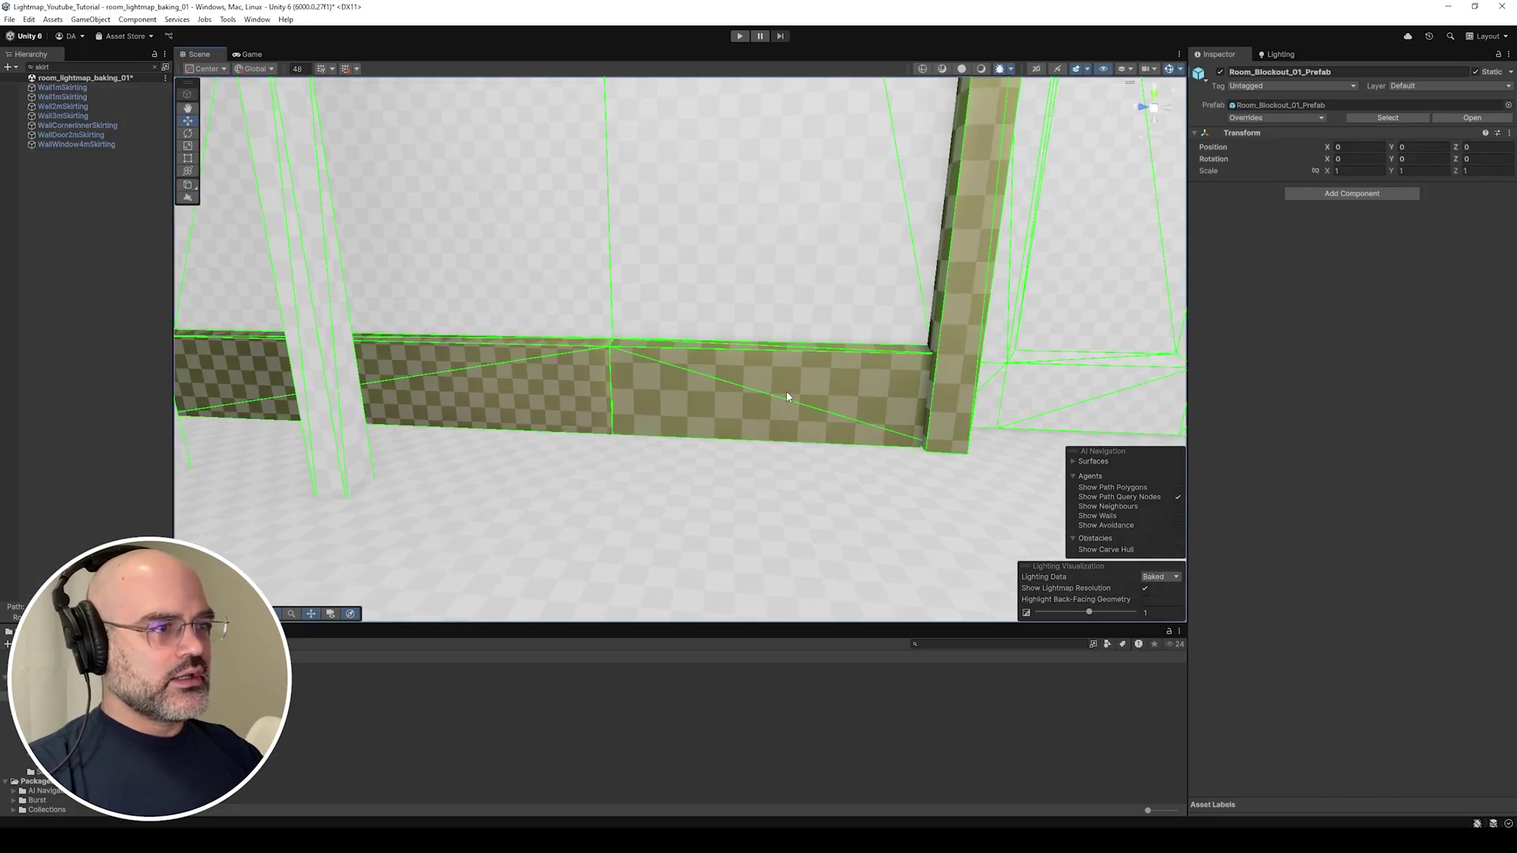
{"action": "left_click", "coordinate": [1341, 315]}
{"action": "right_click_drag", "start_coordinate": [791, 410], "coordinate": [503, 407]}
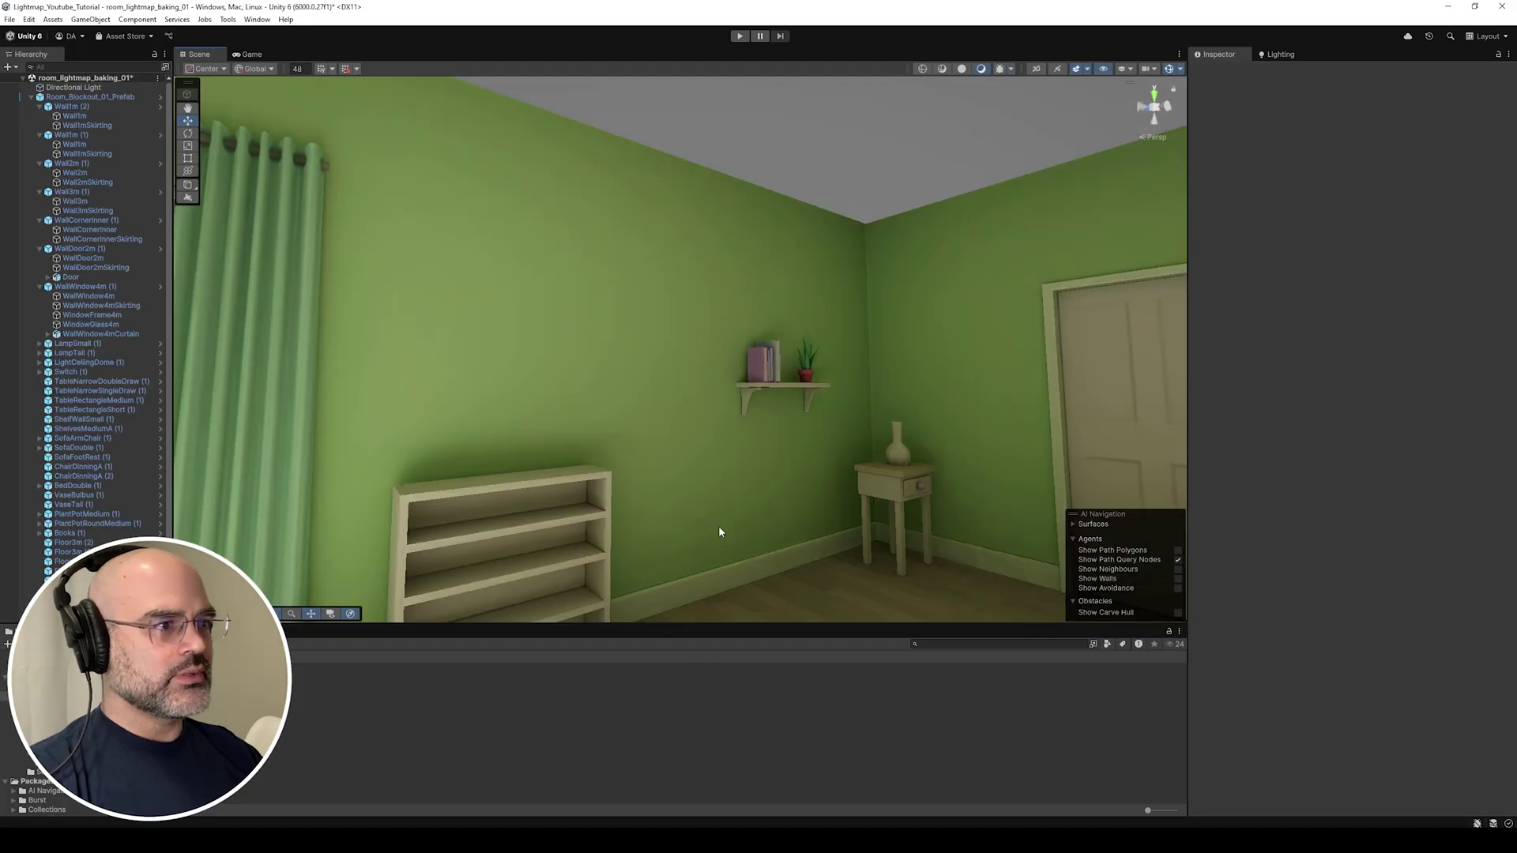
Examine the lit corner around the side table and open the Lightmap Resolution for editing.
{"action": "right_click_drag", "start_coordinate": [718, 524], "coordinate": [768, 633]}
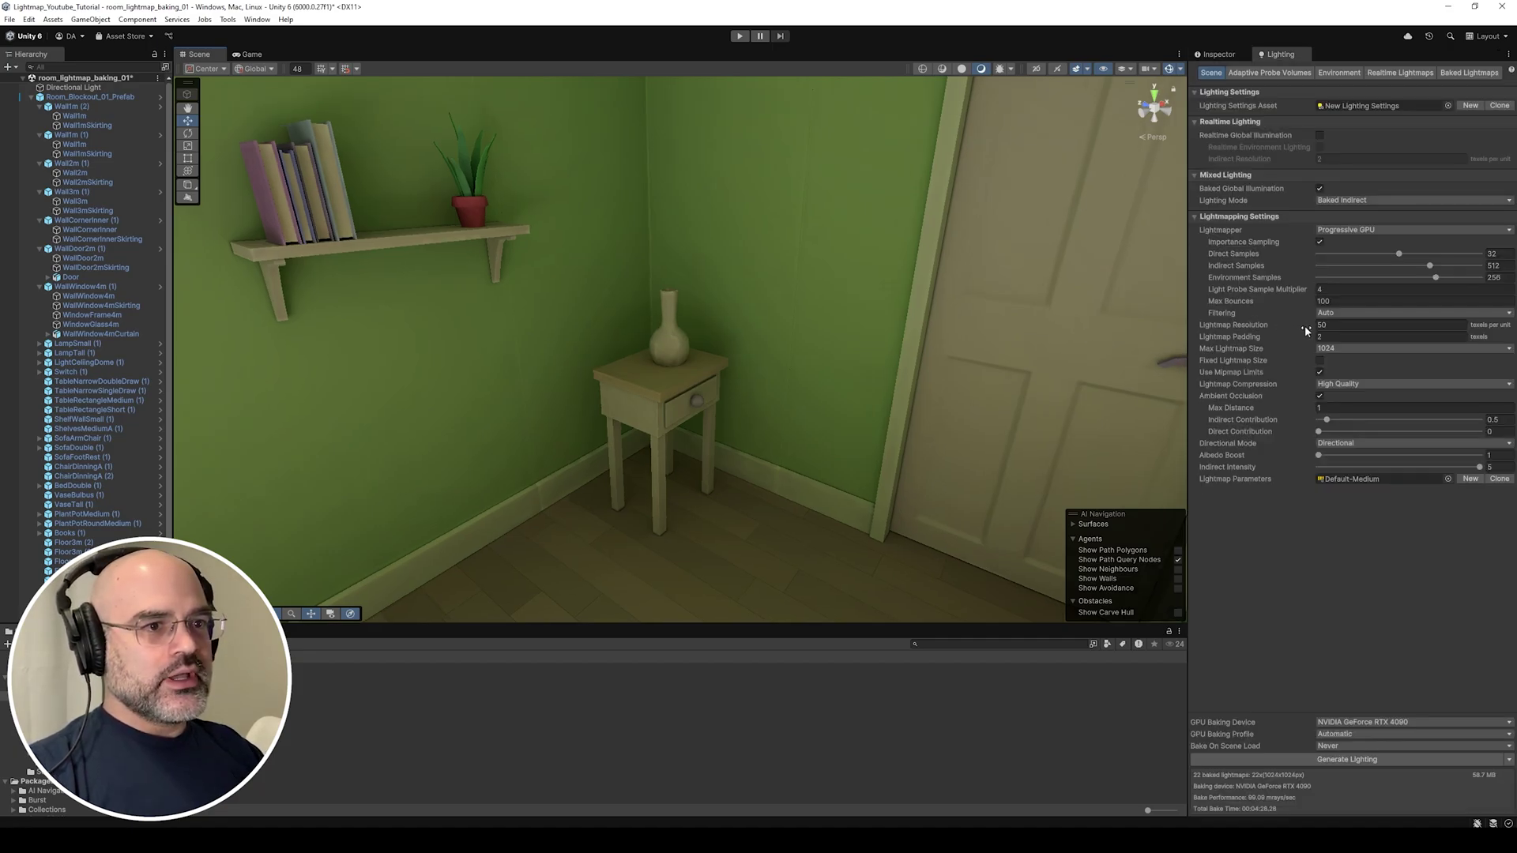
{"action": "left_click", "coordinate": [1305, 330]}
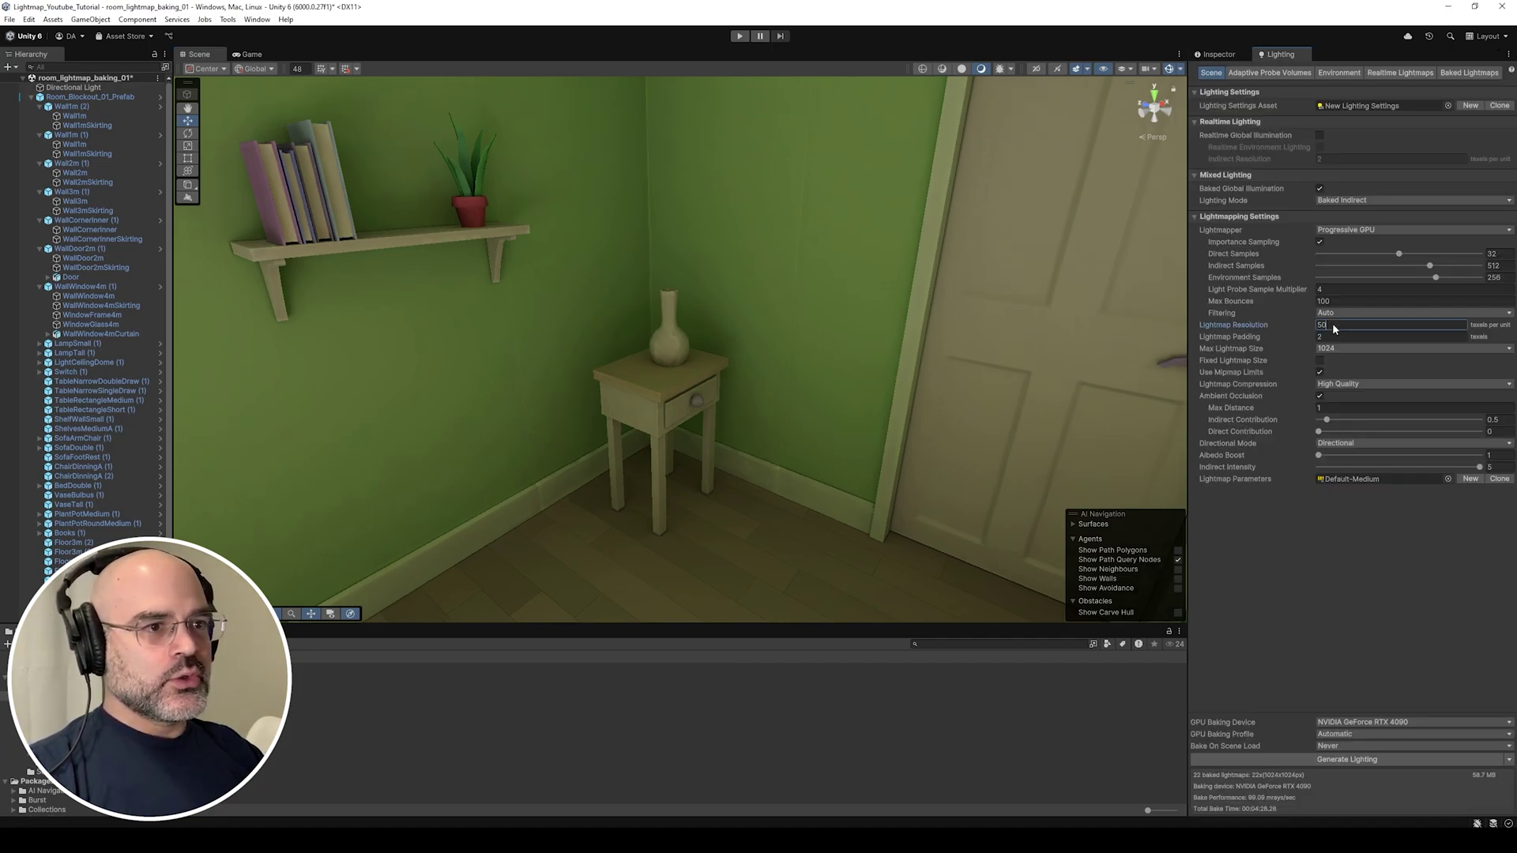
{"action": "right_click_drag", "start_coordinate": [867, 395], "coordinate": [855, 400]}
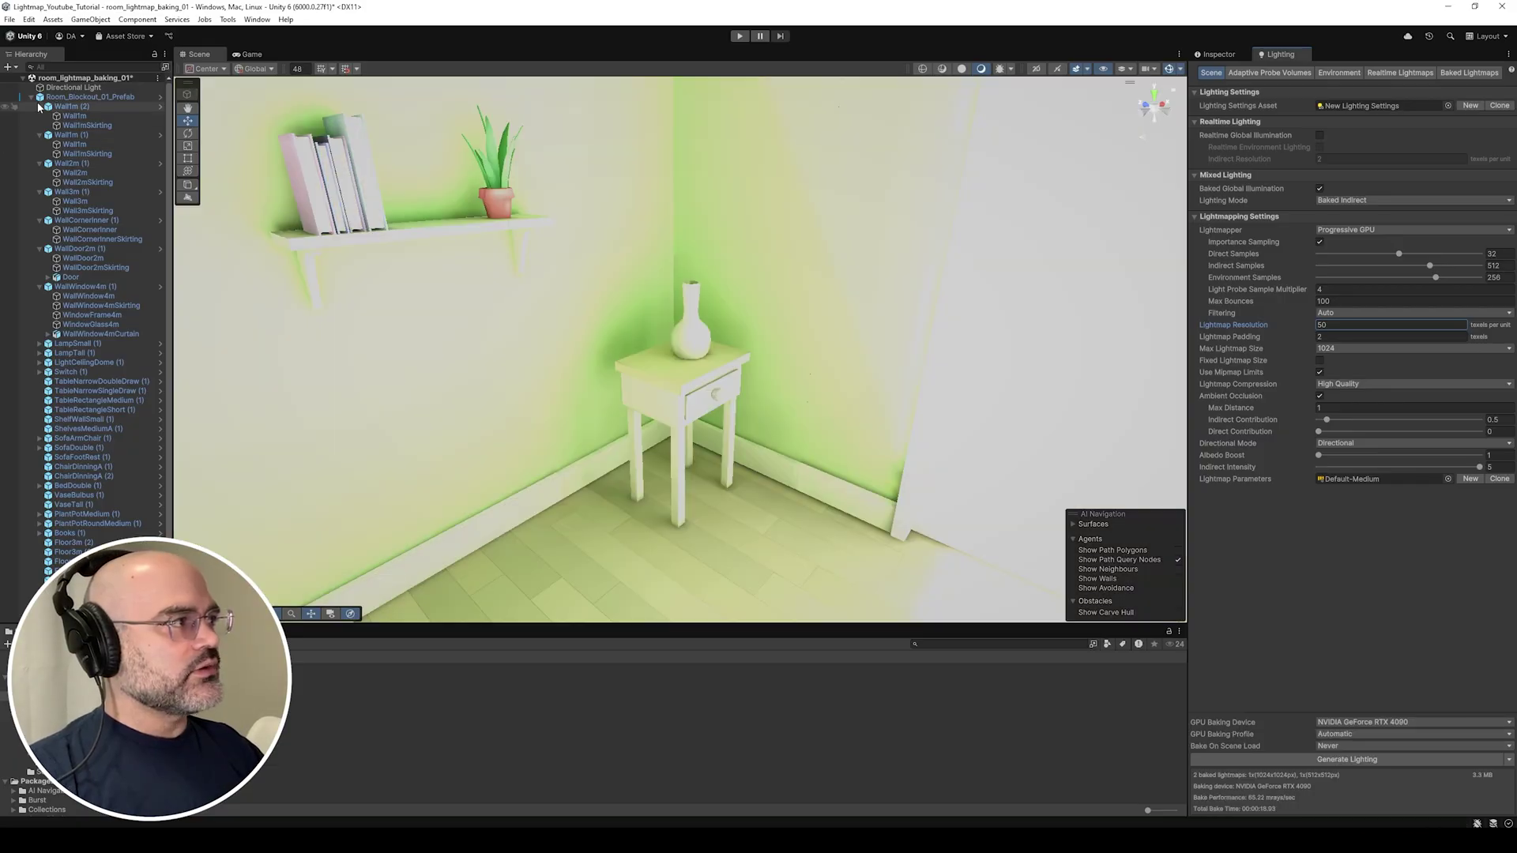
Collapse the room prefab, activate lightblockers_grp and generate the lighting again.
{"action": "left_click", "coordinate": [31, 96]}
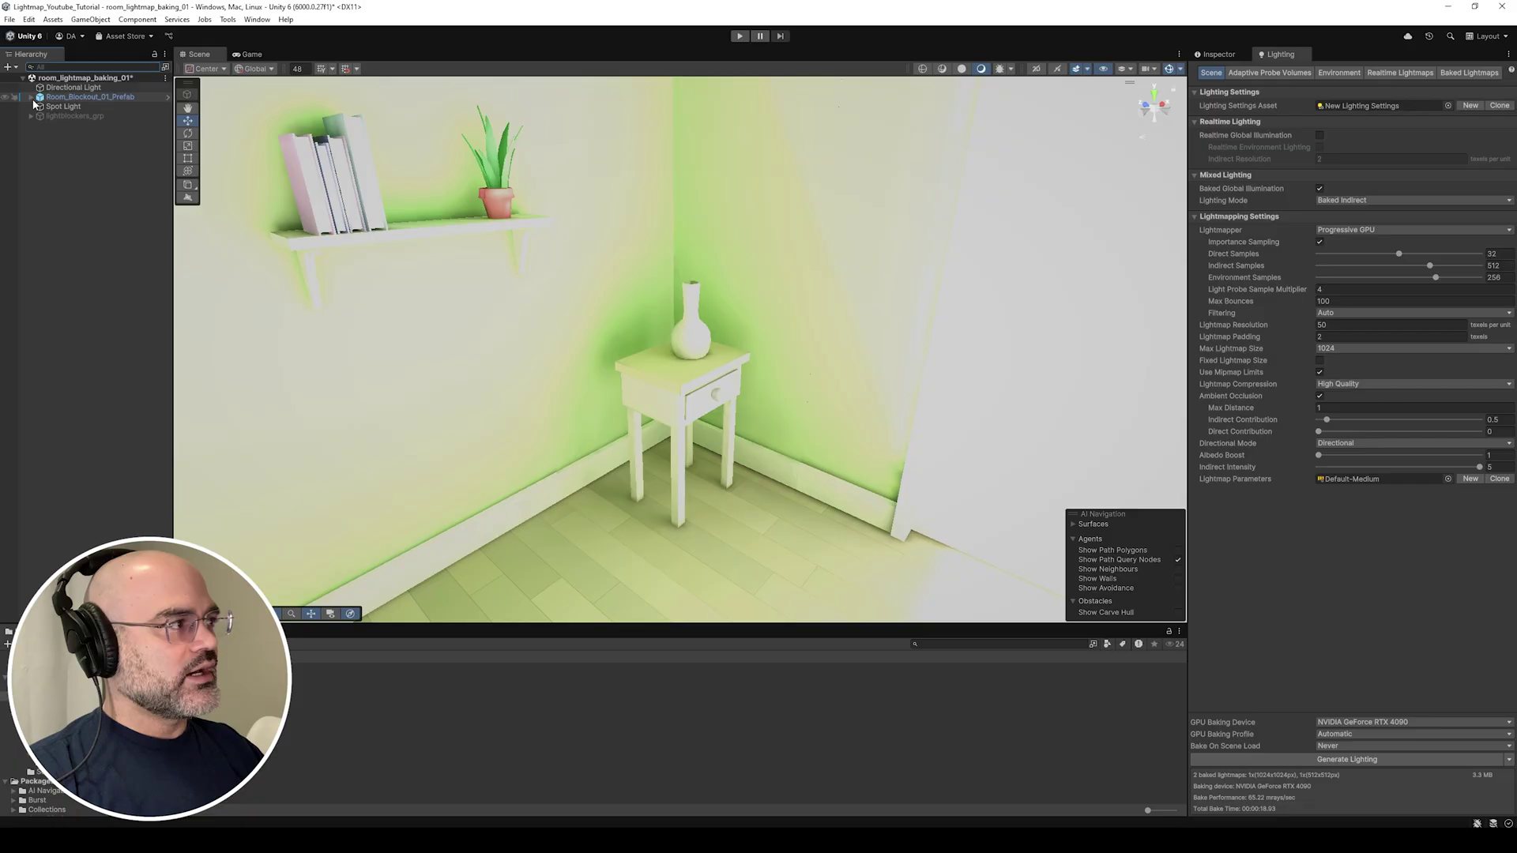
{"action": "left_click", "coordinate": [72, 117]}
{"action": "left_click", "coordinate": [1217, 54]}
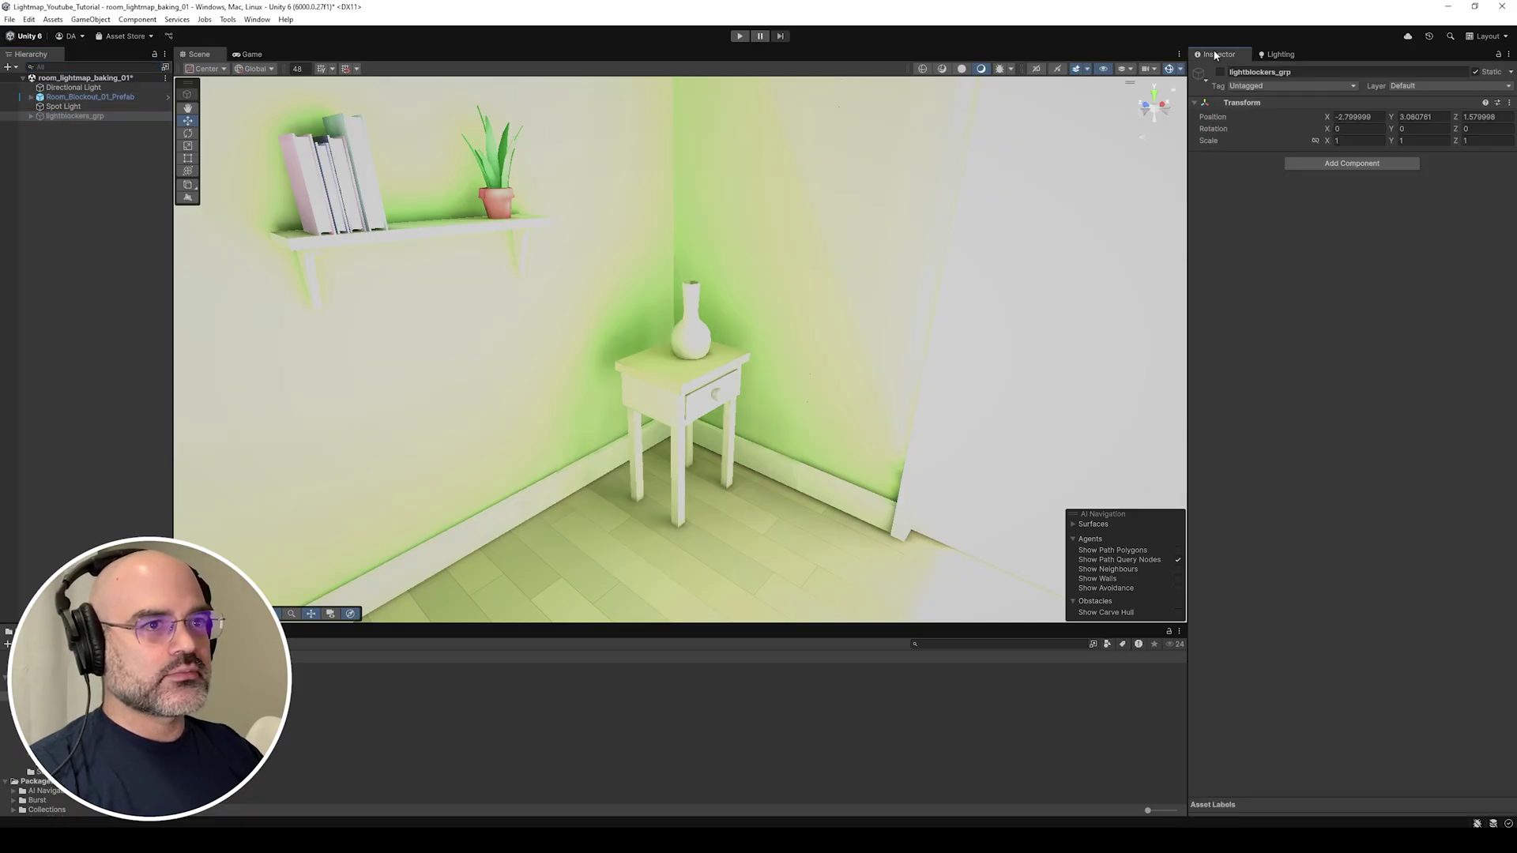
{"action": "left_click", "coordinate": [1278, 53]}
{"action": "left_click", "coordinate": [1308, 760]}
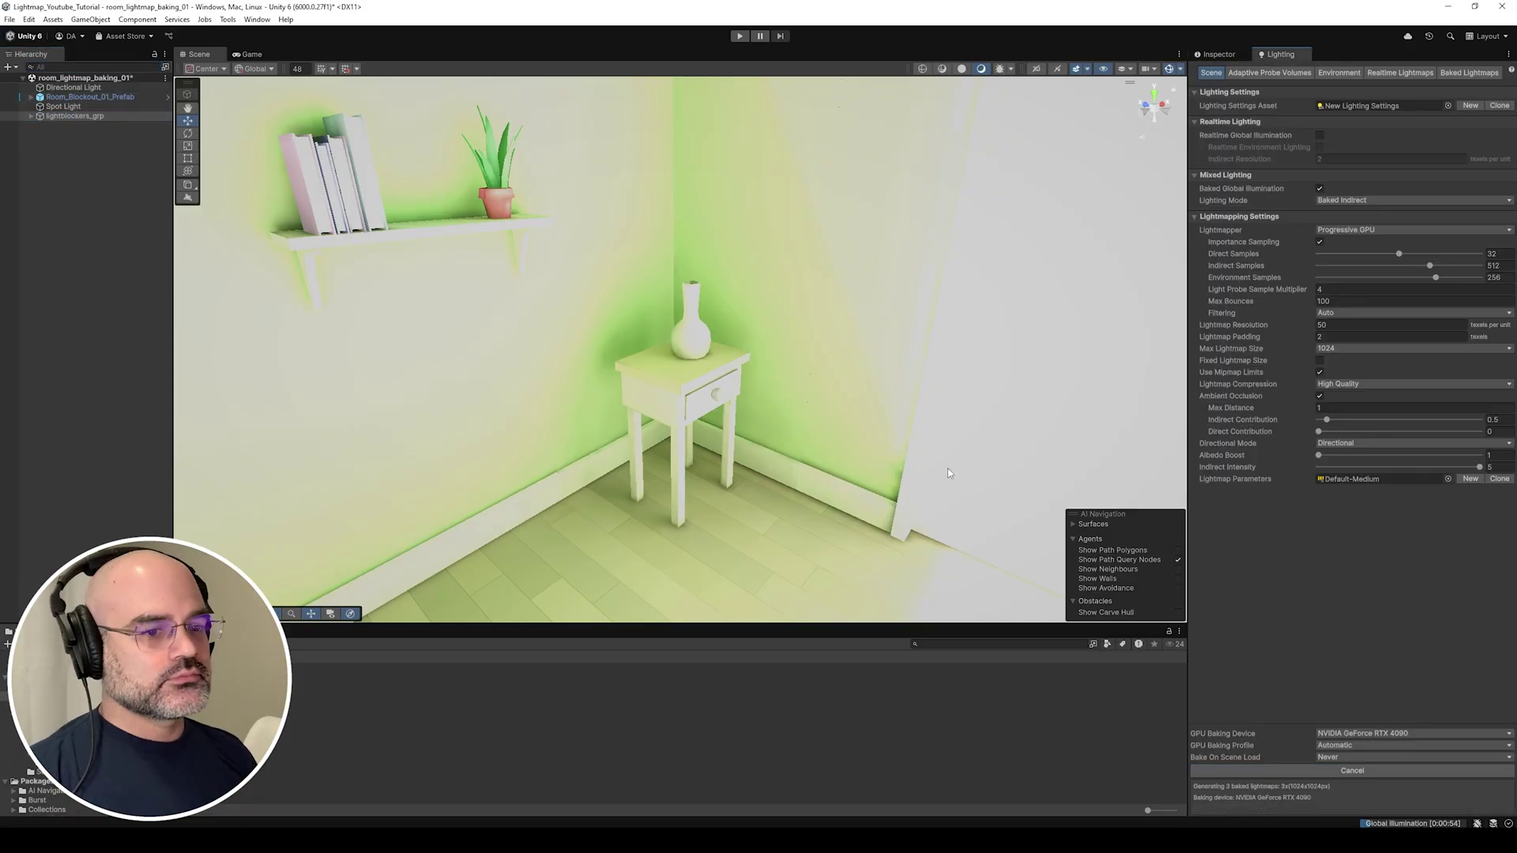
Set the lightmapper Filtering to None and rebake the lighting to check the wall seam beside the side table.
{"action": "right_click_drag", "start_coordinate": [780, 409], "coordinate": [647, 419]}
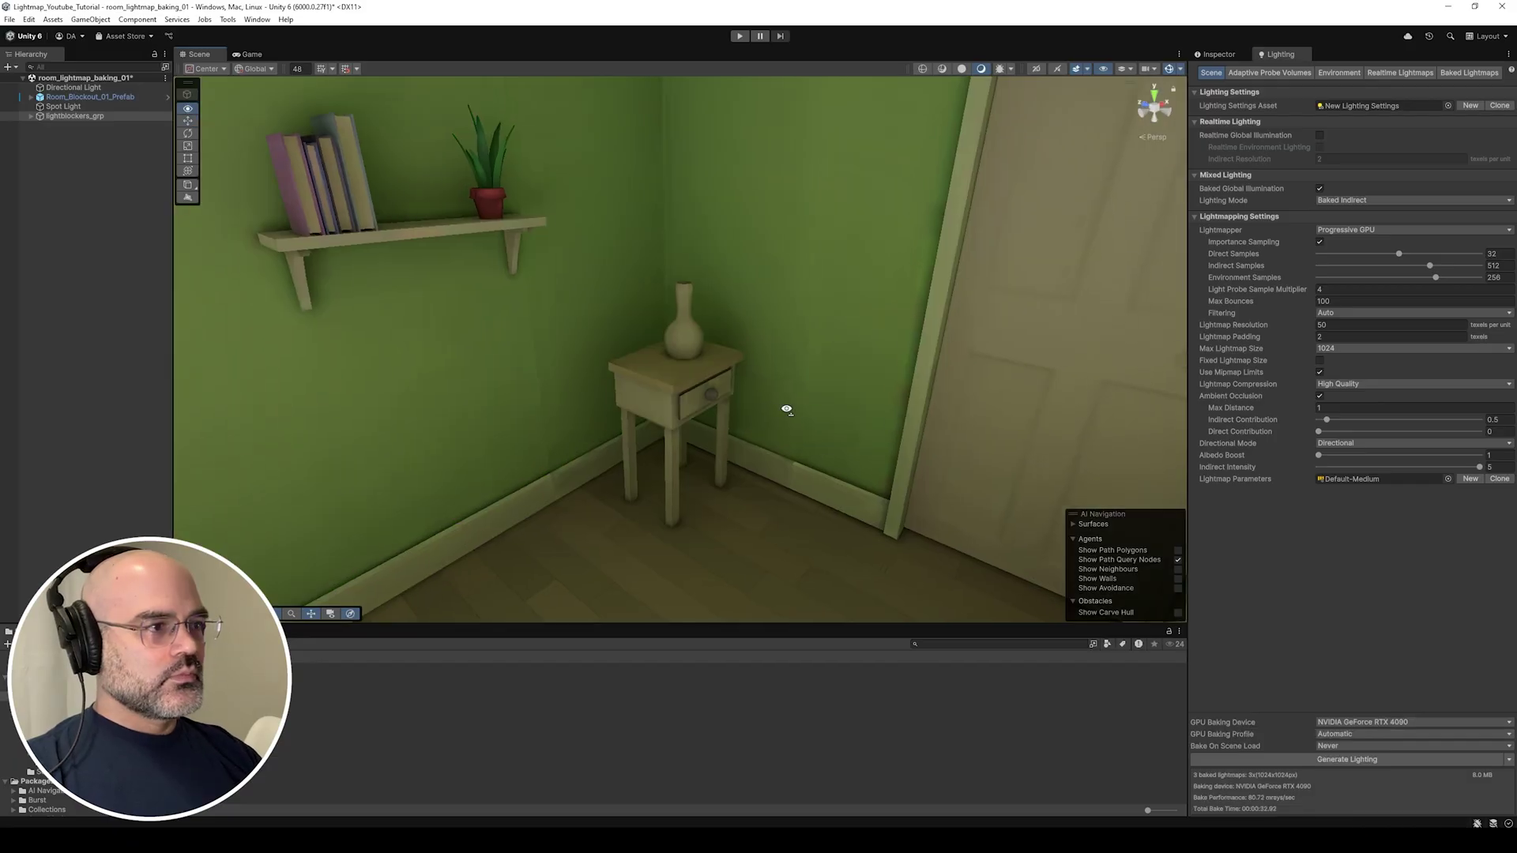
{"action": "key", "text": "w"}
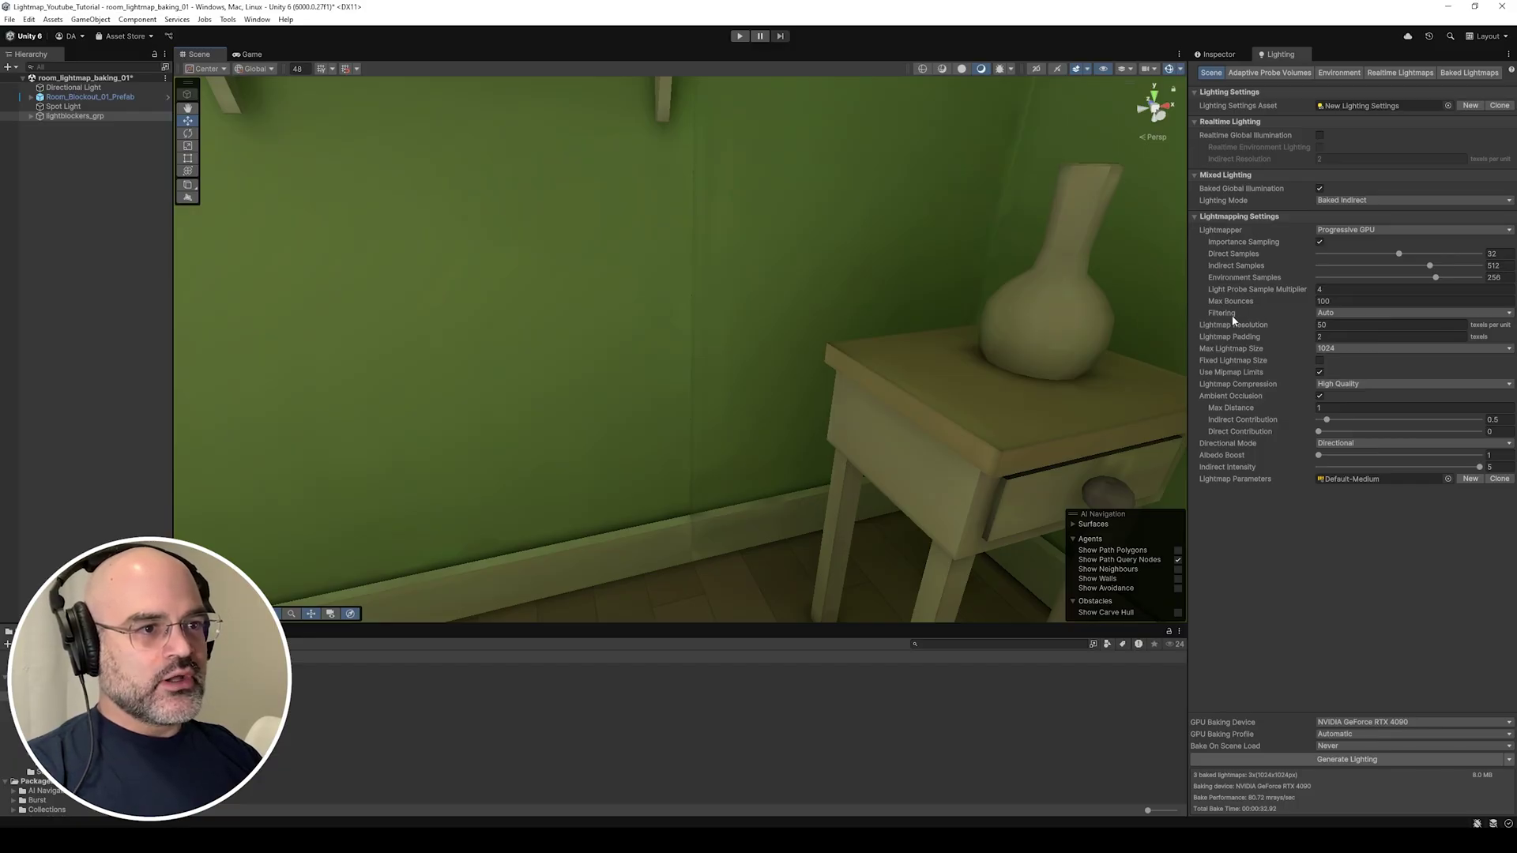
{"action": "left_click", "coordinate": [1357, 314]}
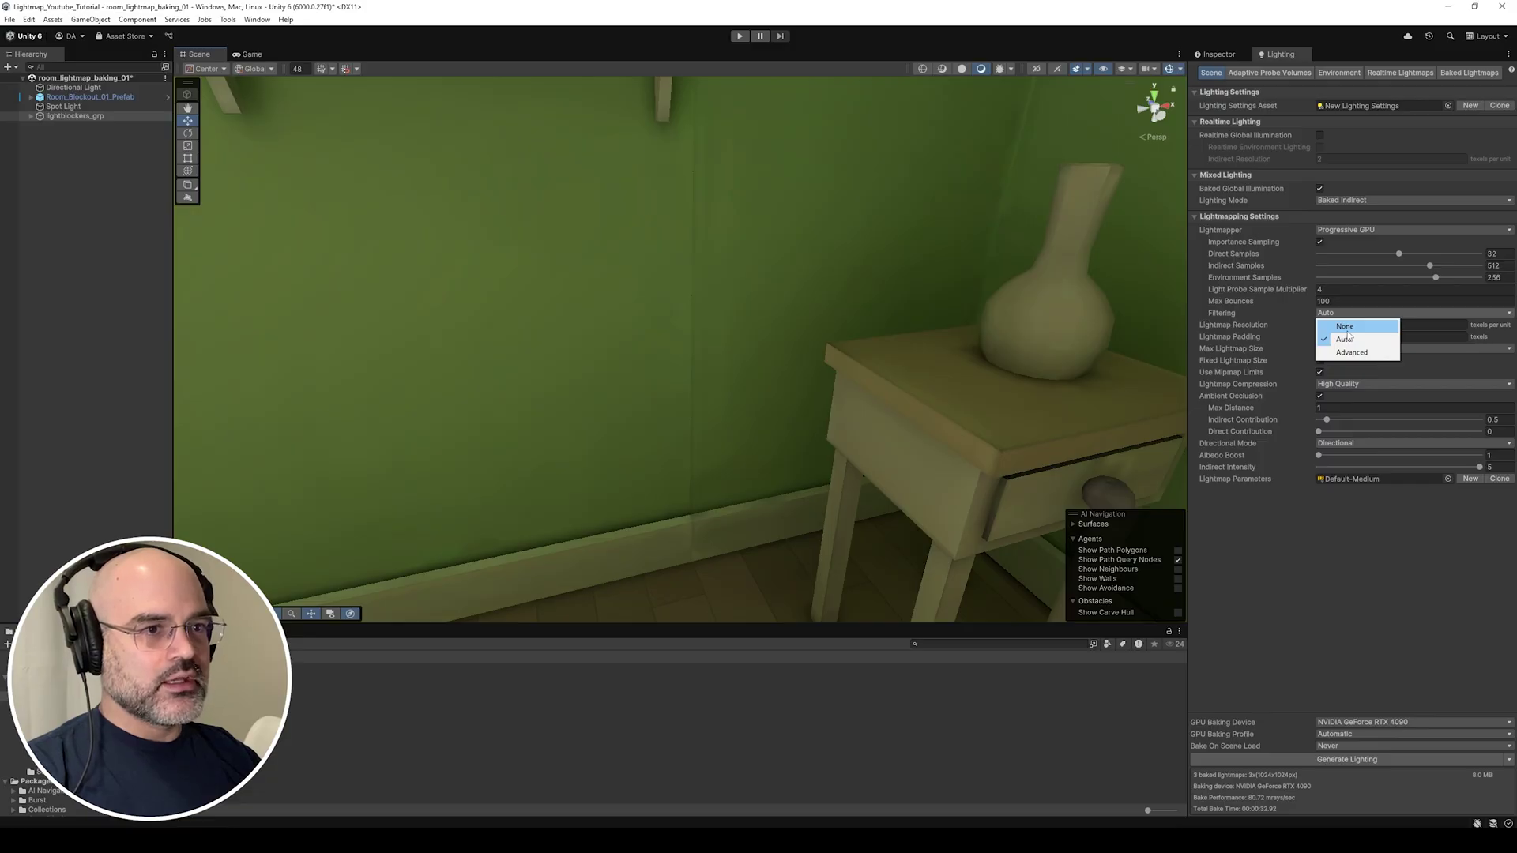
{"action": "left_click", "coordinate": [1353, 330]}
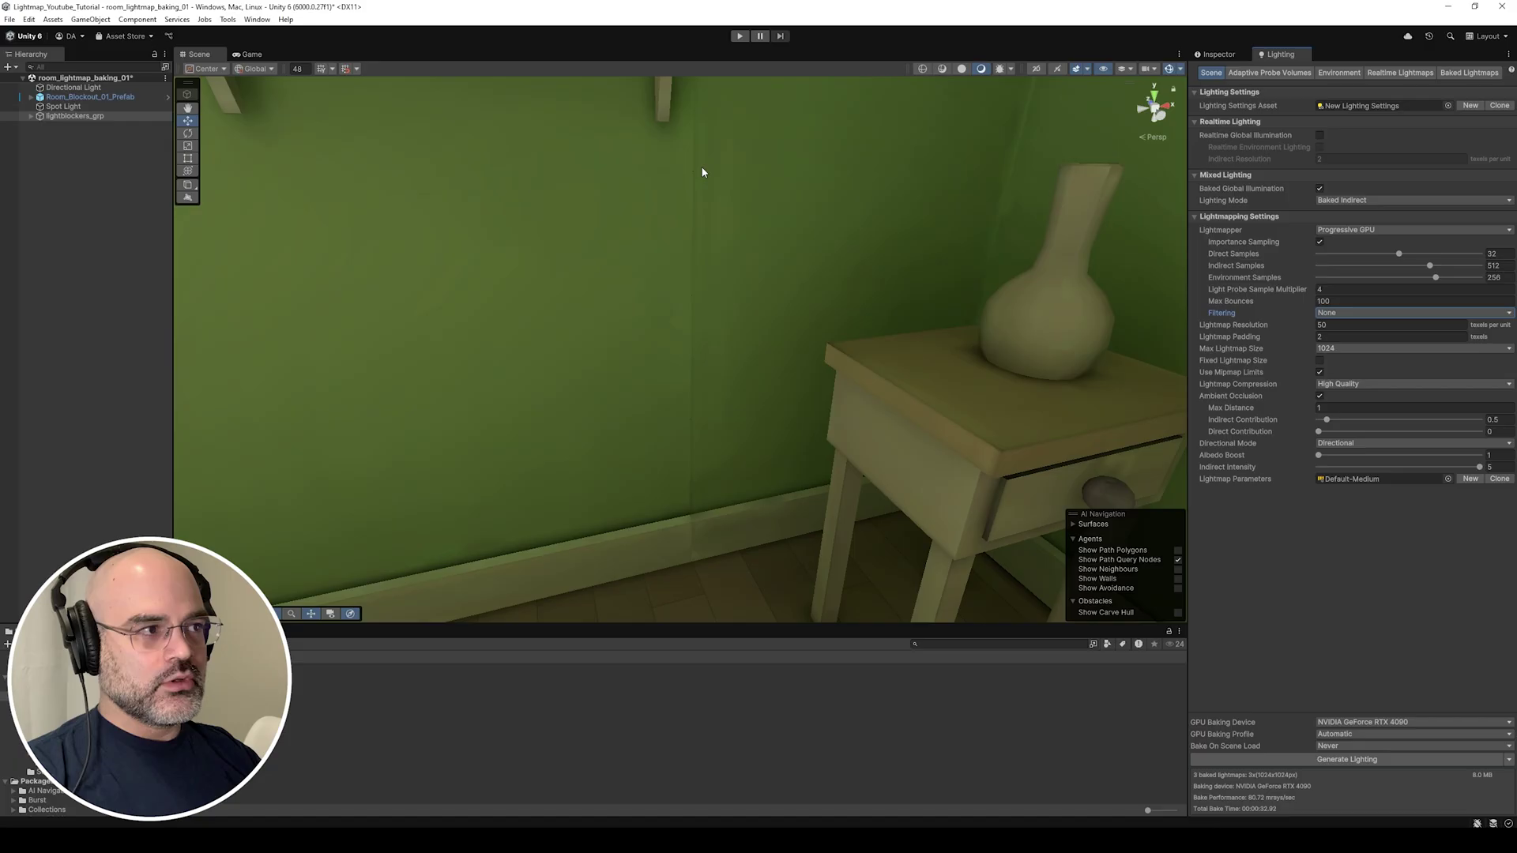
{"action": "left_click", "coordinate": [1296, 760]}
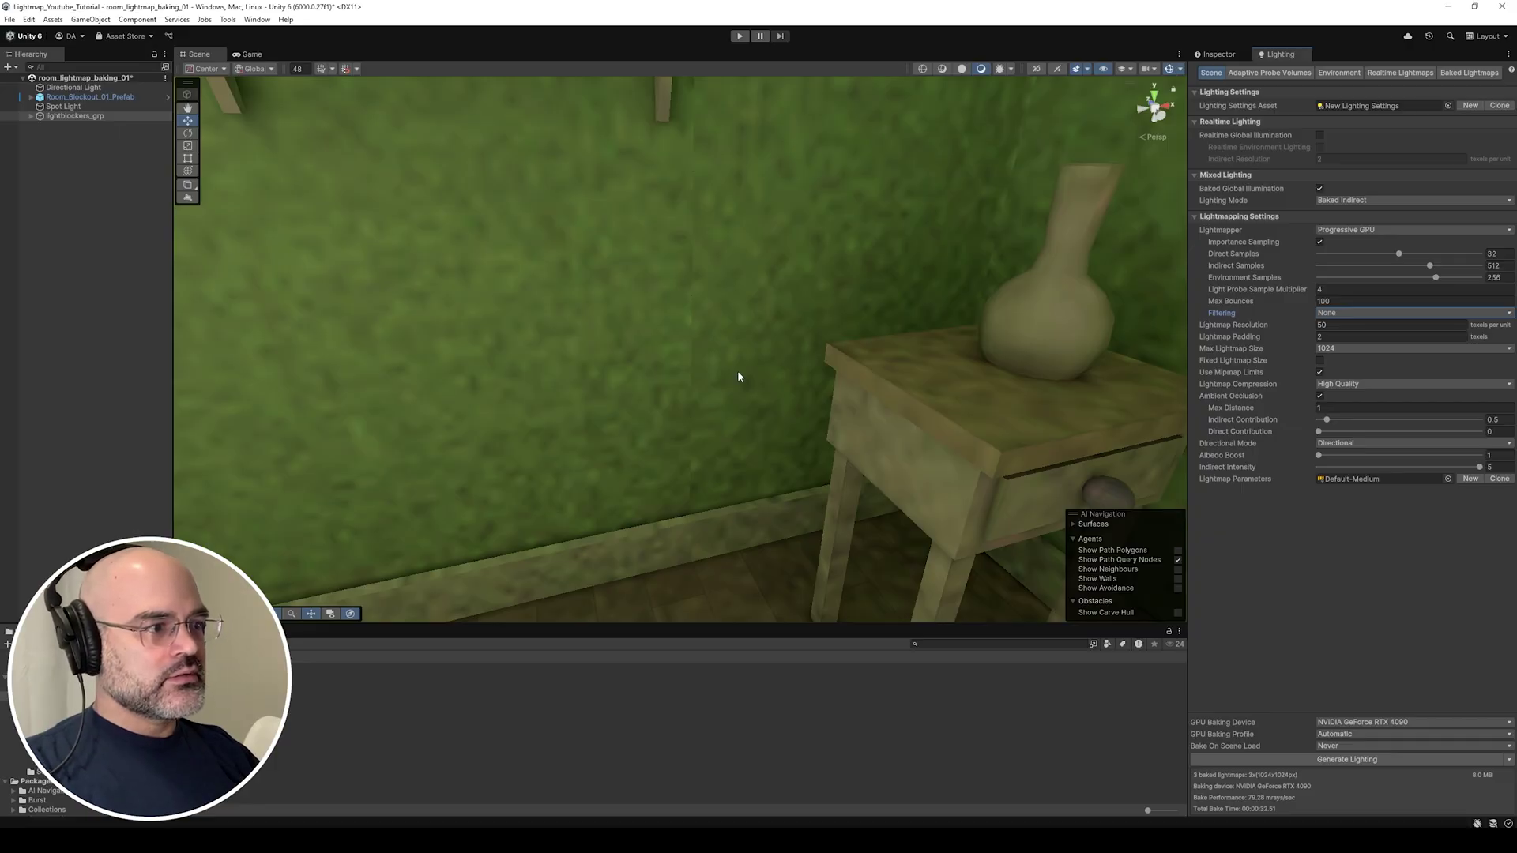
Set the Indirect Samples to 4096 and generate the lighting again.
{"action": "left_click", "coordinate": [1505, 267]}
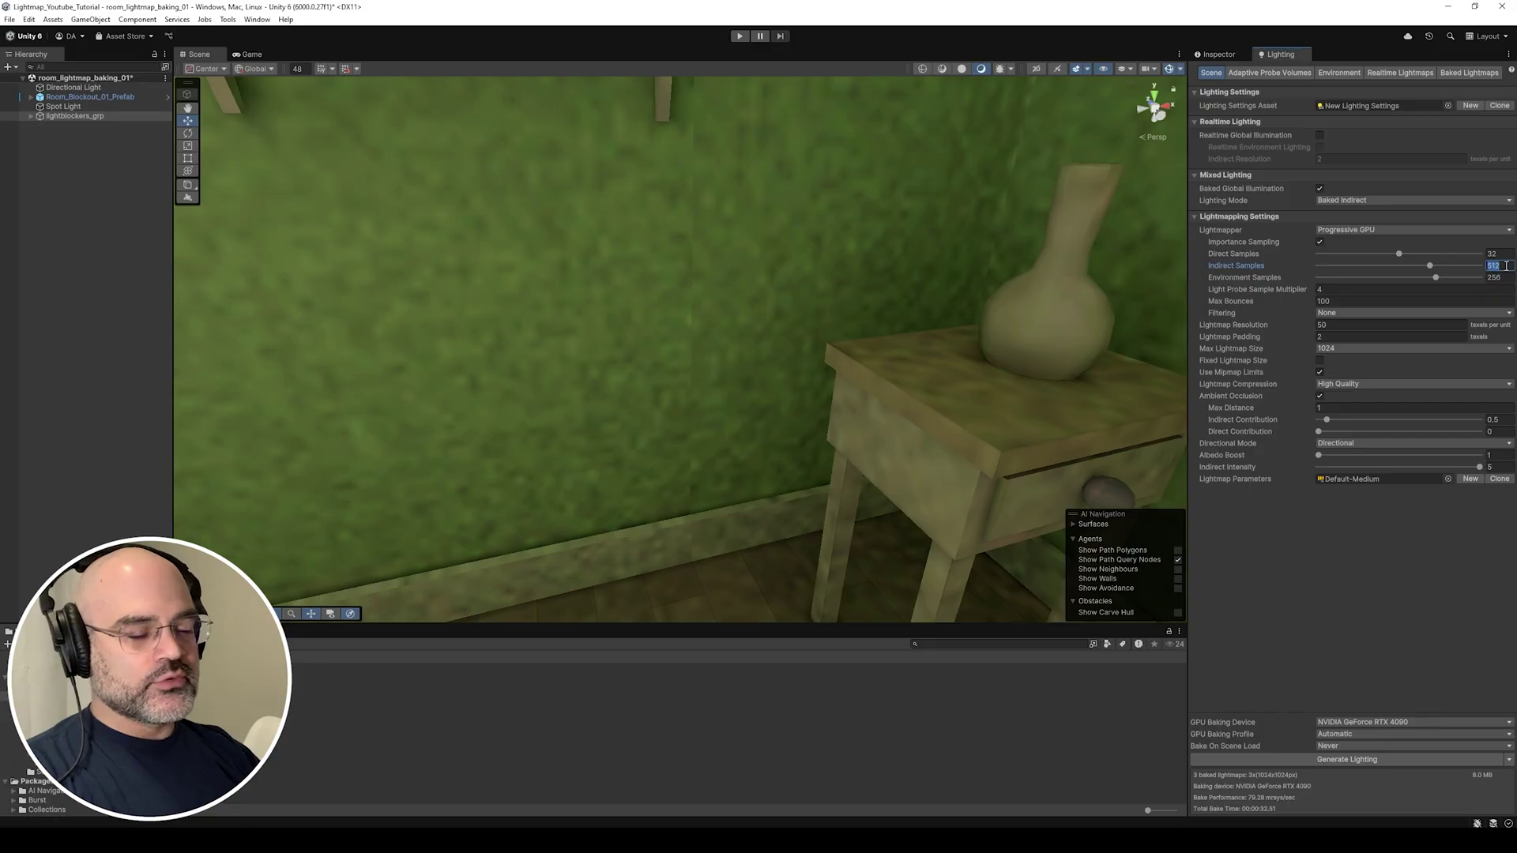
{"action": "type", "text": "4096"}
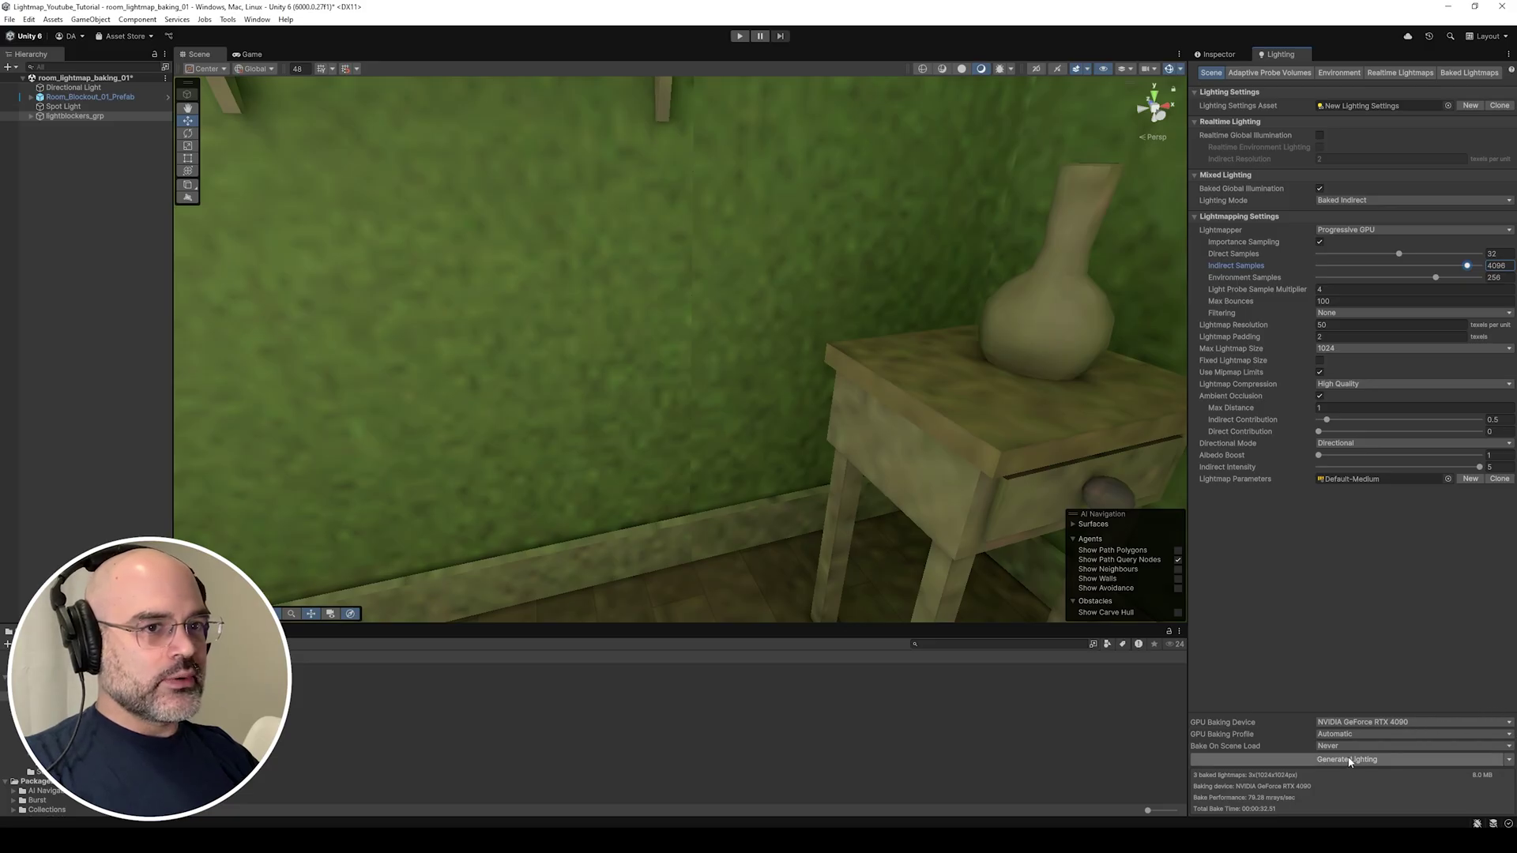
{"action": "left_click", "coordinate": [1316, 761]}
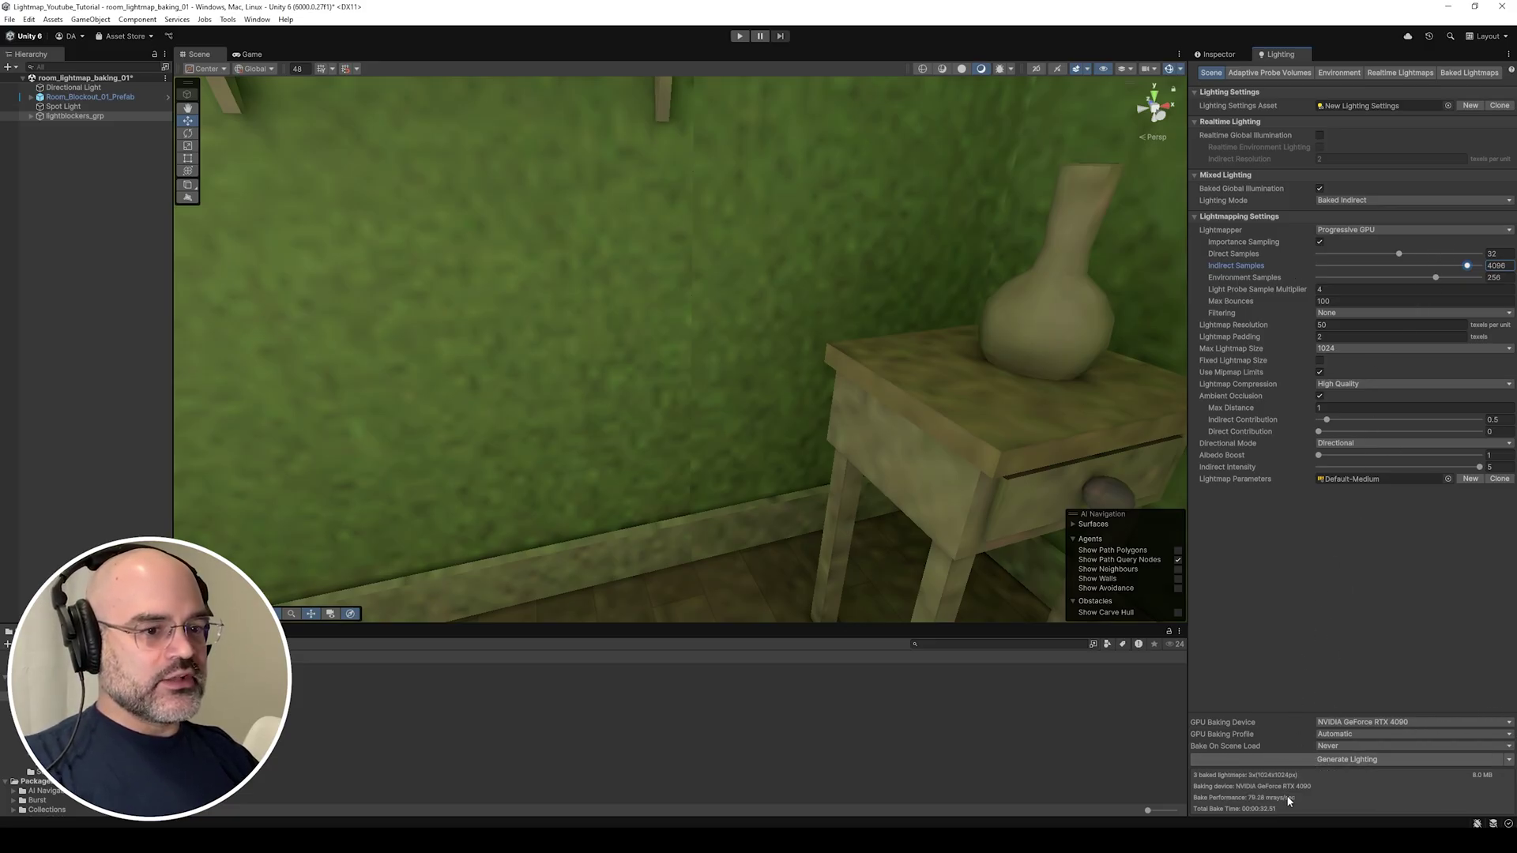
{"action": "left_click", "coordinate": [1287, 762]}
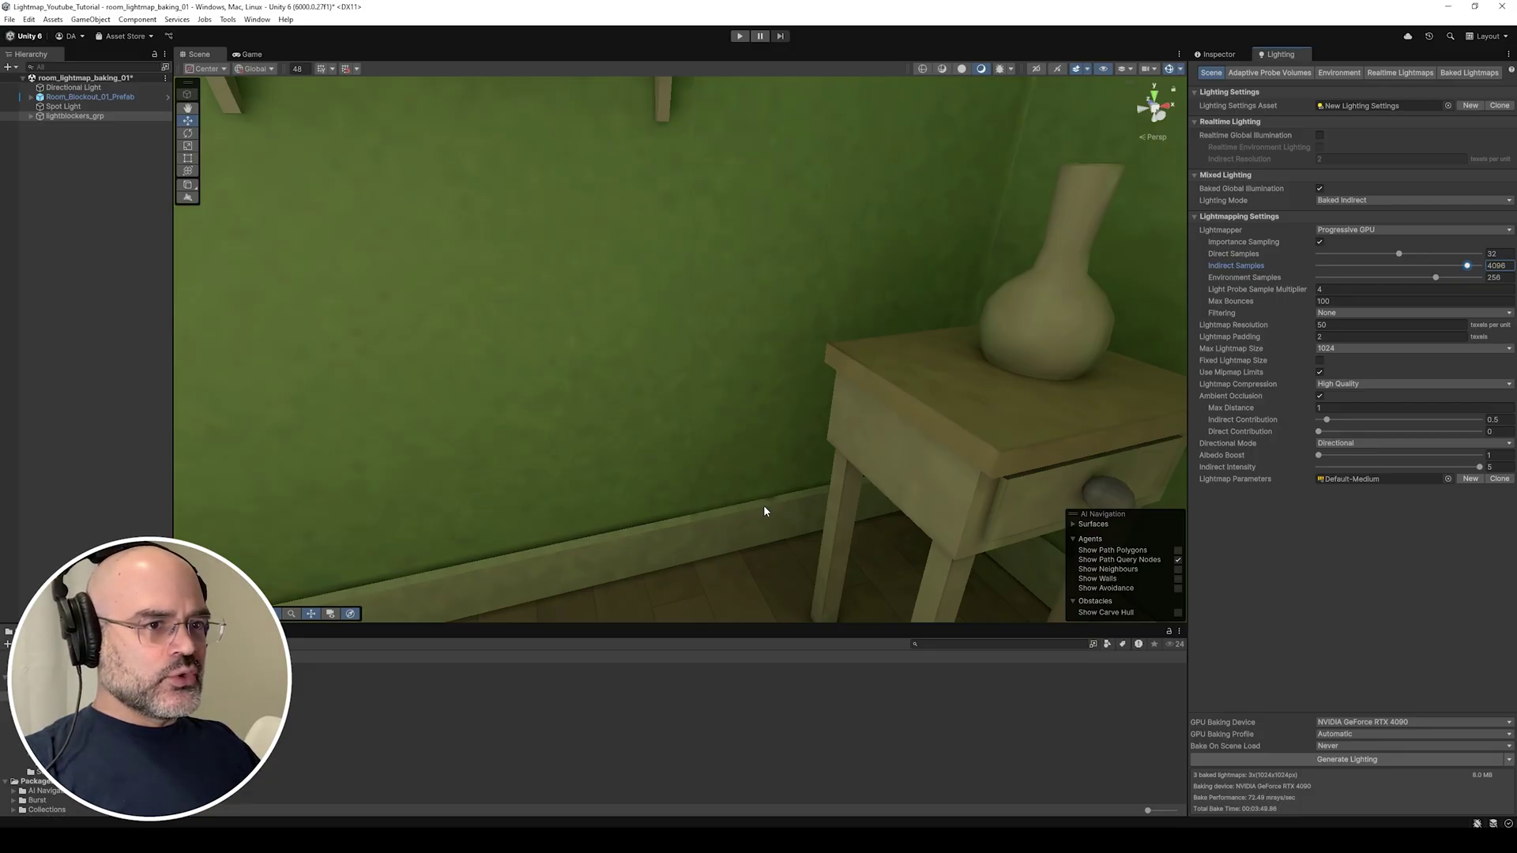
Check the baked lightmap texel density on the wall and side table, and return to the shaded view.
{"action": "left_click", "coordinate": [1001, 69]}
{"action": "left_click", "coordinate": [922, 164]}
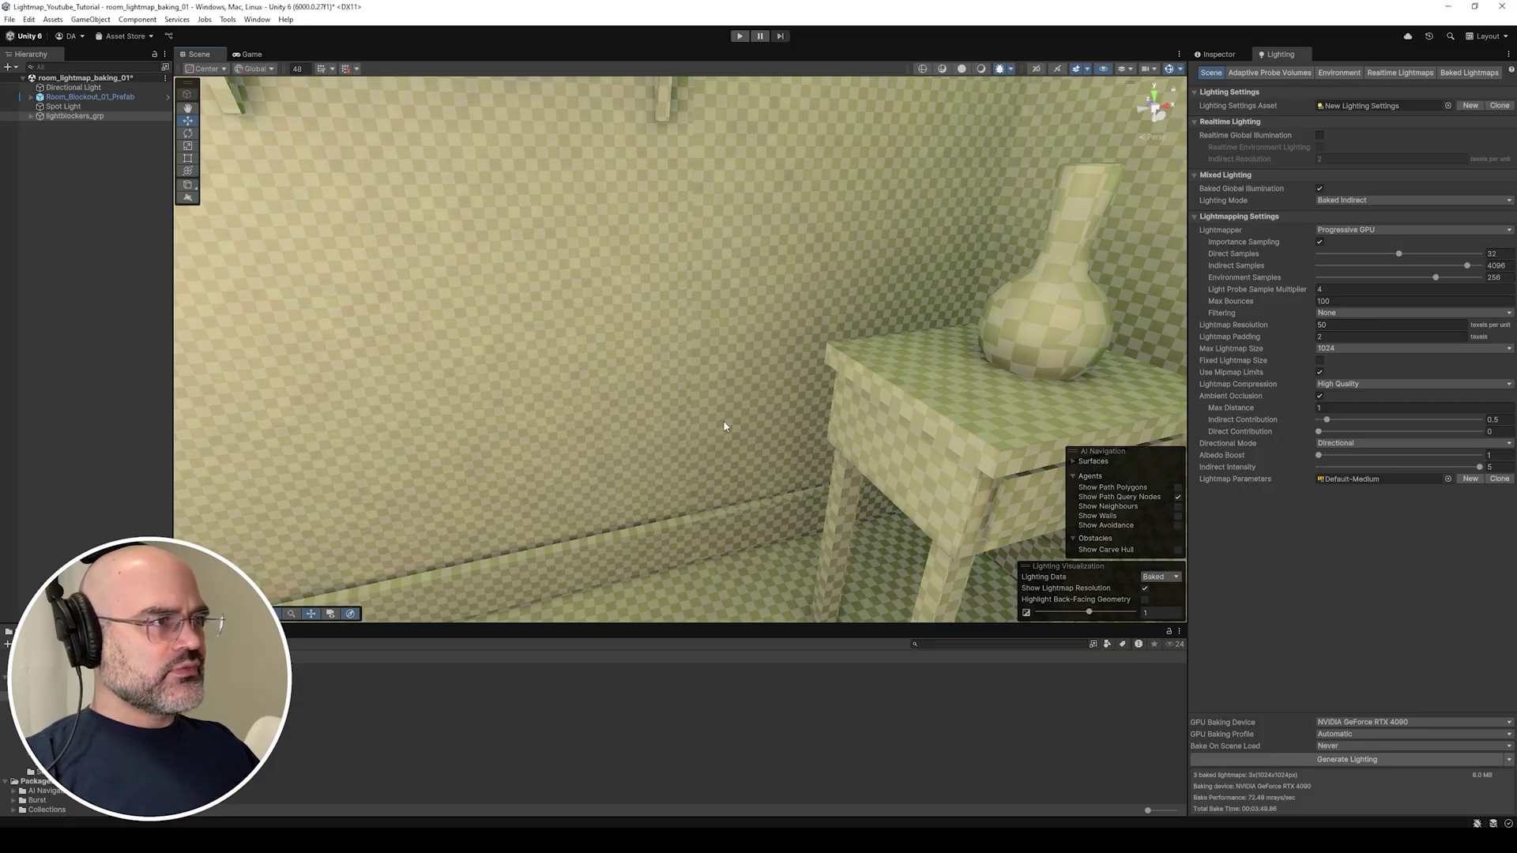
{"action": "left_click", "coordinate": [1001, 69]}
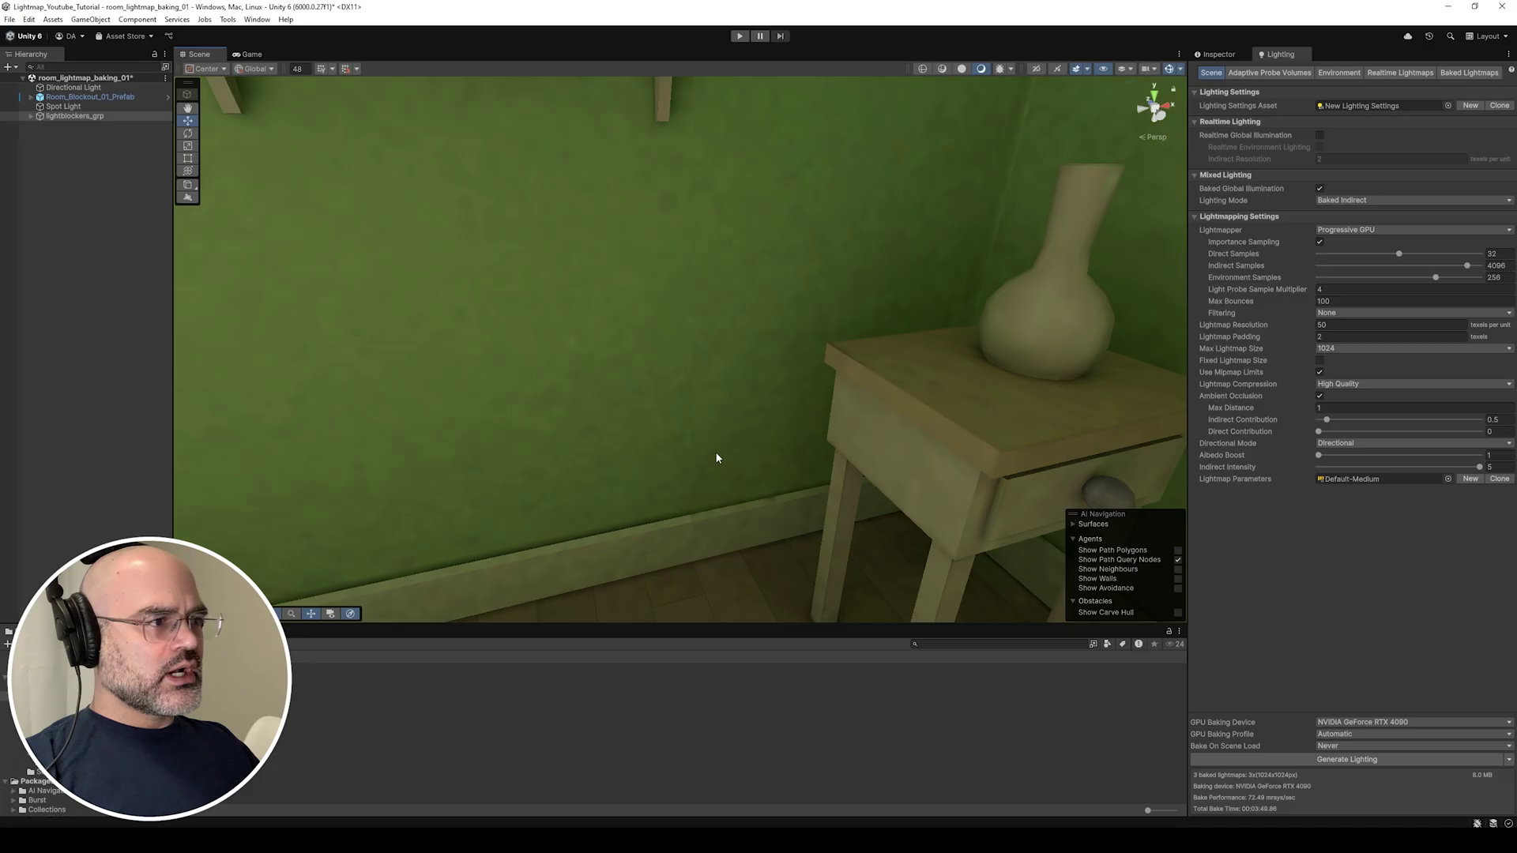
Set the Max Lightmap Size to 4096 and the Lightmap Resolution to 200 texels per unit.
{"action": "left_click", "coordinate": [1333, 349]}
{"action": "left_click", "coordinate": [1344, 454]}
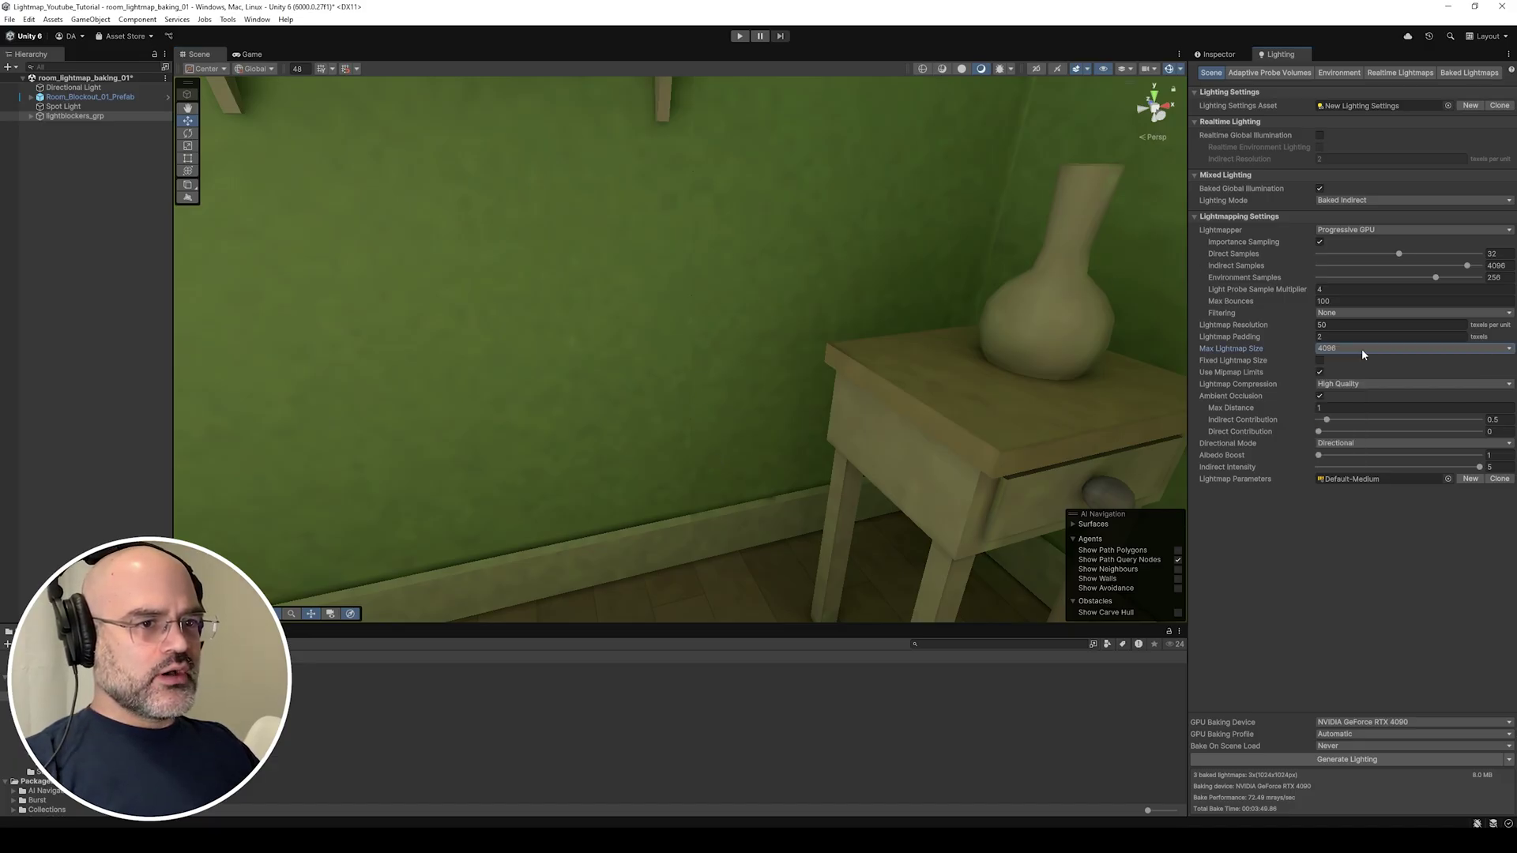
{"action": "left_click", "coordinate": [1355, 325]}
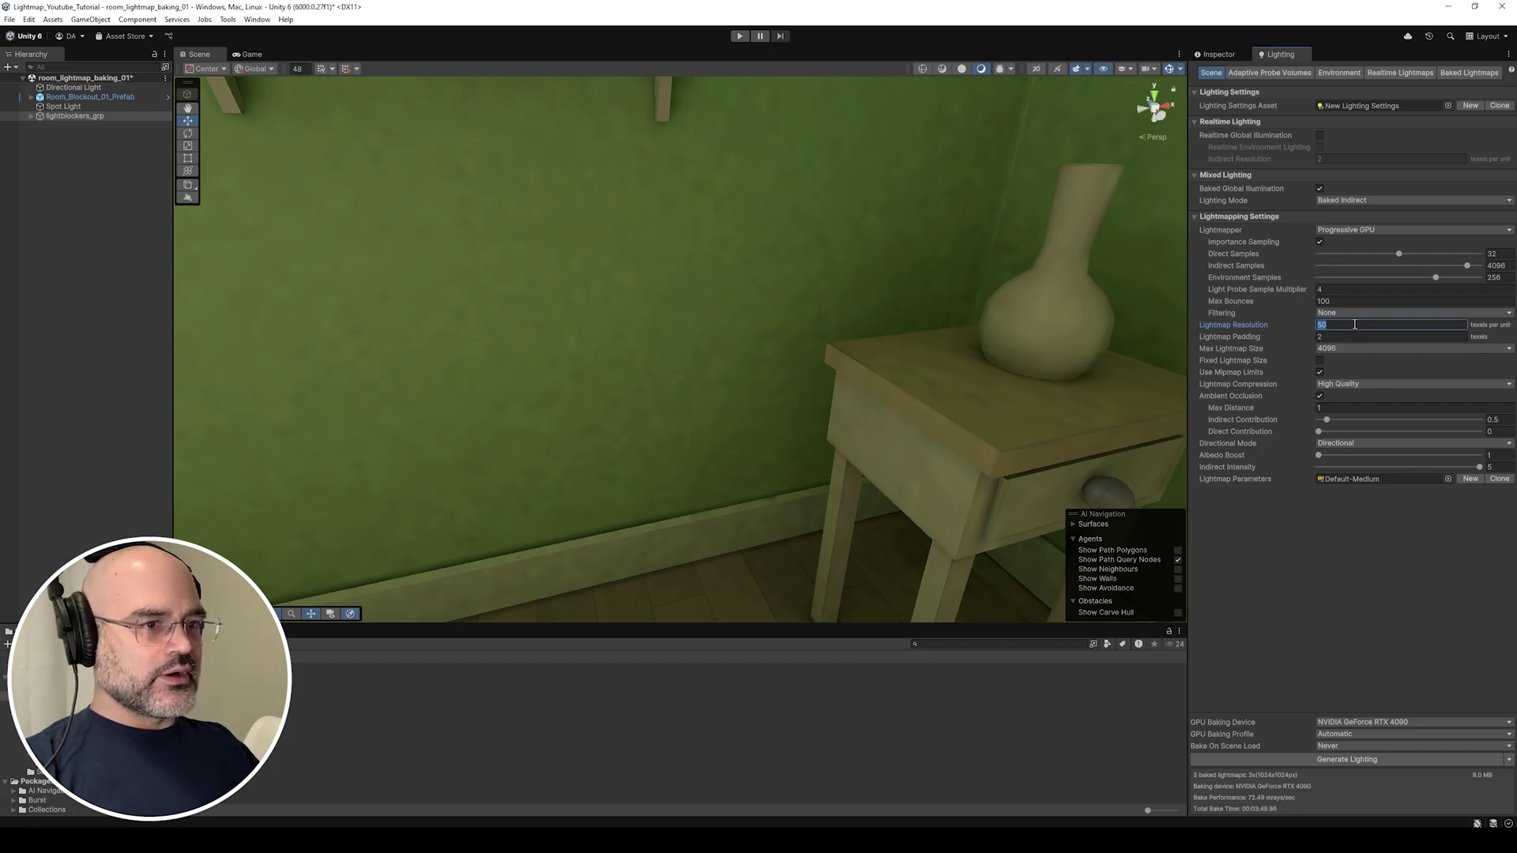
{"action": "type", "text": "200"}
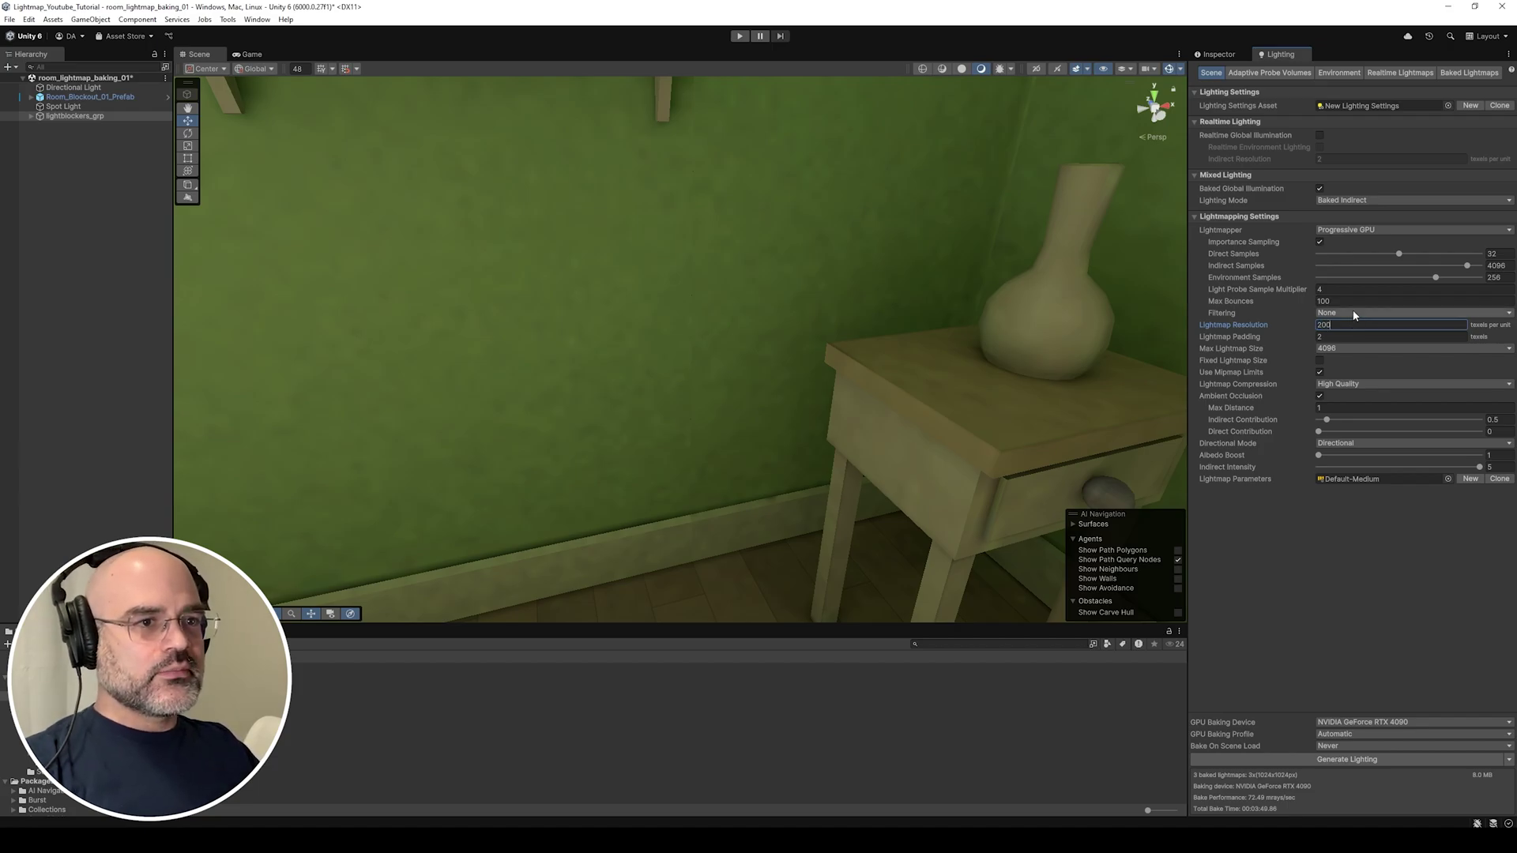
{"action": "left_click", "coordinate": [1353, 300]}
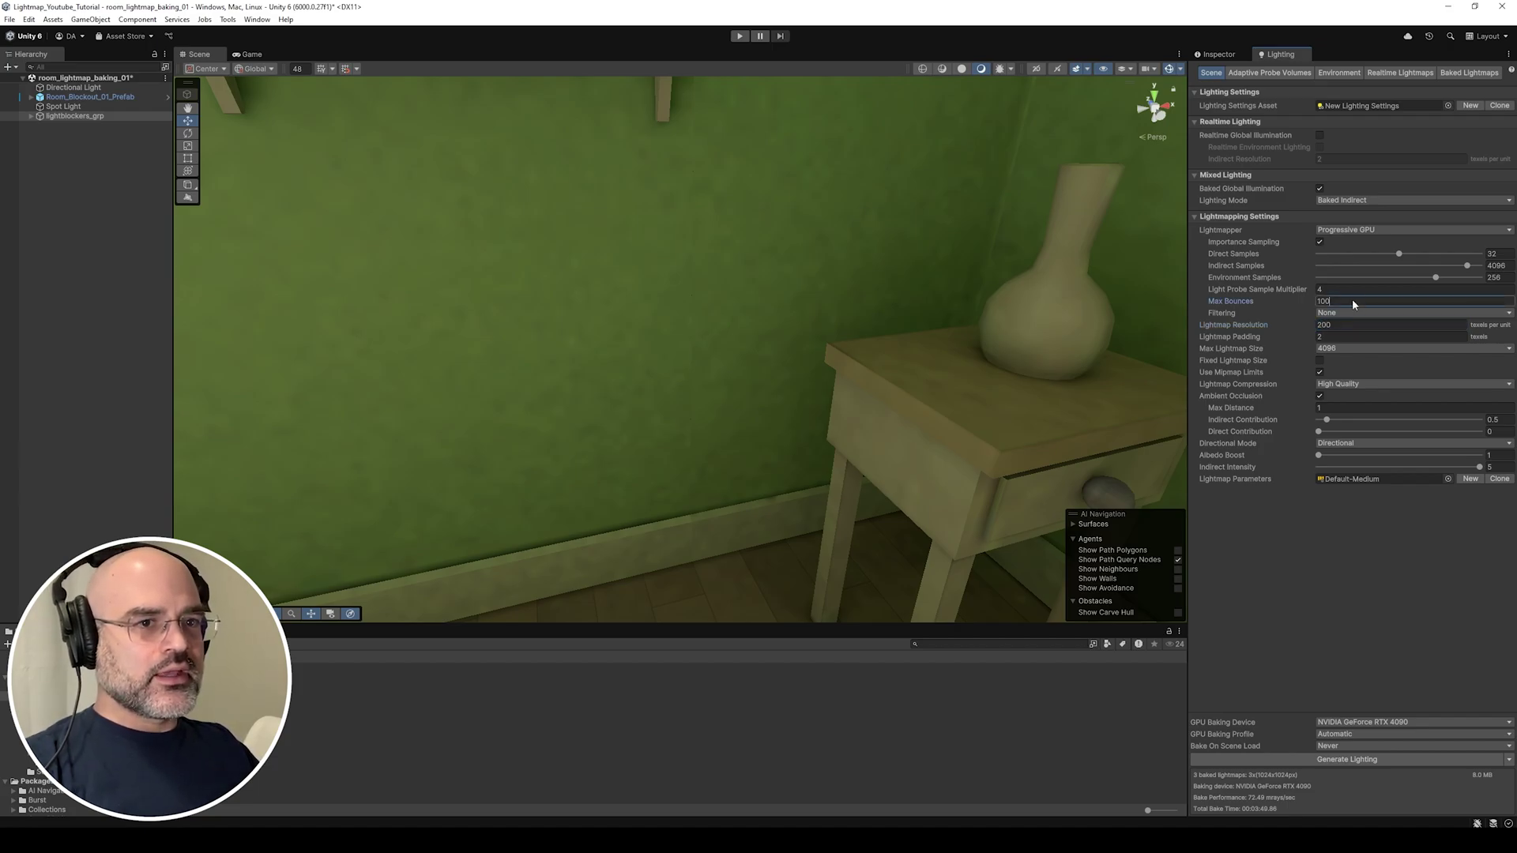
Set the Max Bounces to 5 and generate the lighting again.
{"action": "left_click", "coordinate": [1372, 761]}
{"action": "left_click", "coordinate": [1311, 770]}
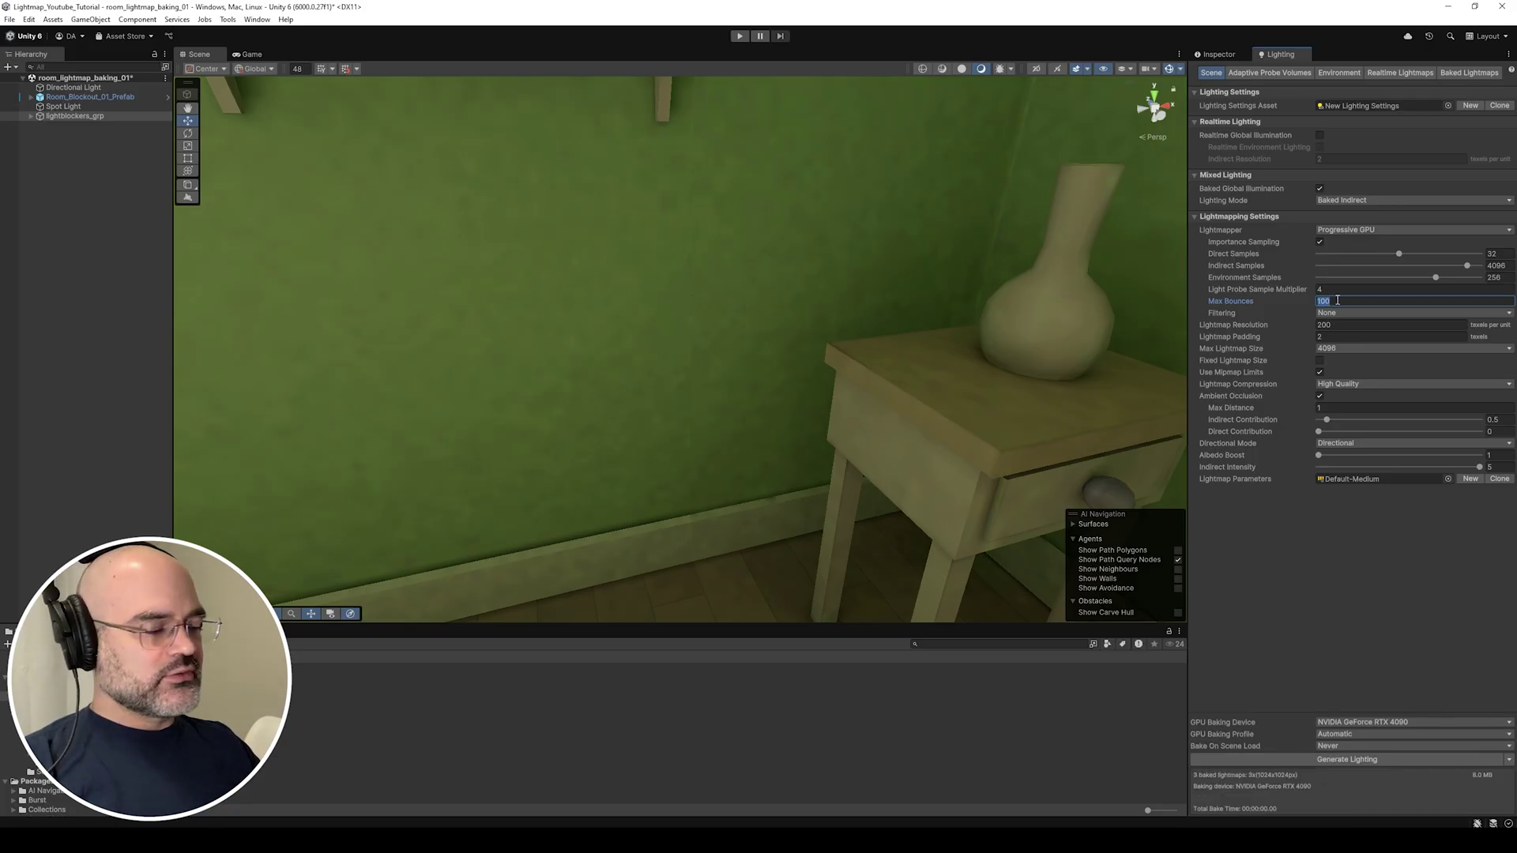
{"action": "type", "text": "5"}
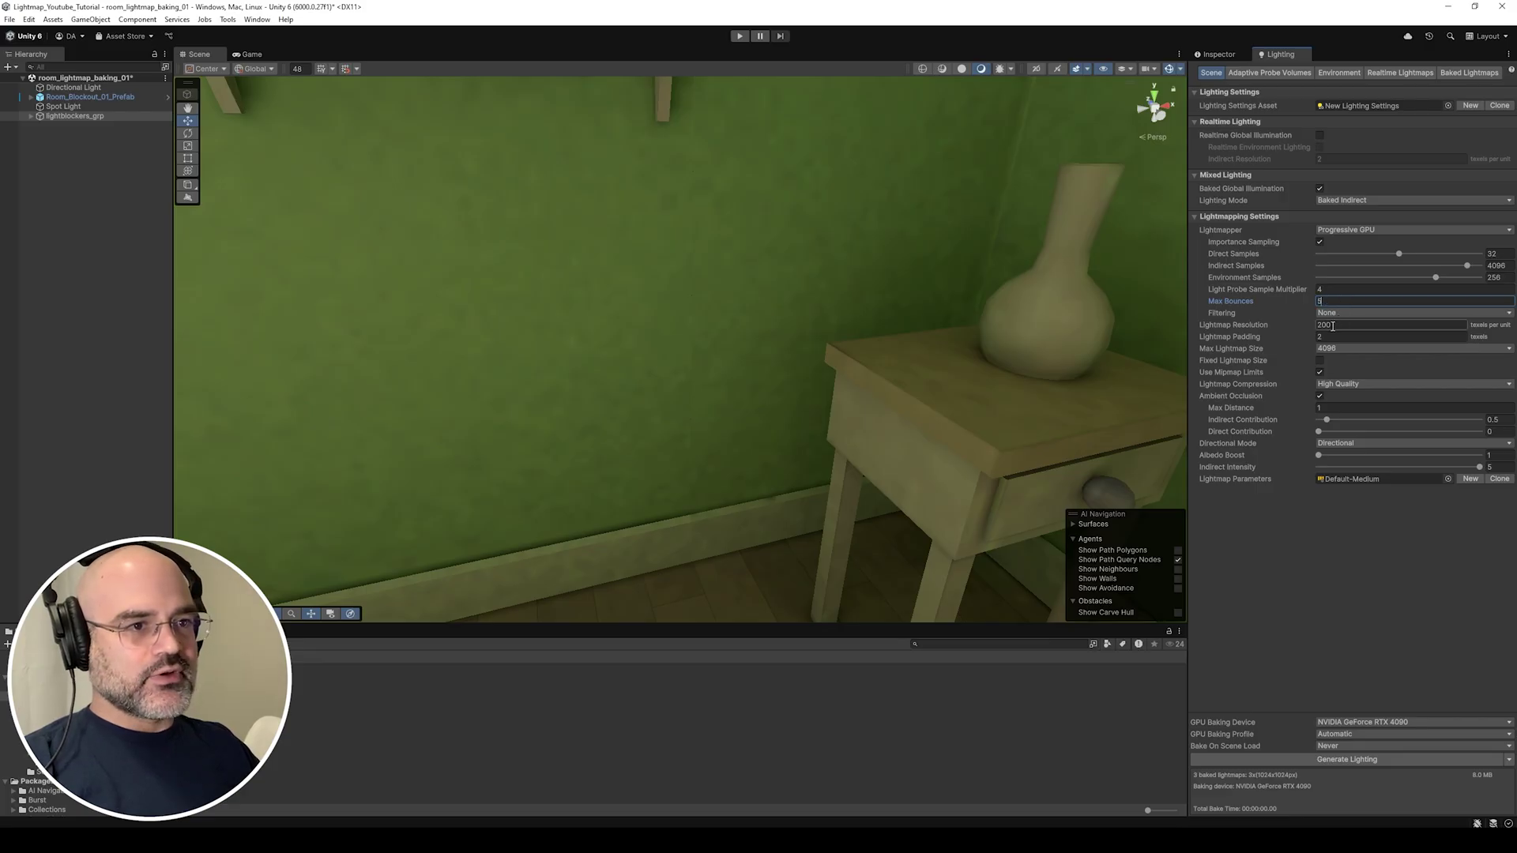
{"action": "left_click", "coordinate": [1335, 336]}
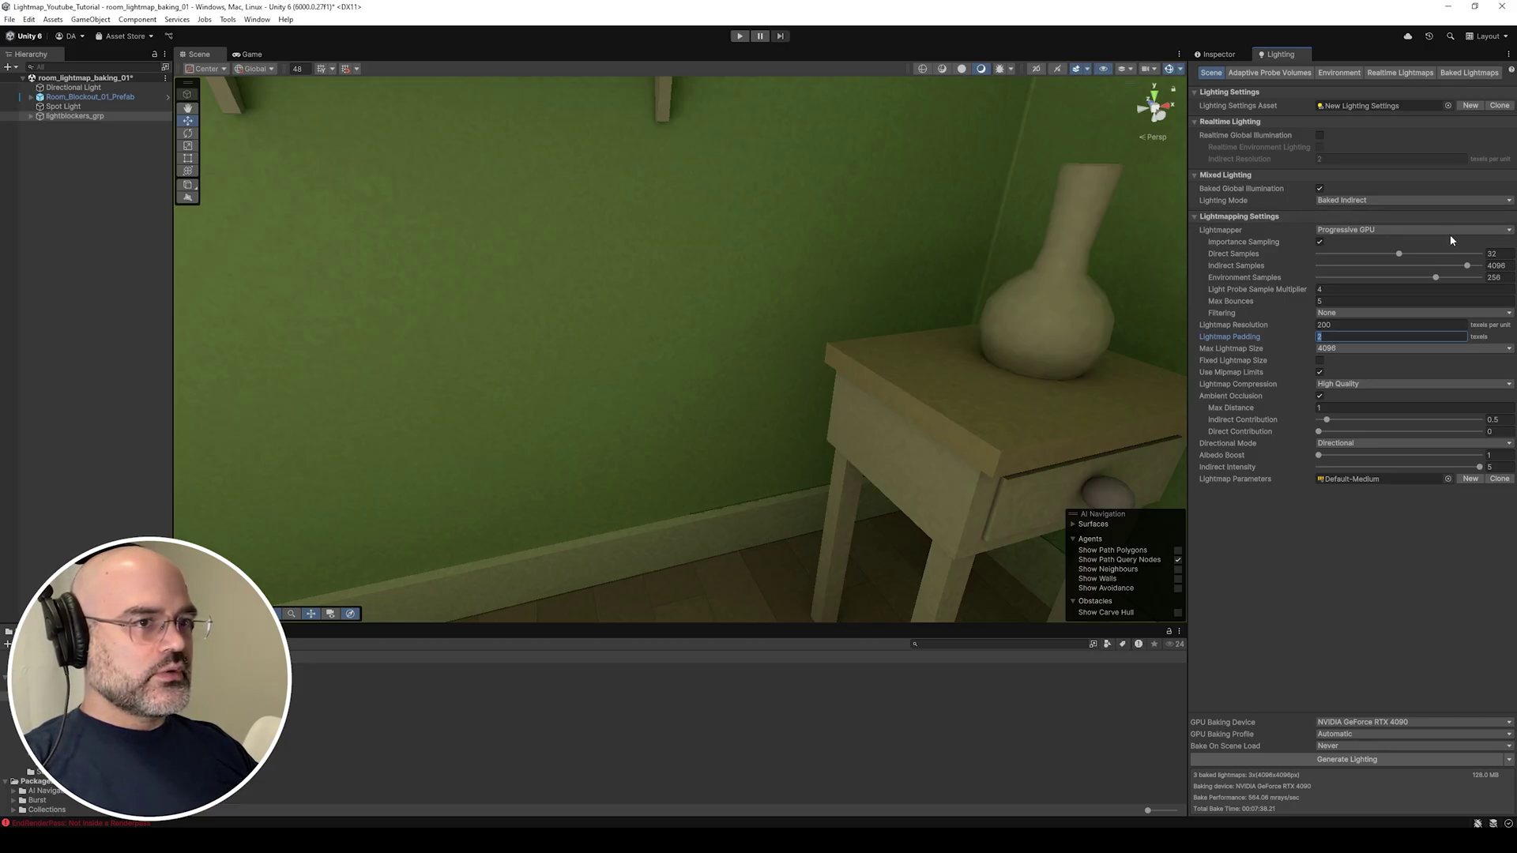
Set the Direct Samples to 512 and generate the lighting again.
{"action": "left_click", "coordinate": [1492, 254]}
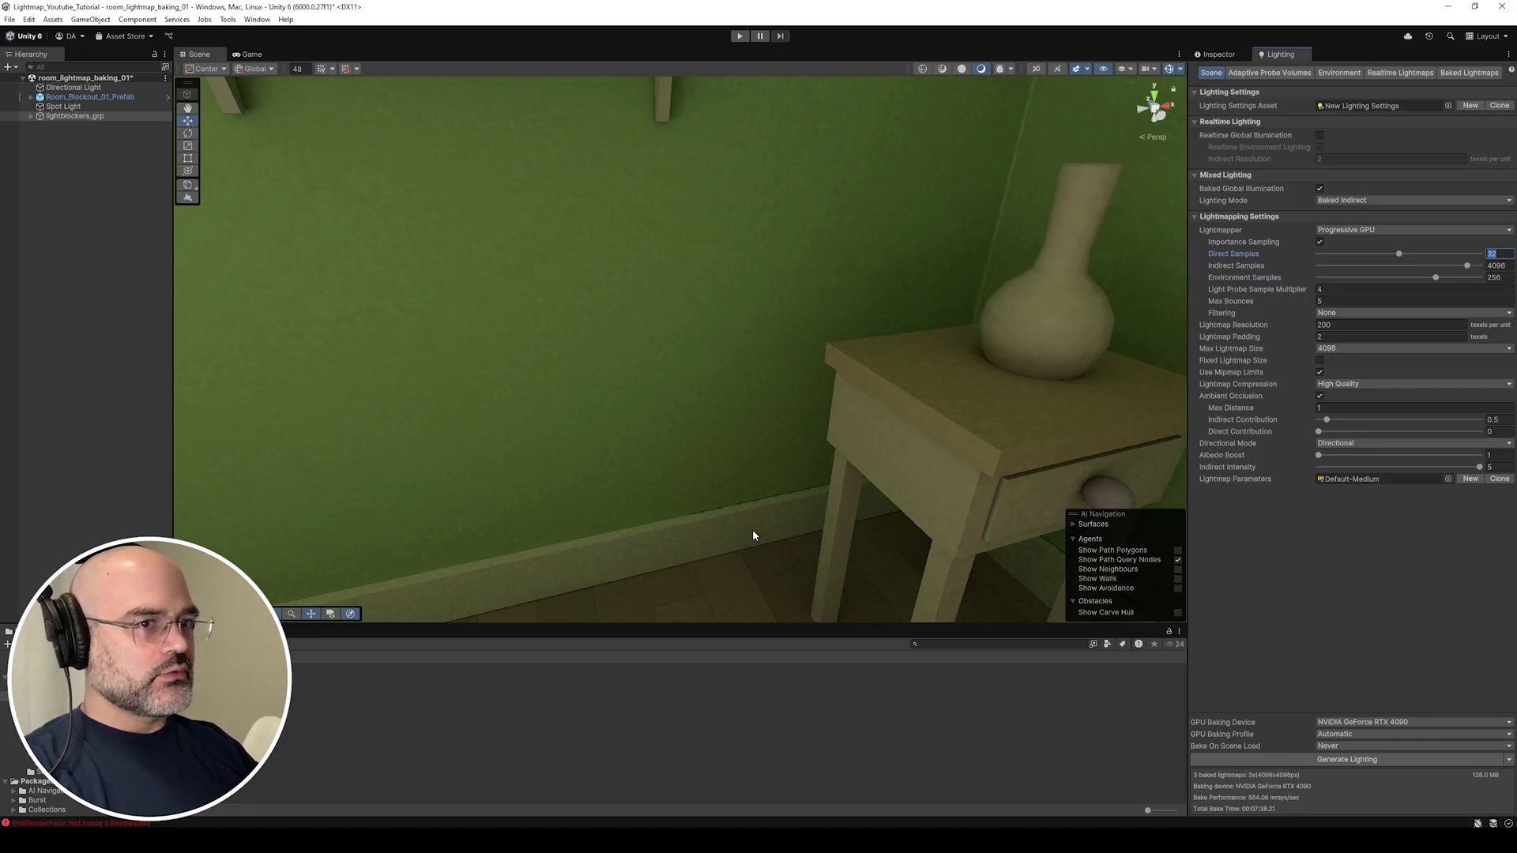
{"action": "type", "text": "512"}
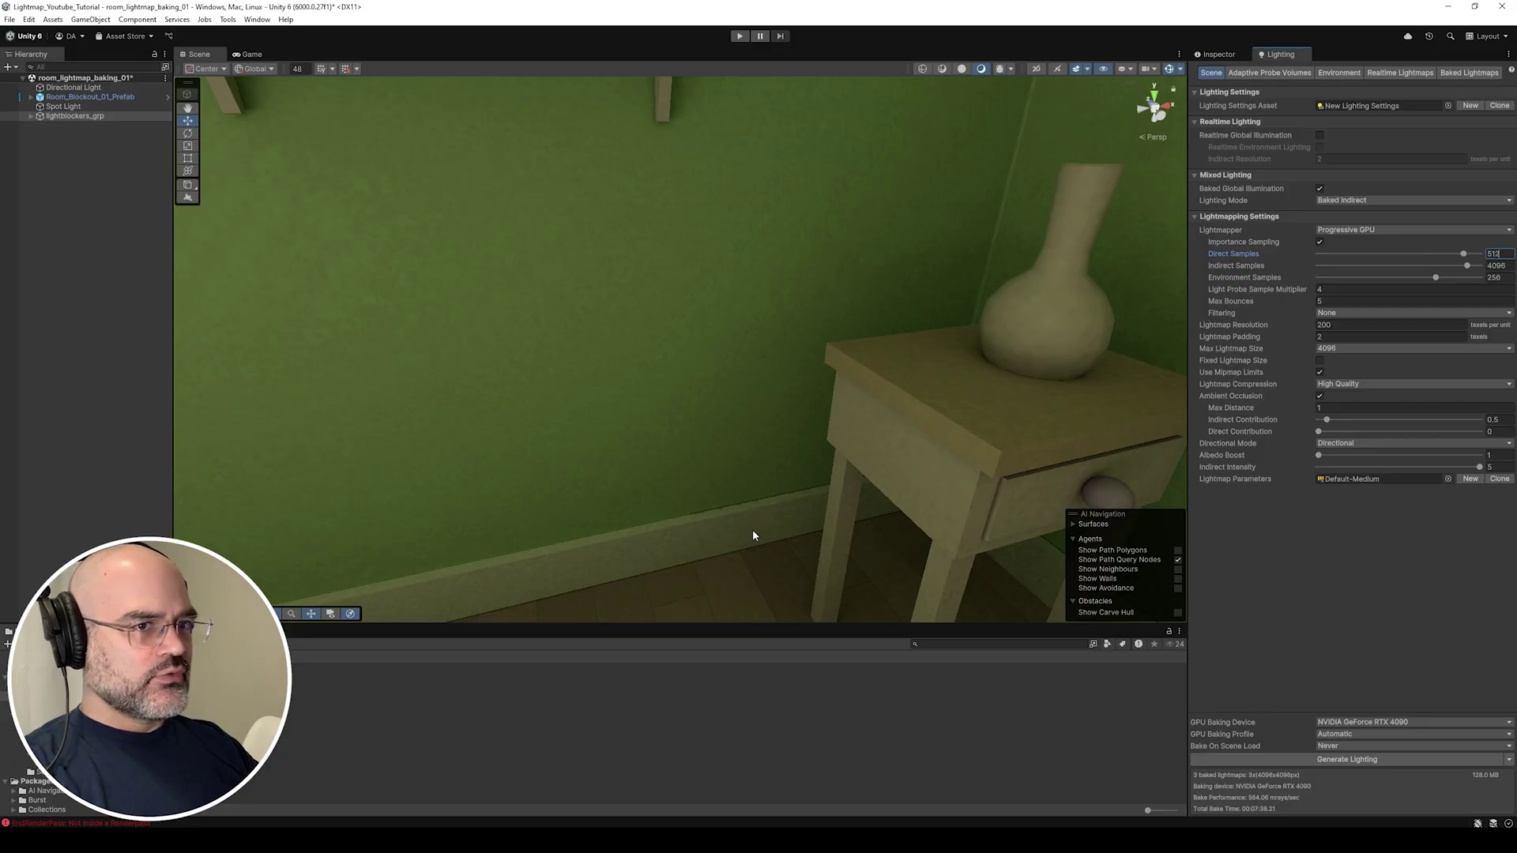
{"action": "left_click", "coordinate": [1255, 759]}
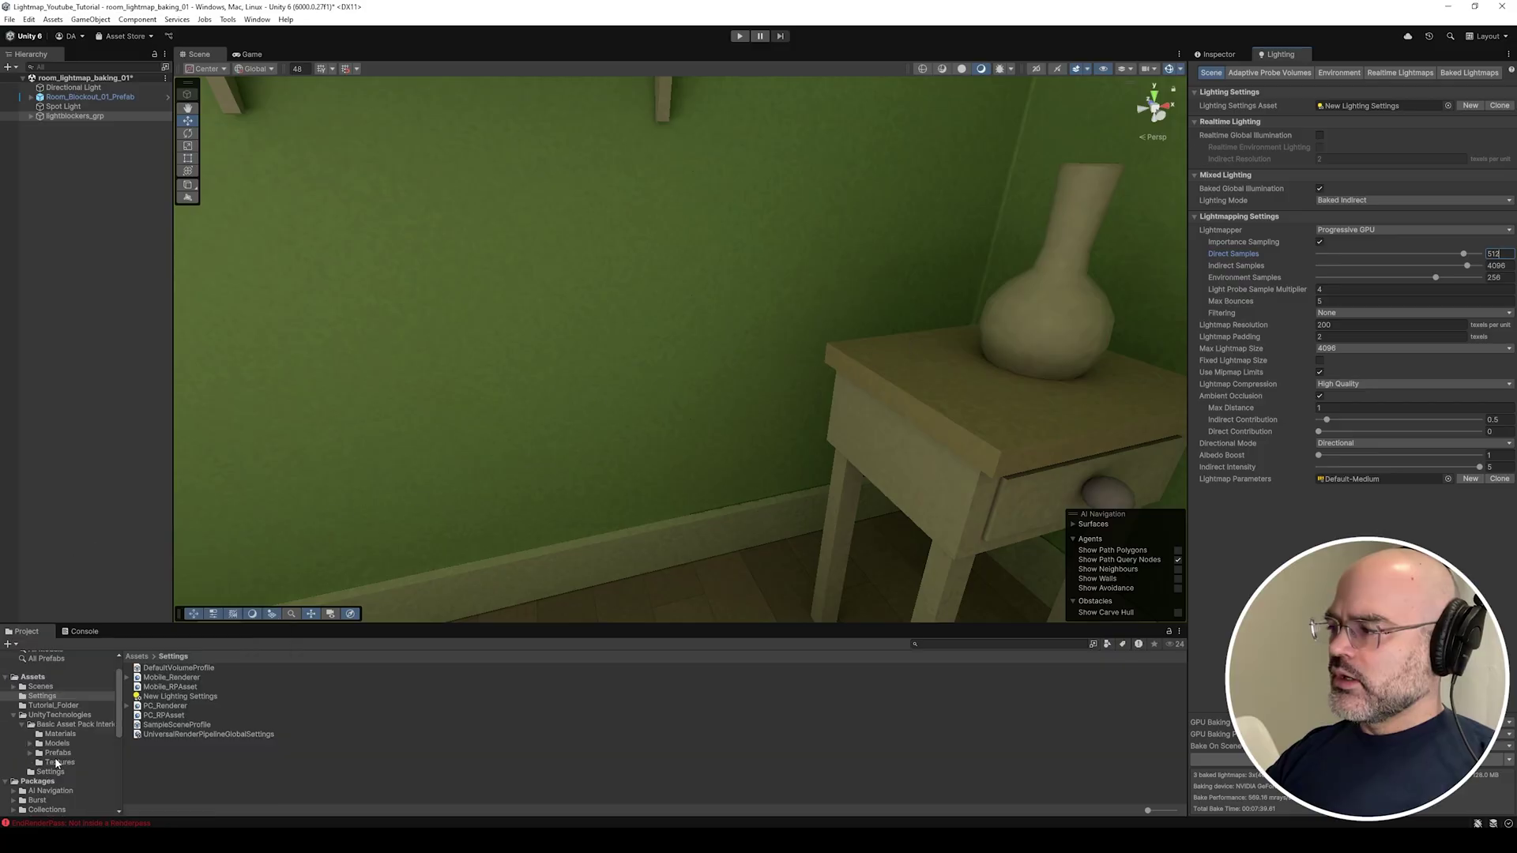
Locate the baked lightmaps in the room_lightmap_baking_01 folder and select all six textures from Lightmap-0_comp_dir to Lightmap-2_comp_light.
{"action": "left_click", "coordinate": [56, 765]}
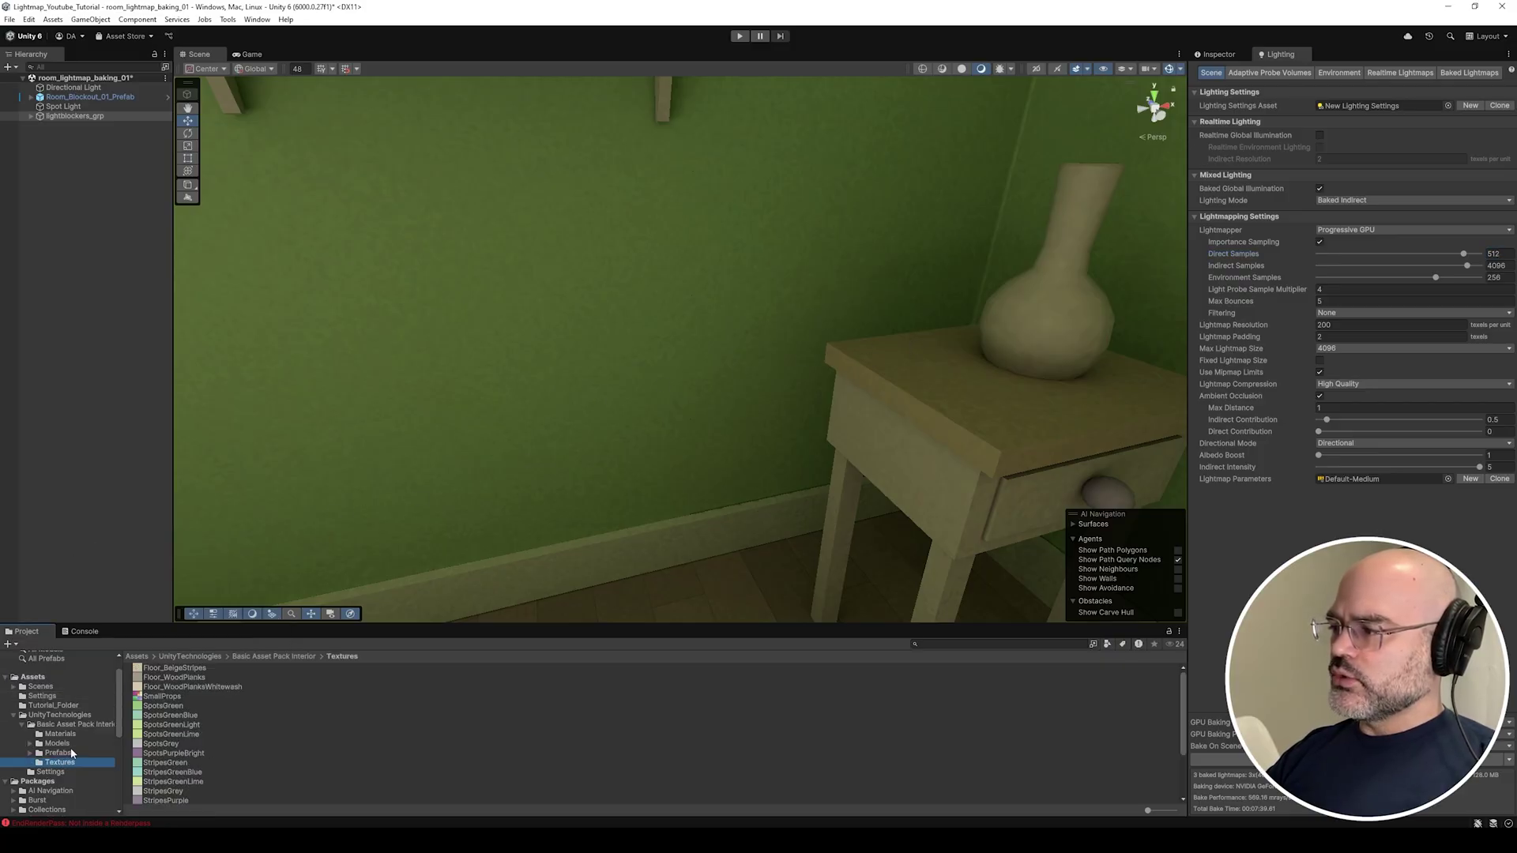
{"action": "left_click", "coordinate": [50, 690]}
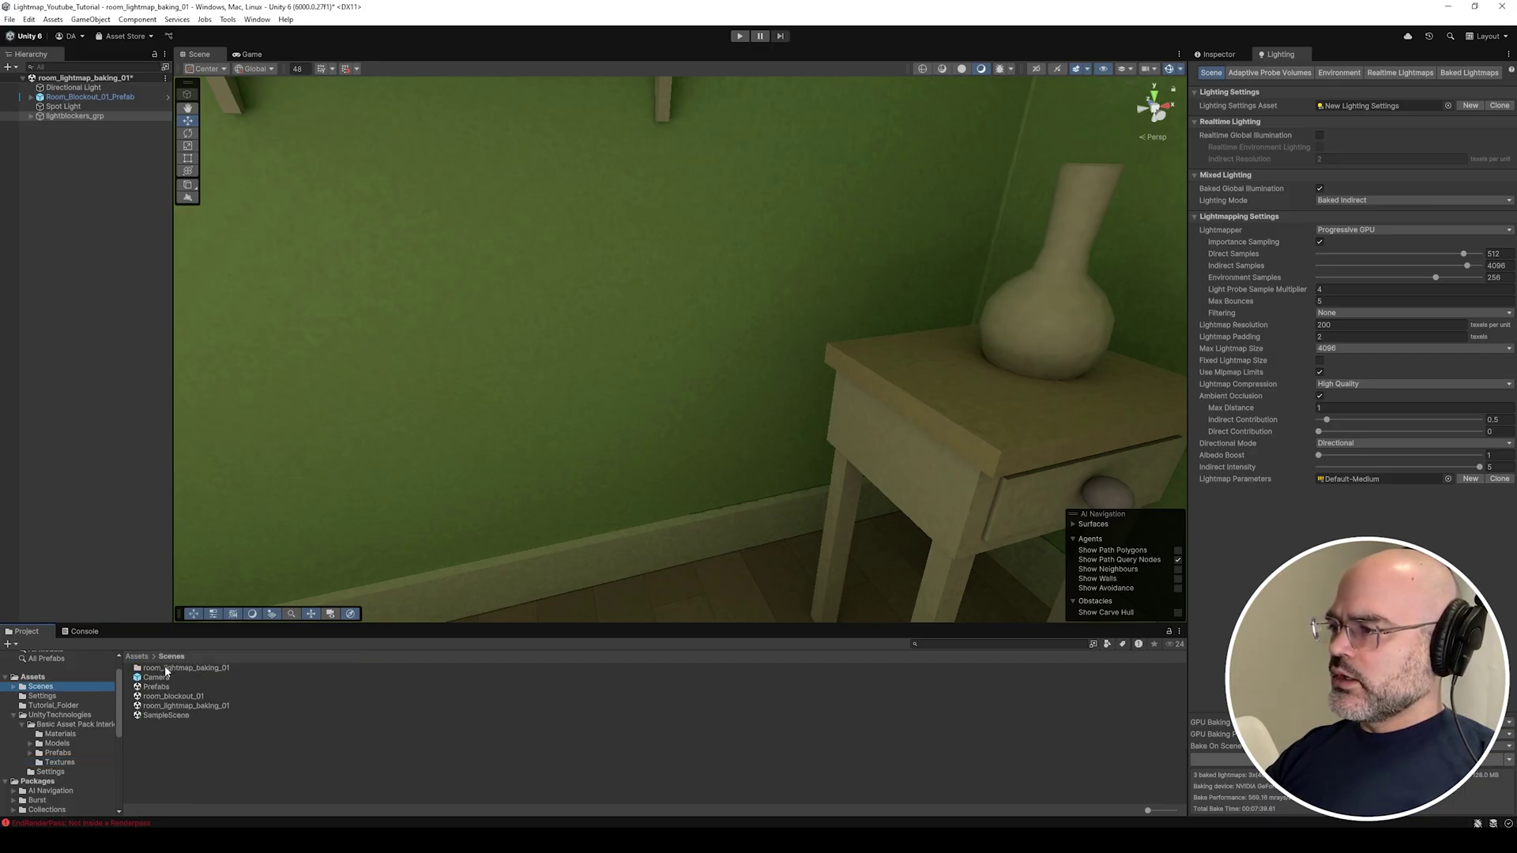
{"action": "left_click", "coordinate": [1459, 71]}
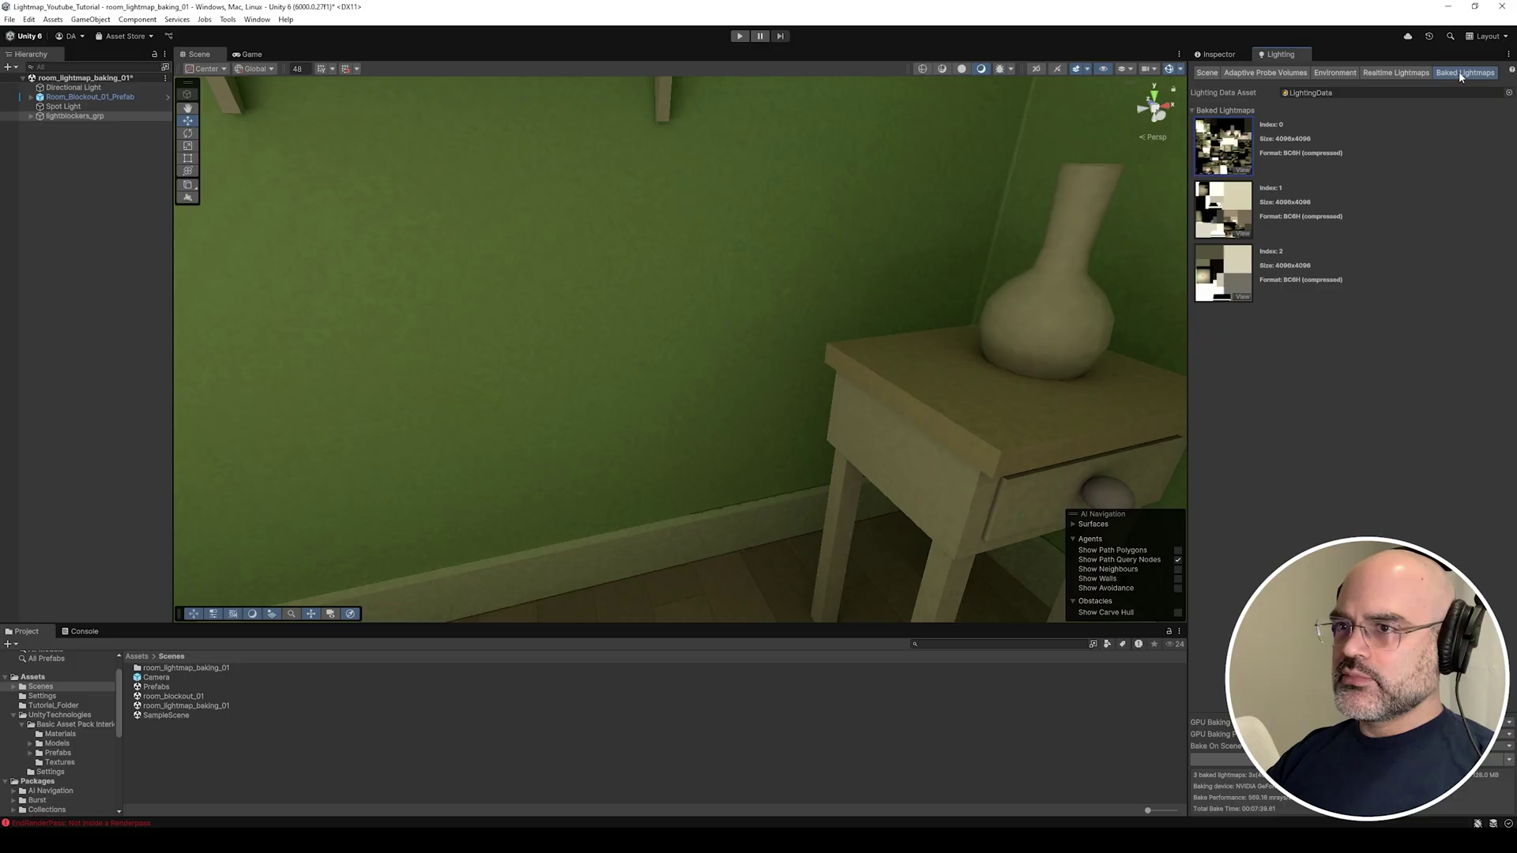
{"action": "left_click", "coordinate": [1220, 208]}
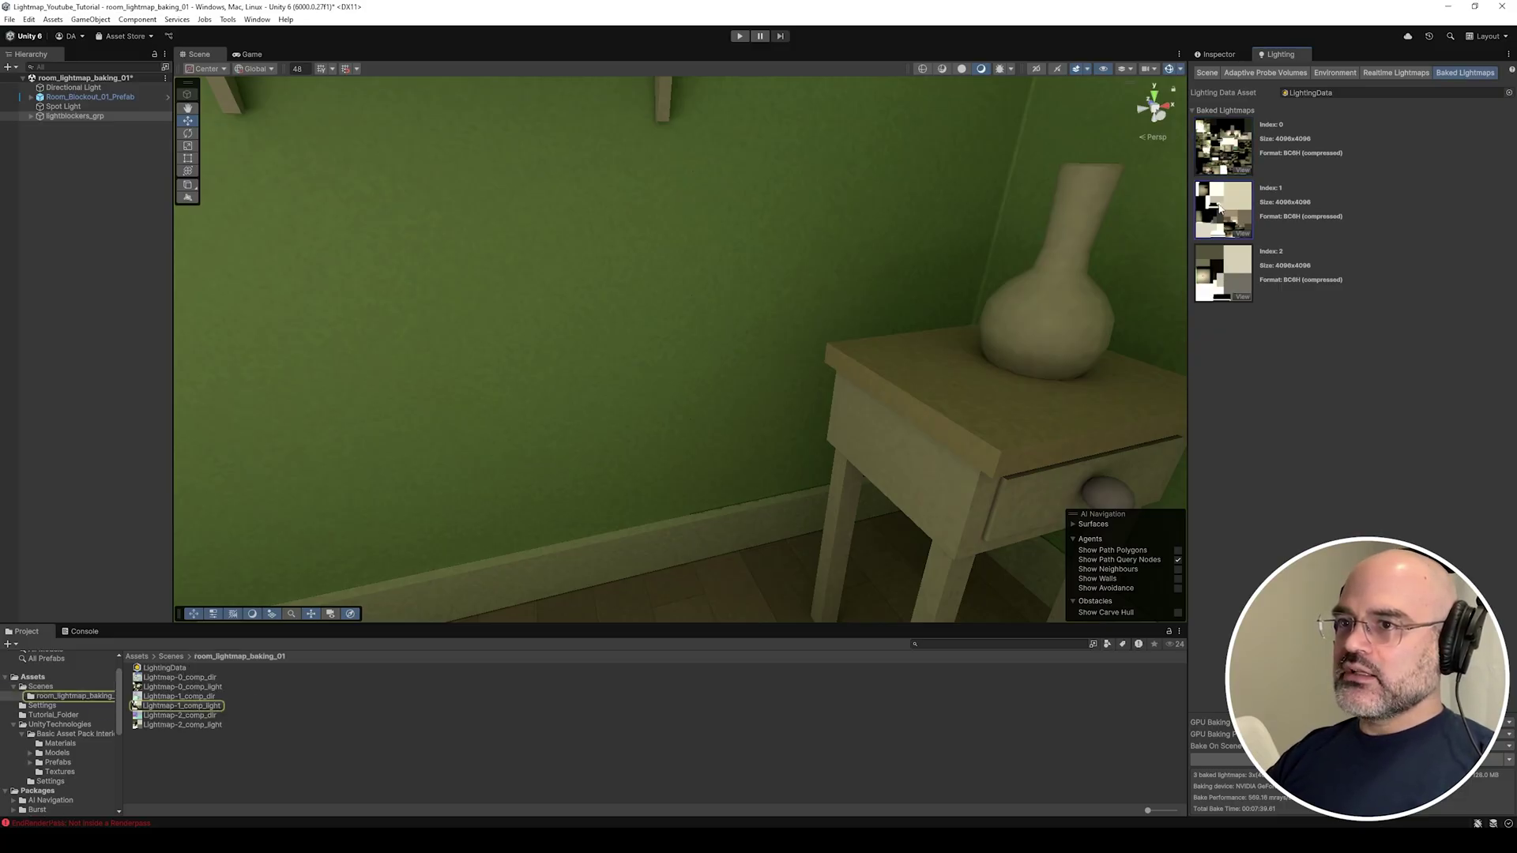
{"action": "left_click", "coordinate": [189, 678]}
{"action": "left_click", "coordinate": [200, 724], "text": "shift"}
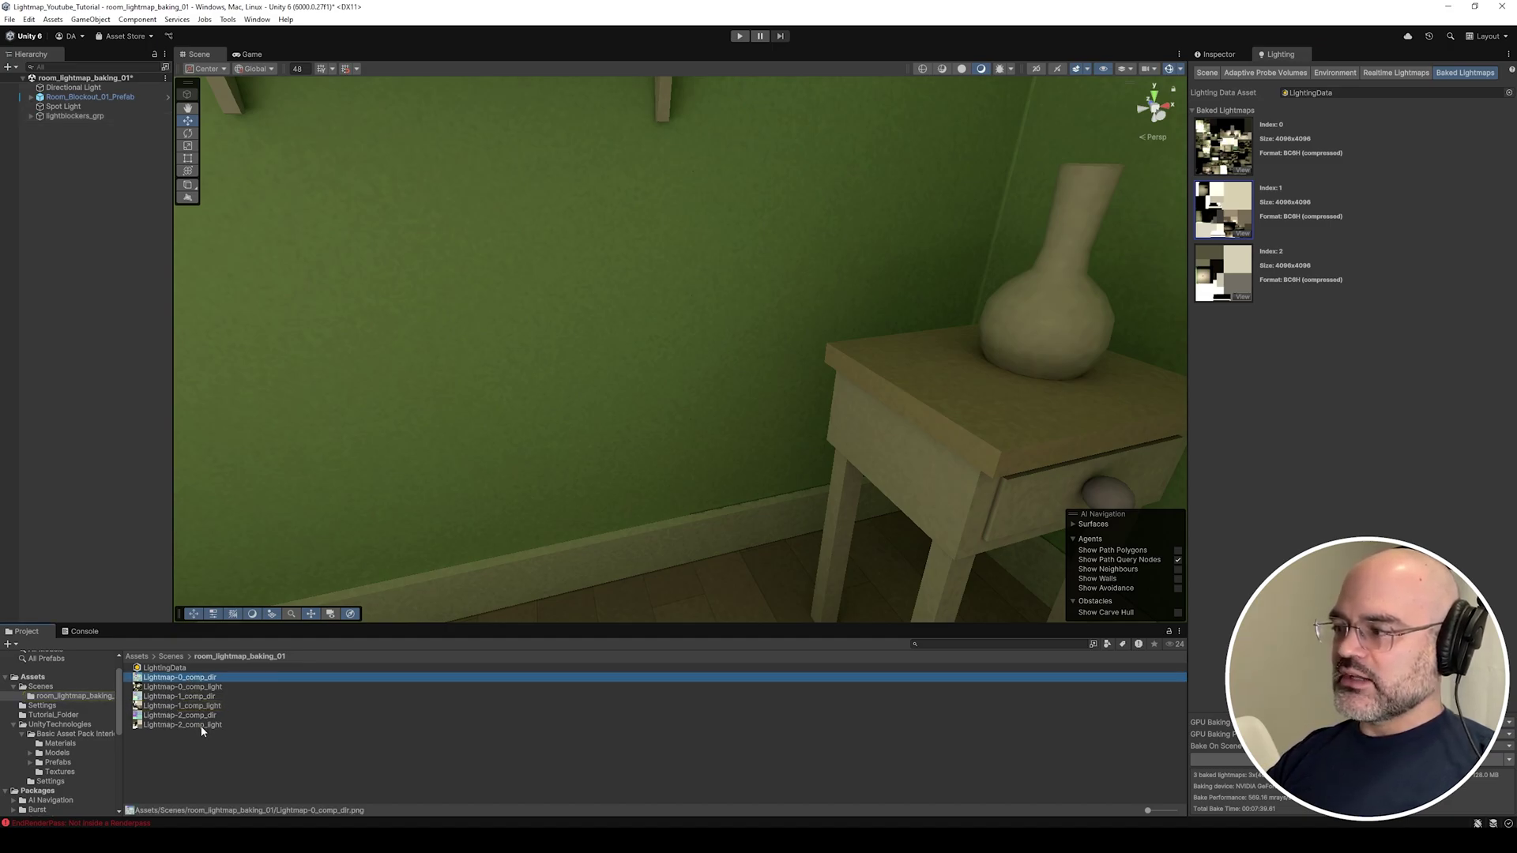
Set the import Max Size of the six selected lightmap textures to 2048 and apply it.
{"action": "left_click", "coordinate": [1216, 54]}
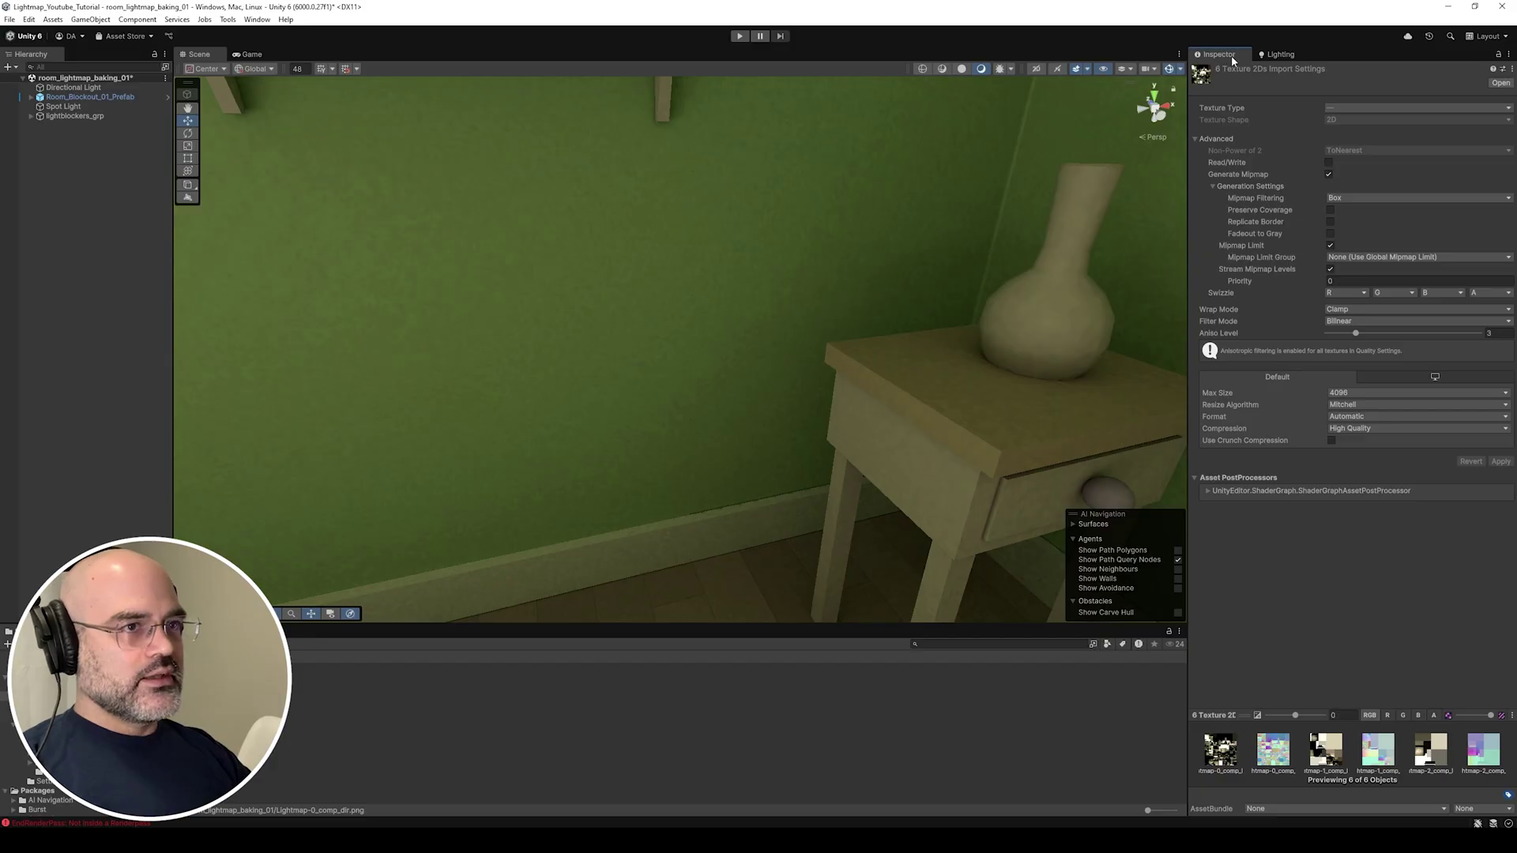
{"action": "left_click", "coordinate": [1354, 393]}
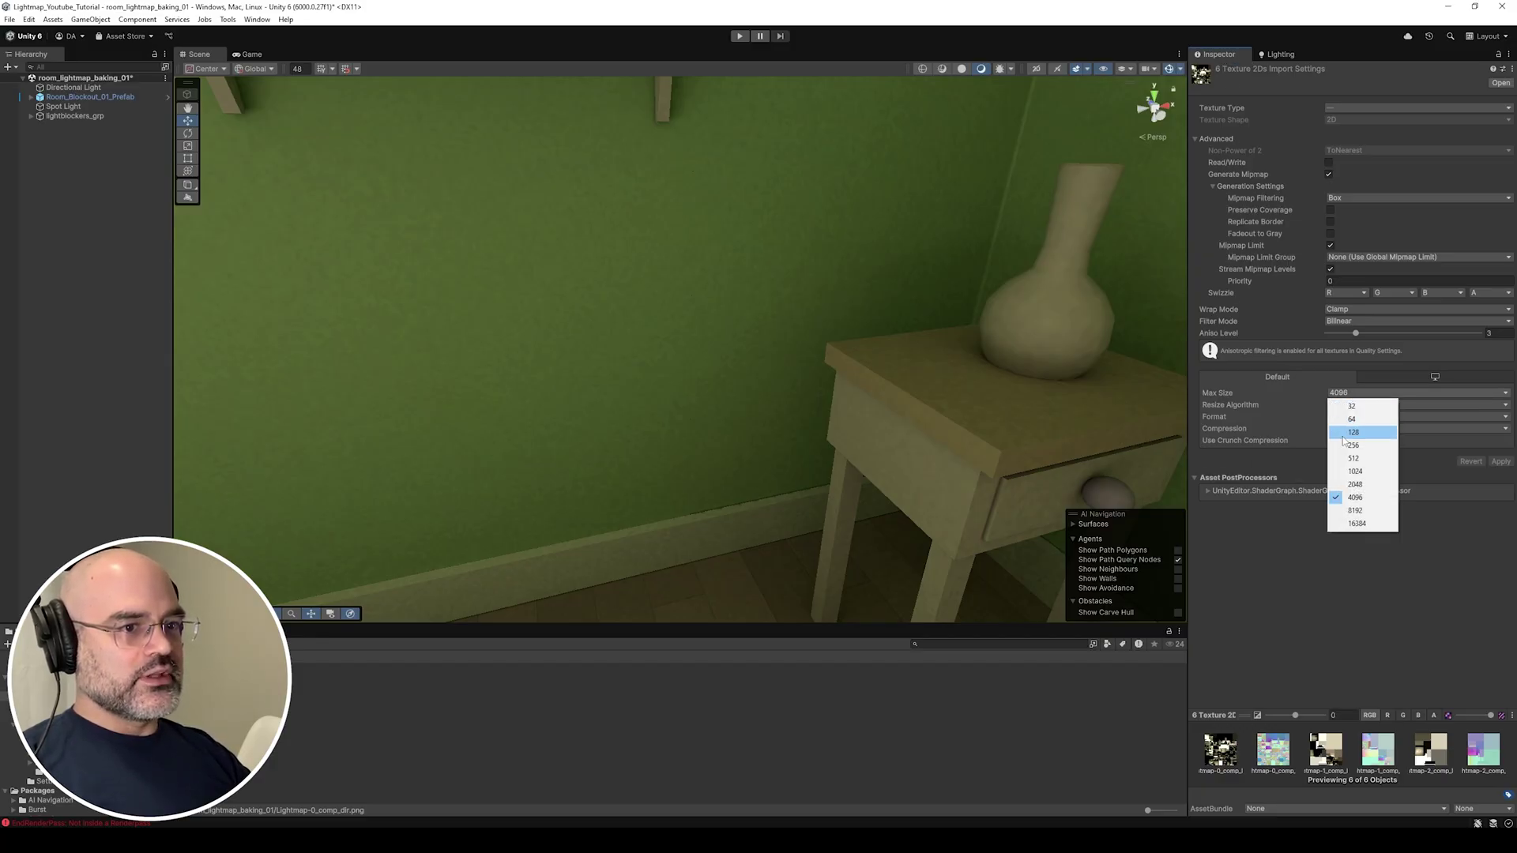
{"action": "left_click", "coordinate": [1351, 484]}
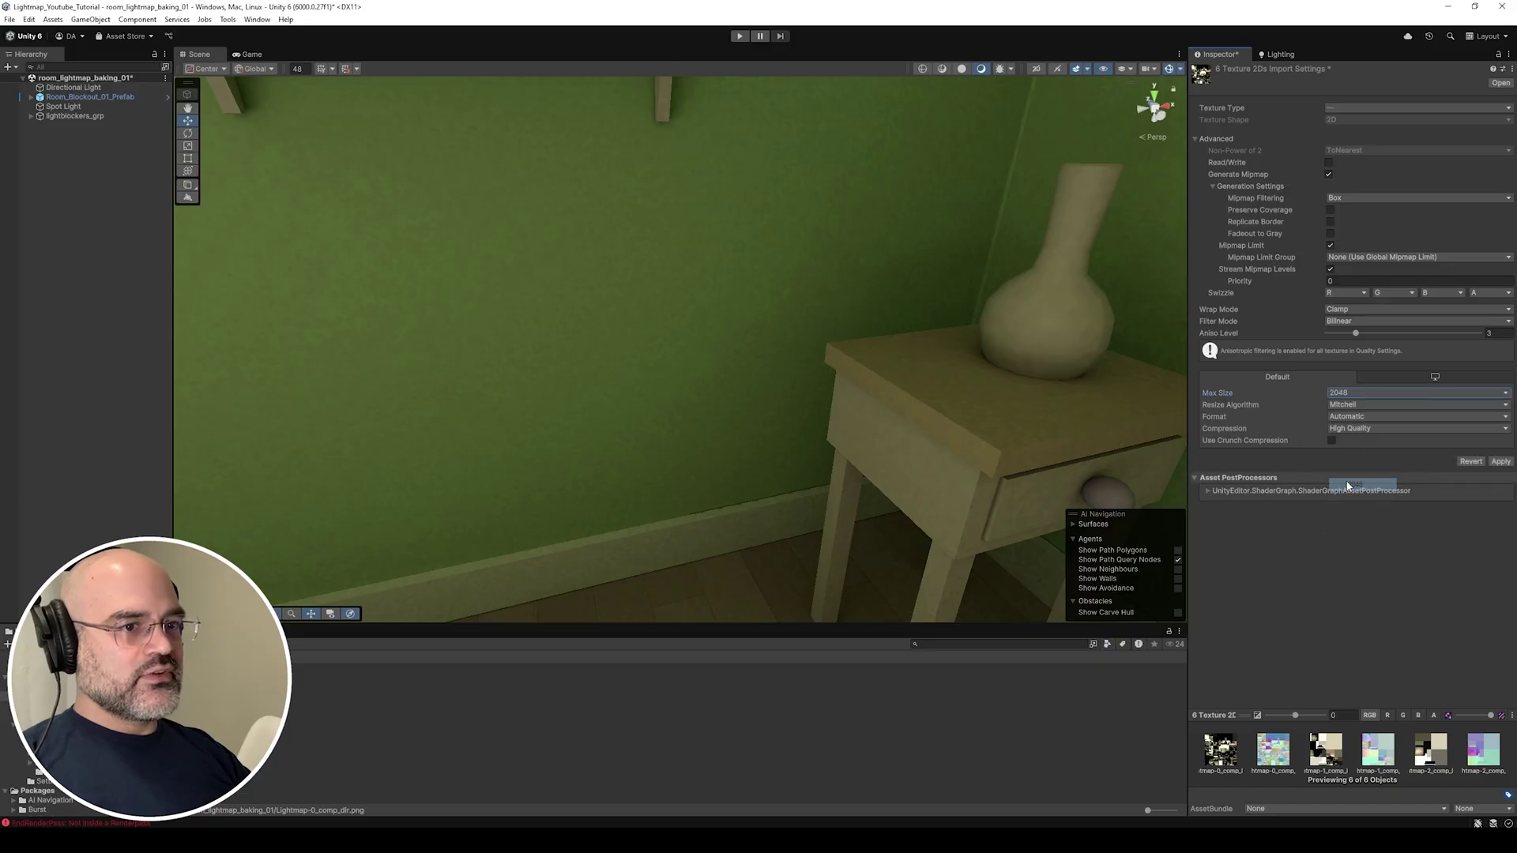
{"action": "left_click", "coordinate": [1499, 461]}
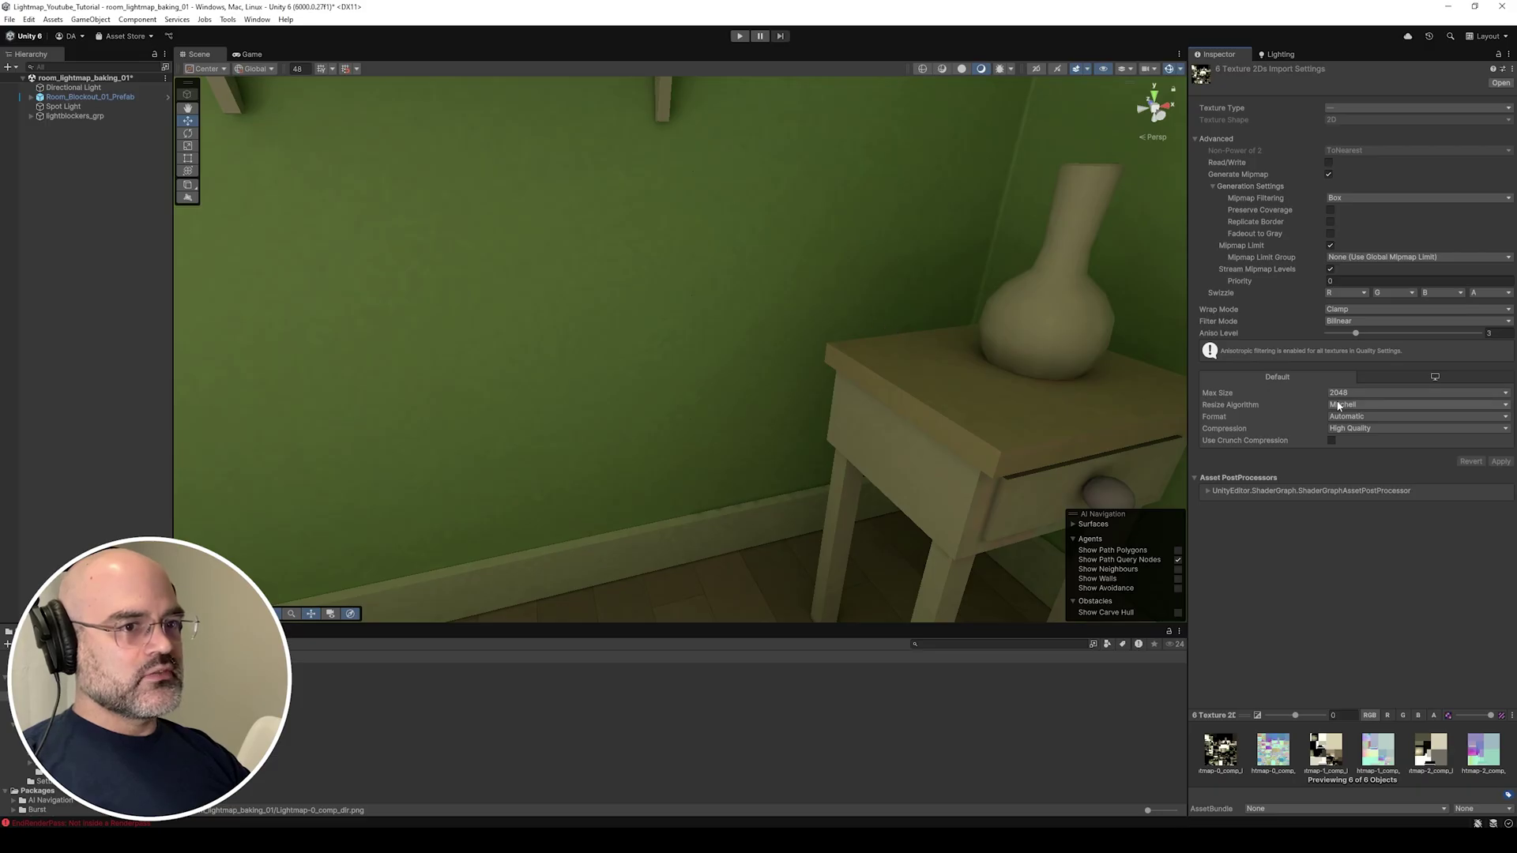
Deactivate lightblockers_grp to expose the room interior and maximize the Scene view.
{"action": "right_click_drag", "start_coordinate": [810, 292], "coordinate": [797, 302]}
{"action": "scroll", "coordinate": [508, 294], "scroll_direction": "down", "scroll_amount": 12}
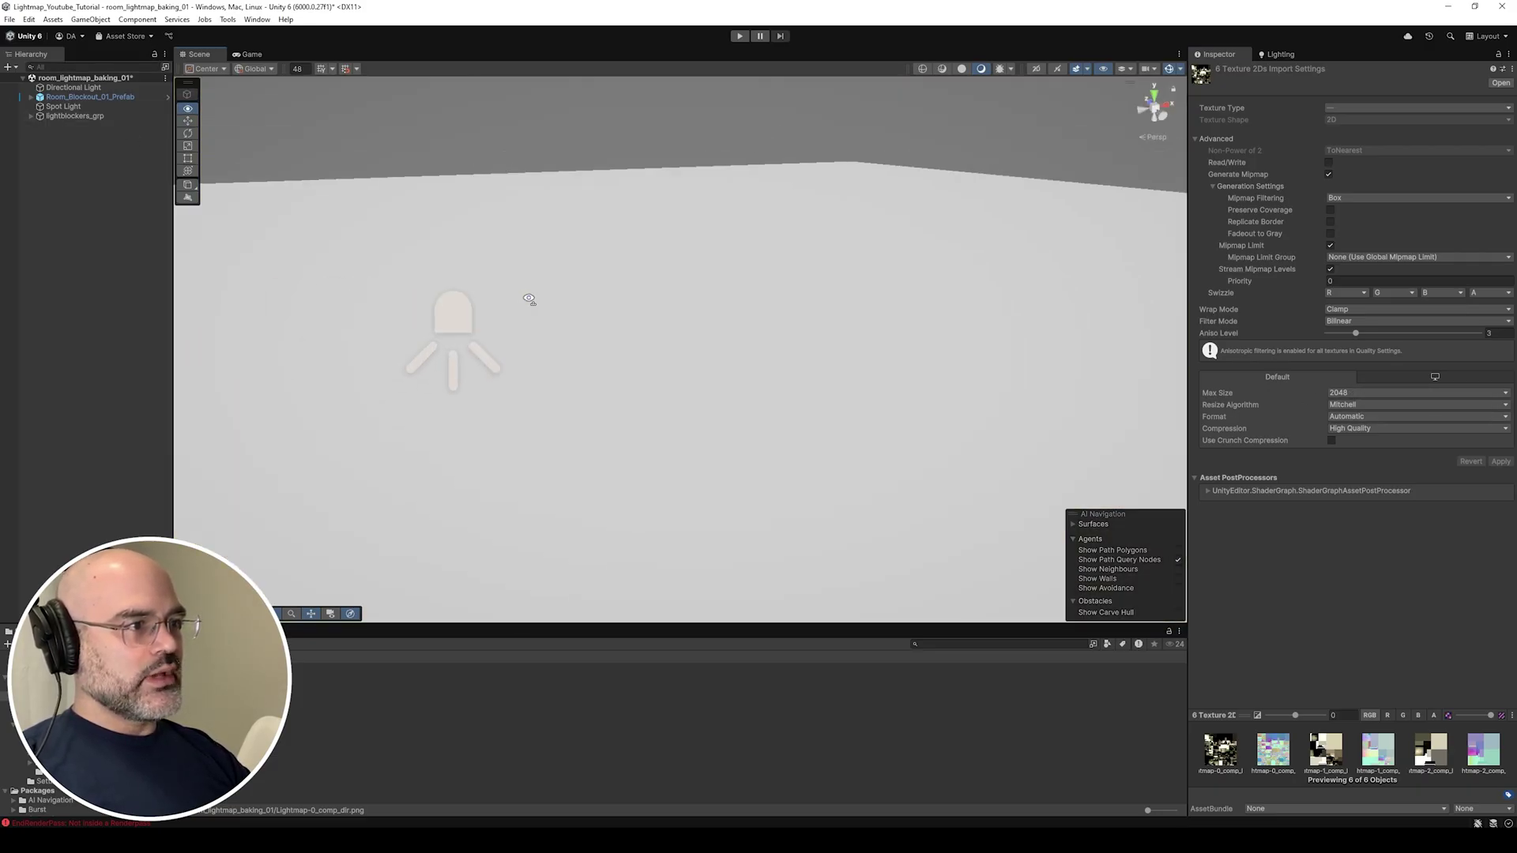
{"action": "left_click", "coordinate": [77, 117]}
{"action": "left_click", "coordinate": [1197, 55]}
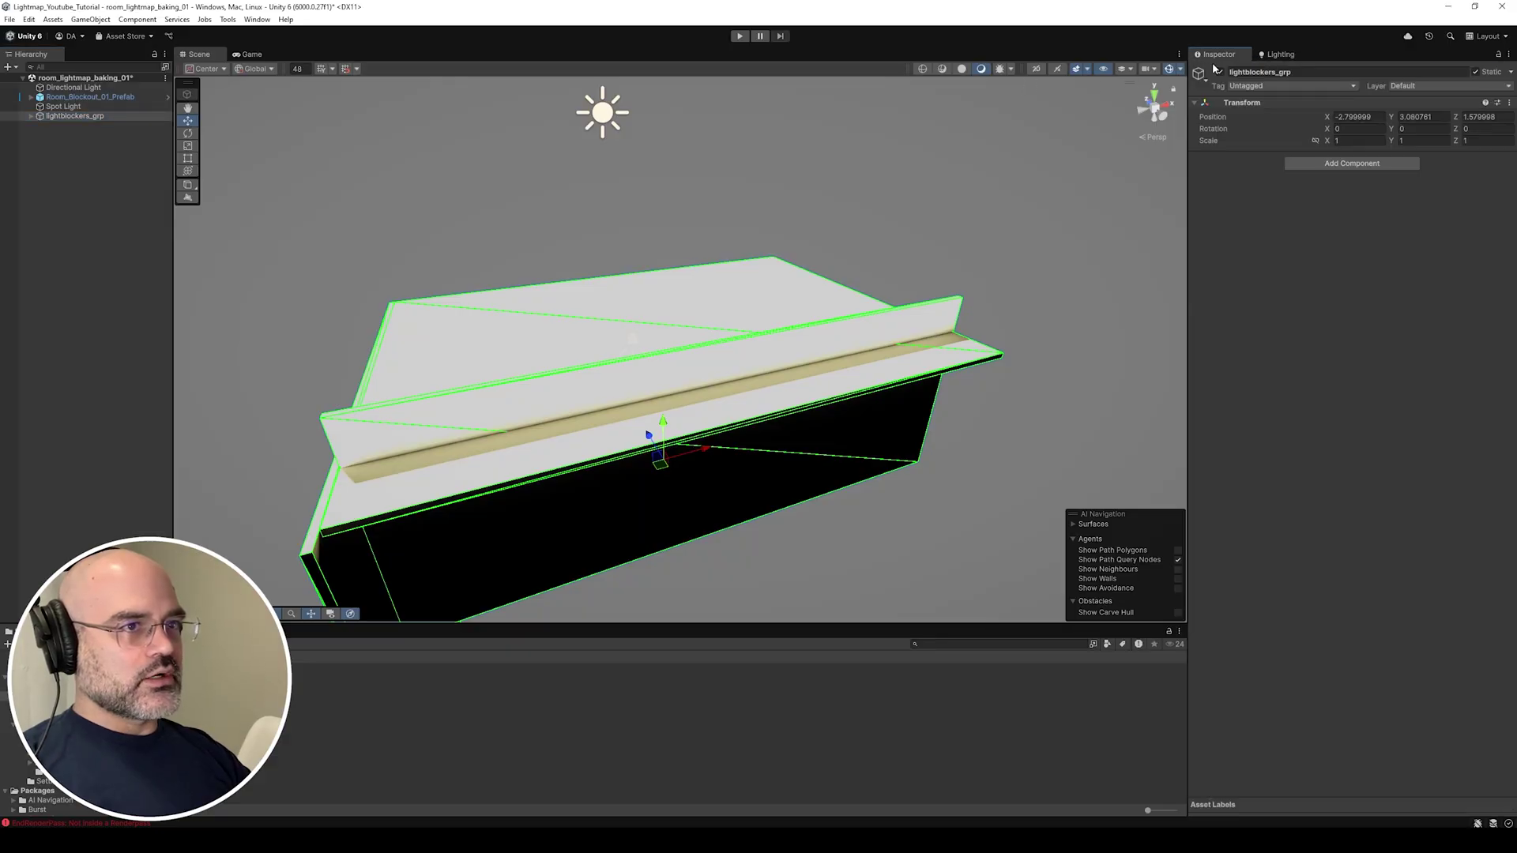
{"action": "left_click", "coordinate": [1219, 72]}
{"action": "key", "text": "shift+space"}
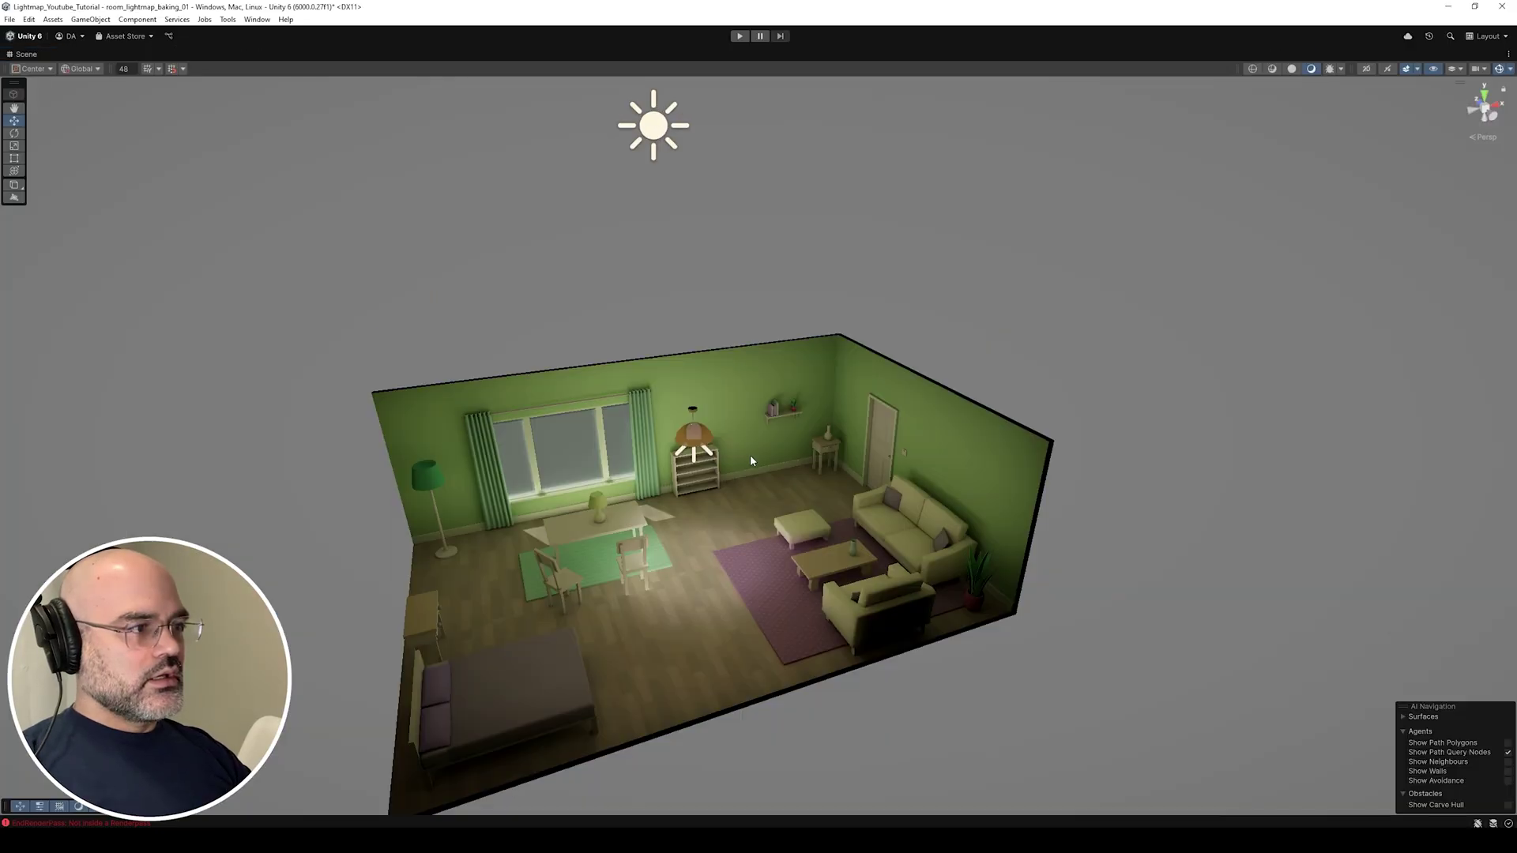
Examine the baked lighting across the whole room, checking the modular wall behind the sofa and the seating area up close.
{"action": "key", "text": "w"}
{"action": "right_click_drag", "start_coordinate": [751, 453], "coordinate": [826, 376]}
{"action": "key", "text": "s"}
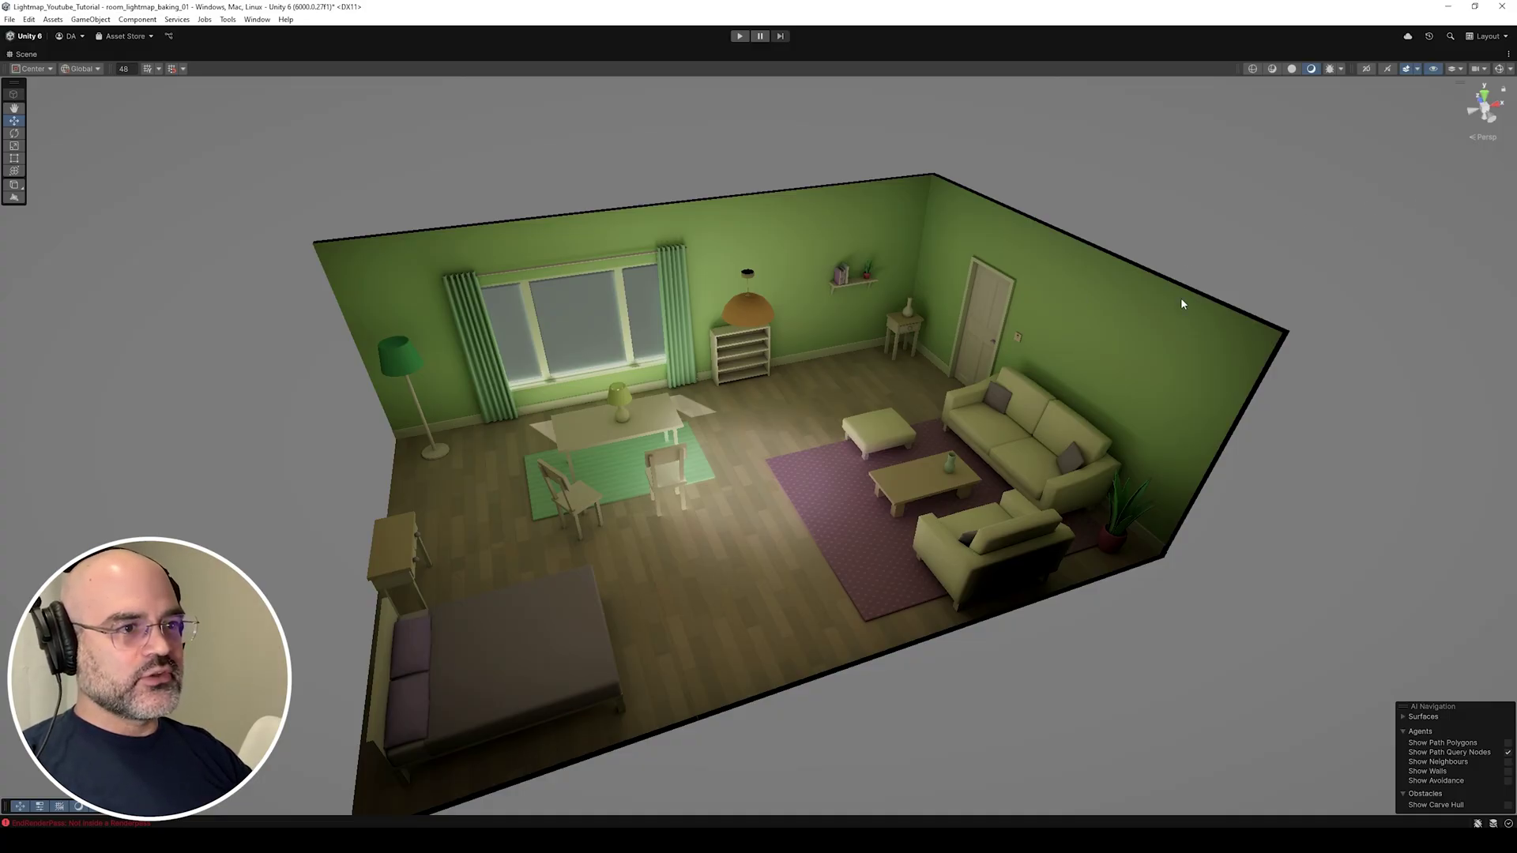
{"action": "left_click", "coordinate": [1079, 325]}
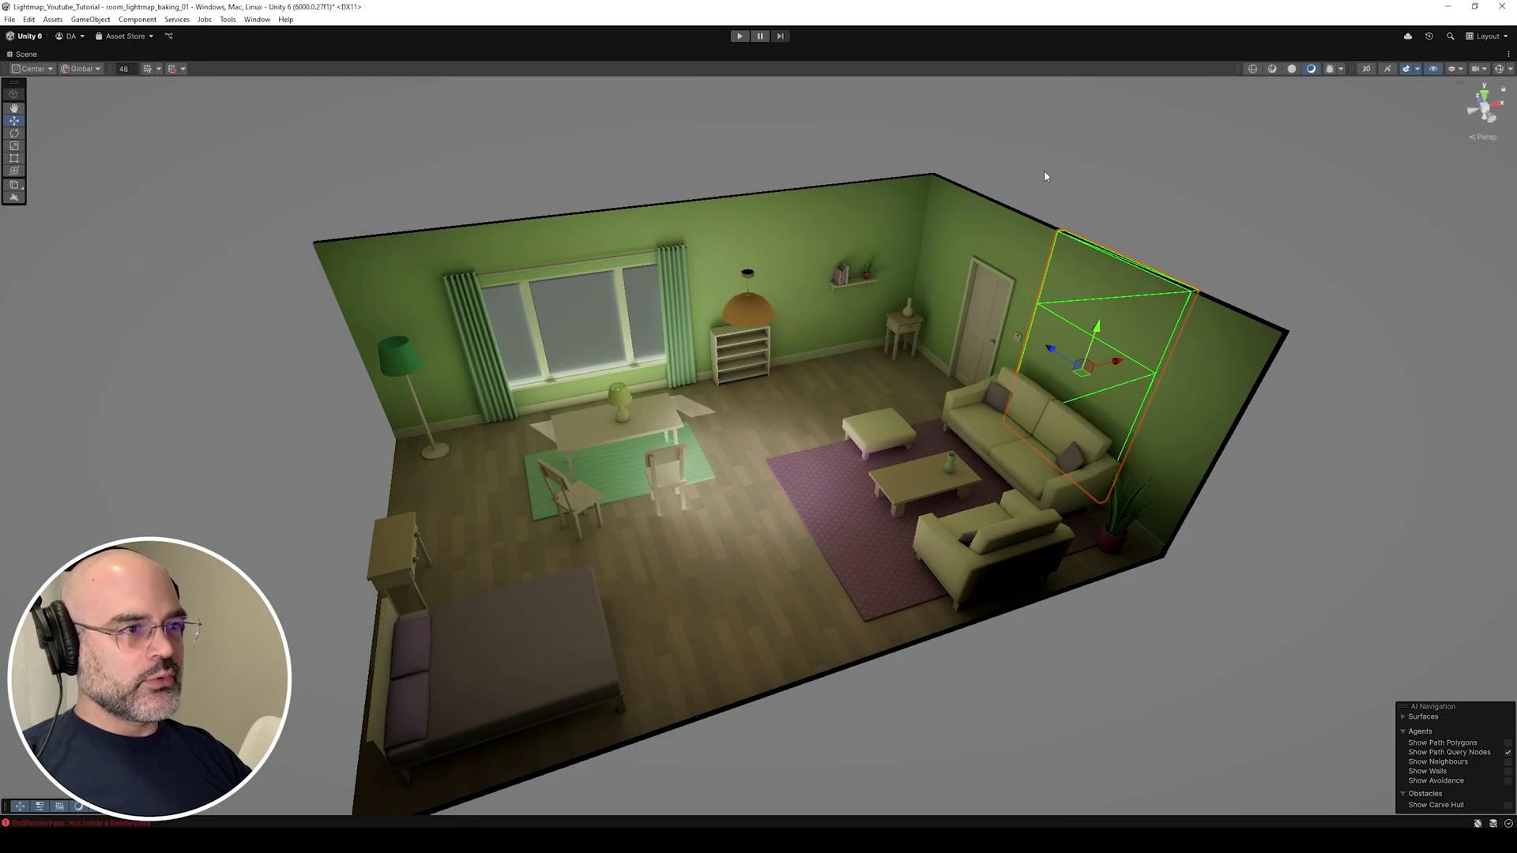
{"action": "left_click", "coordinate": [1084, 149]}
{"action": "left_click_drag", "start_coordinate": [999, 579], "coordinate": [1122, 579], "text": "alt"}
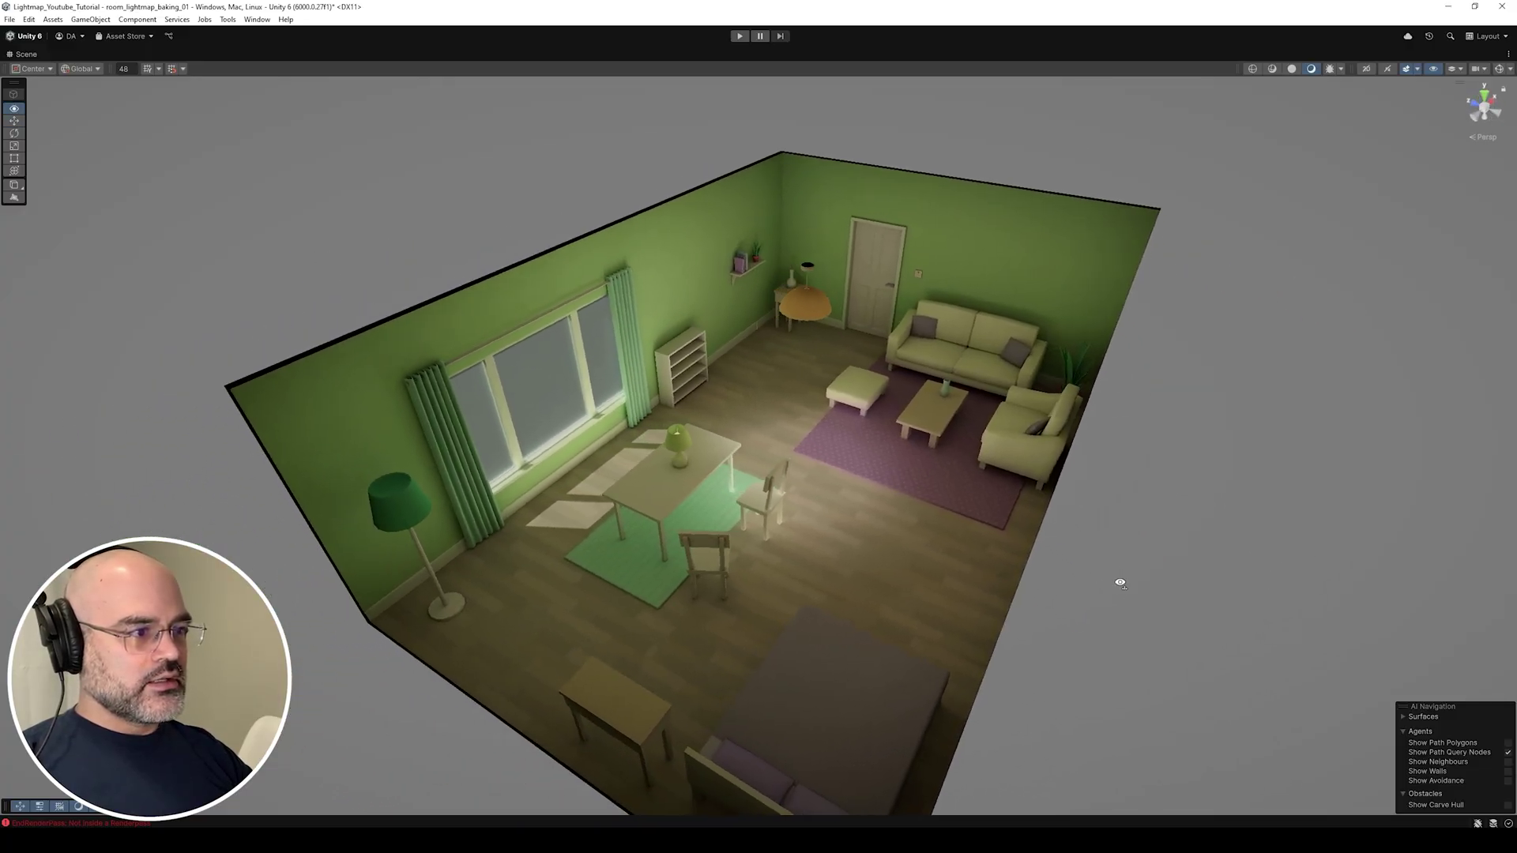
{"action": "scroll", "coordinate": [1032, 325], "scroll_direction": "up", "scroll_amount": 5}
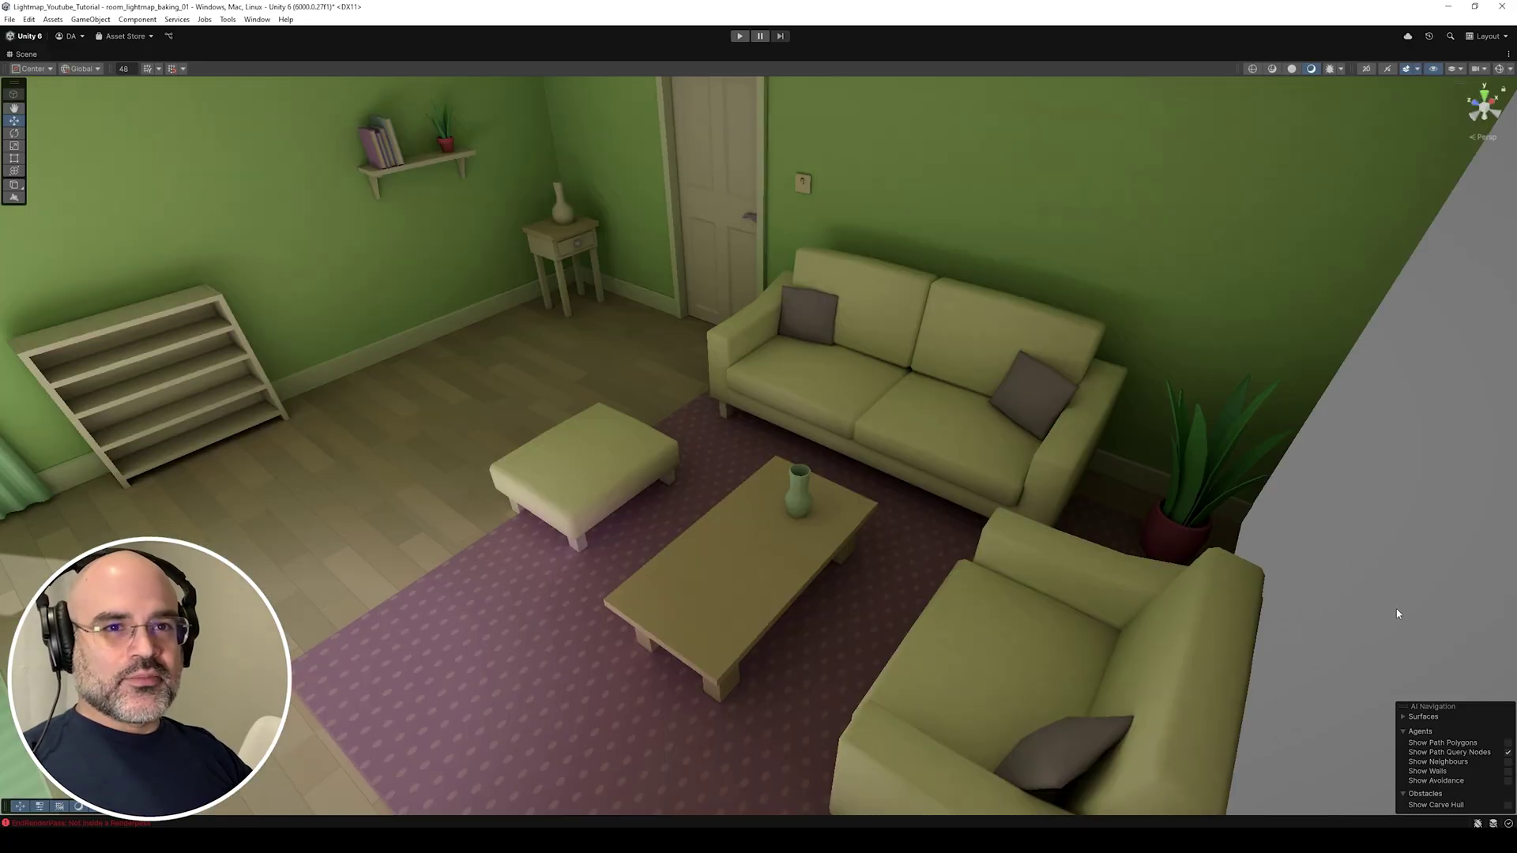